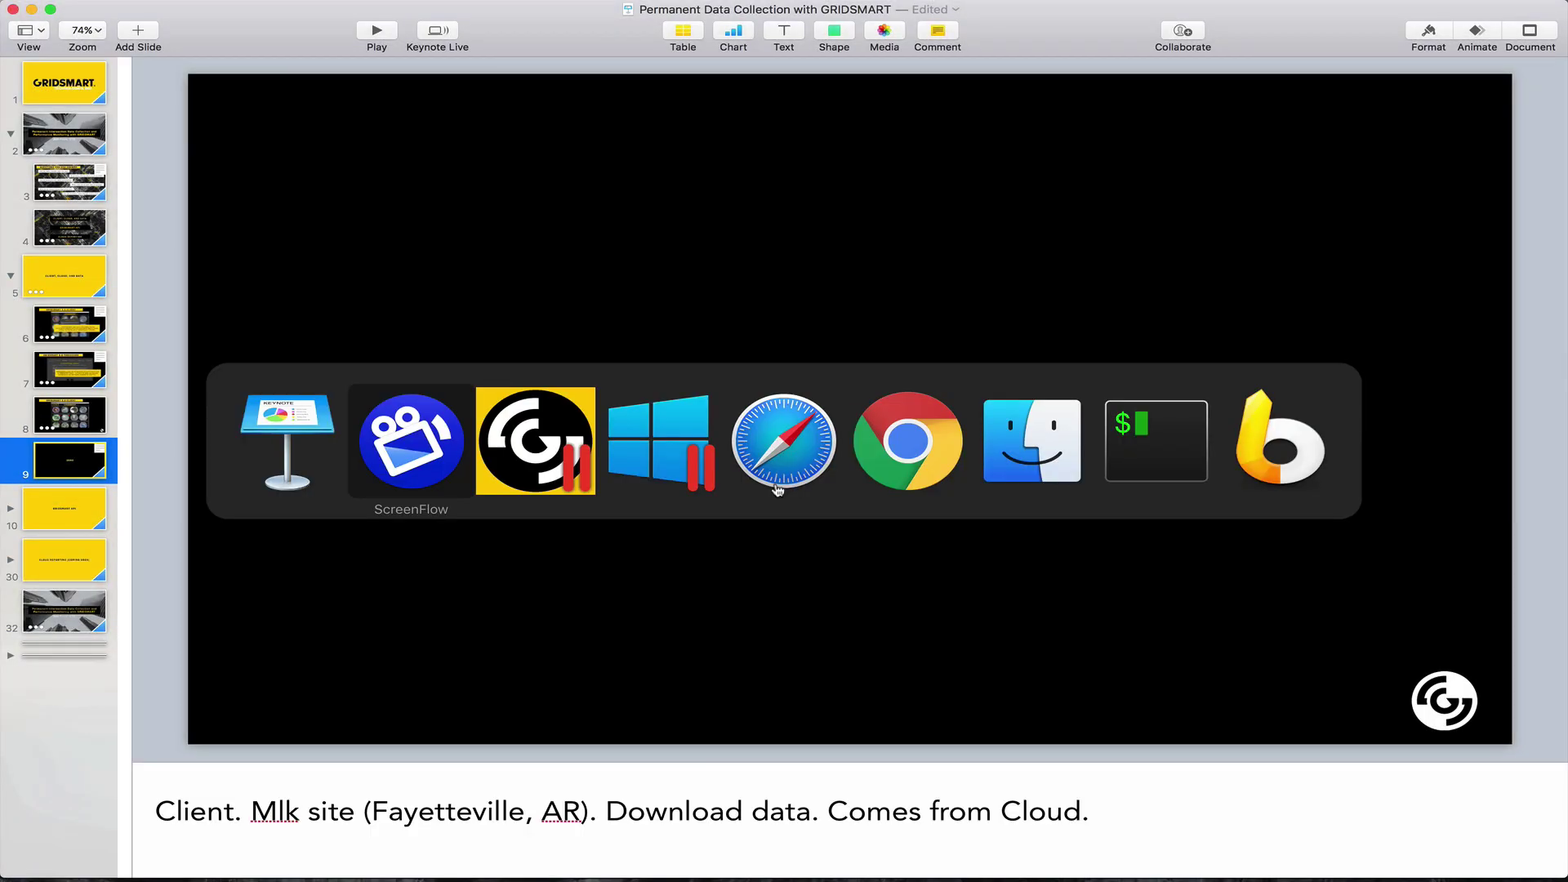
pyautogui.press('super+Tab')
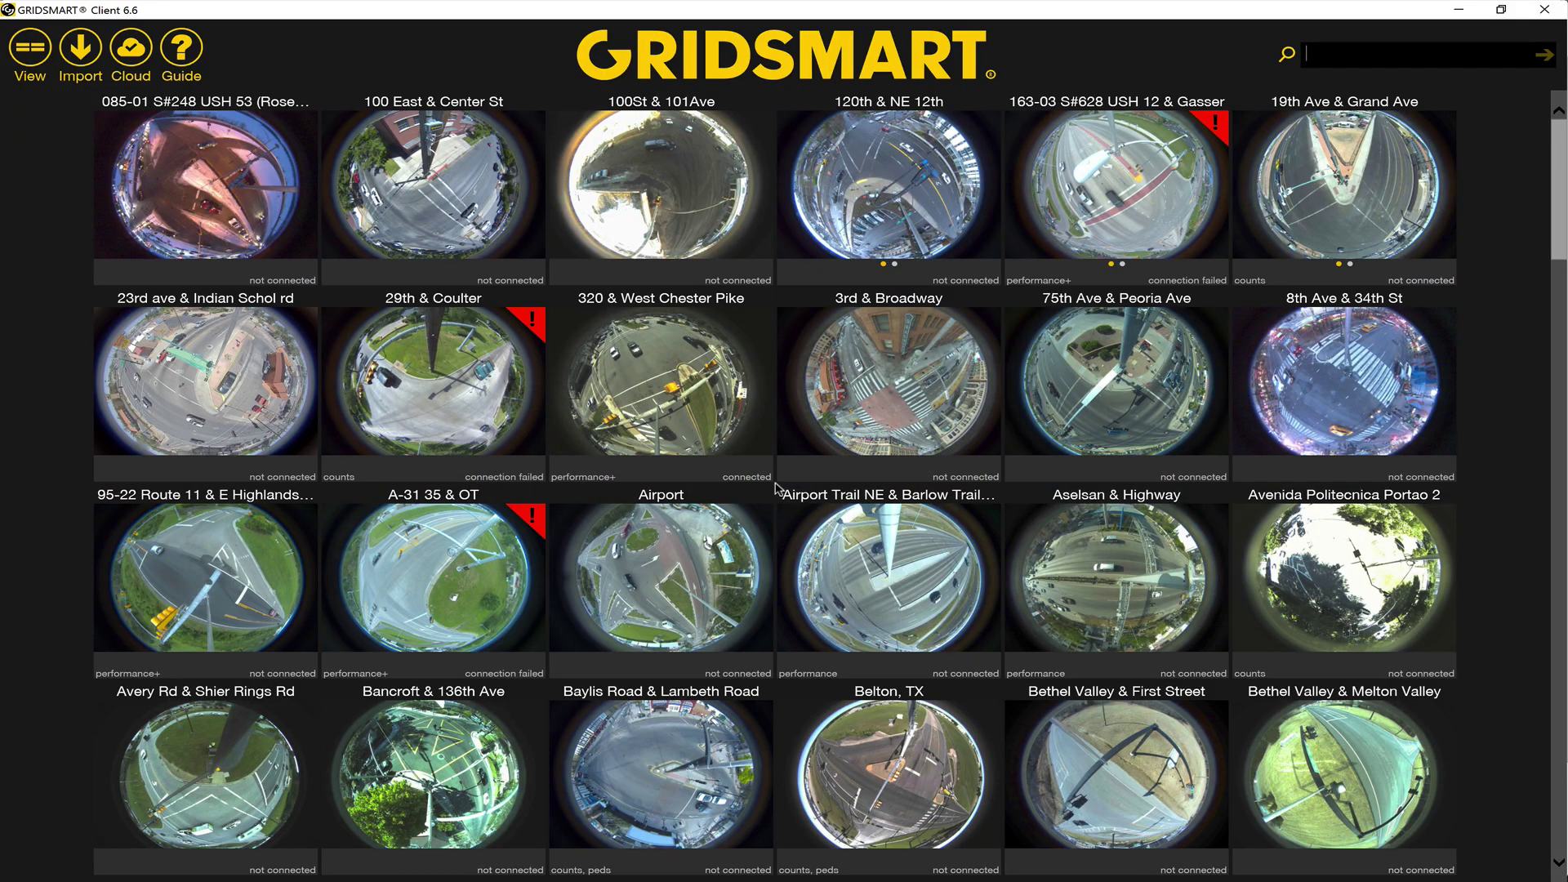
# - In GRIDSMART Client, search 'Mlk' and open the Mlk JR BLVD & Razorback RD site's reports
pyautogui.write('Mlk')
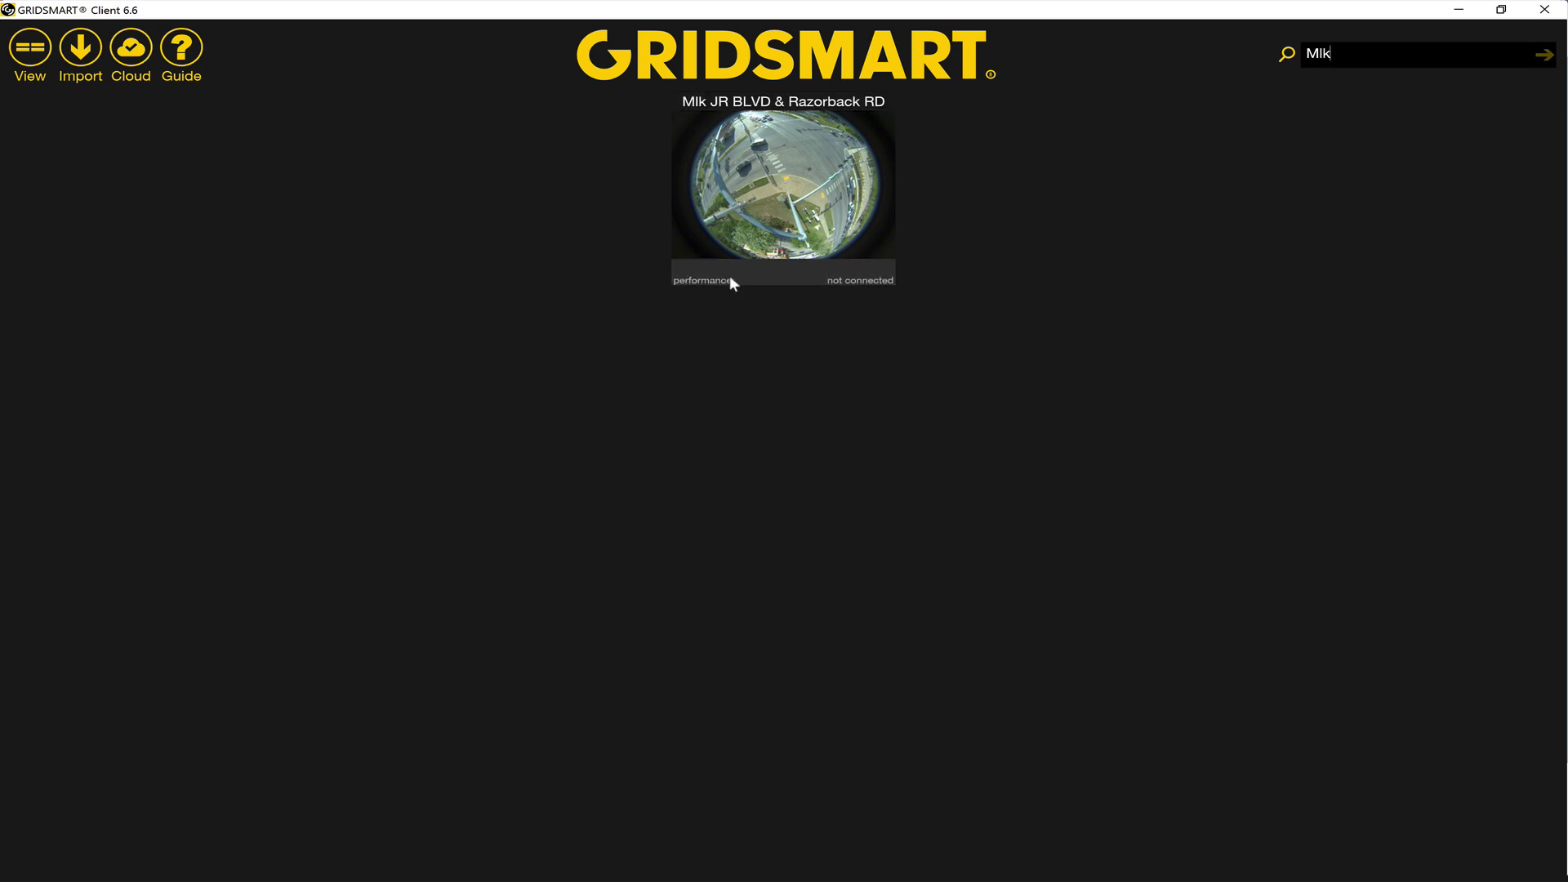
pyautogui.click(777, 234)
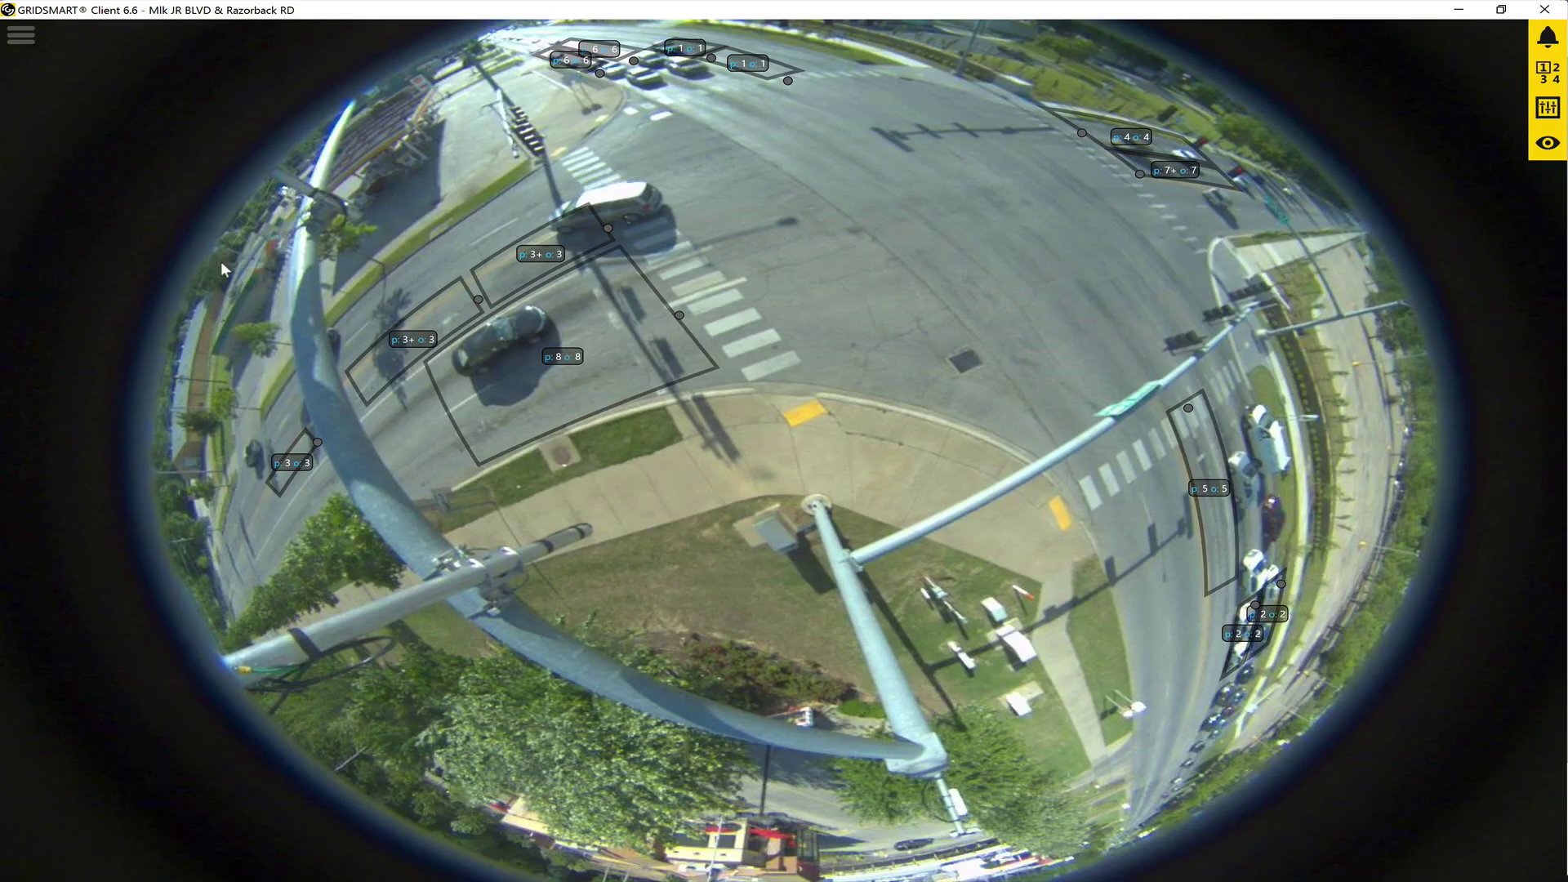
pyautogui.moveTo(4, 296)
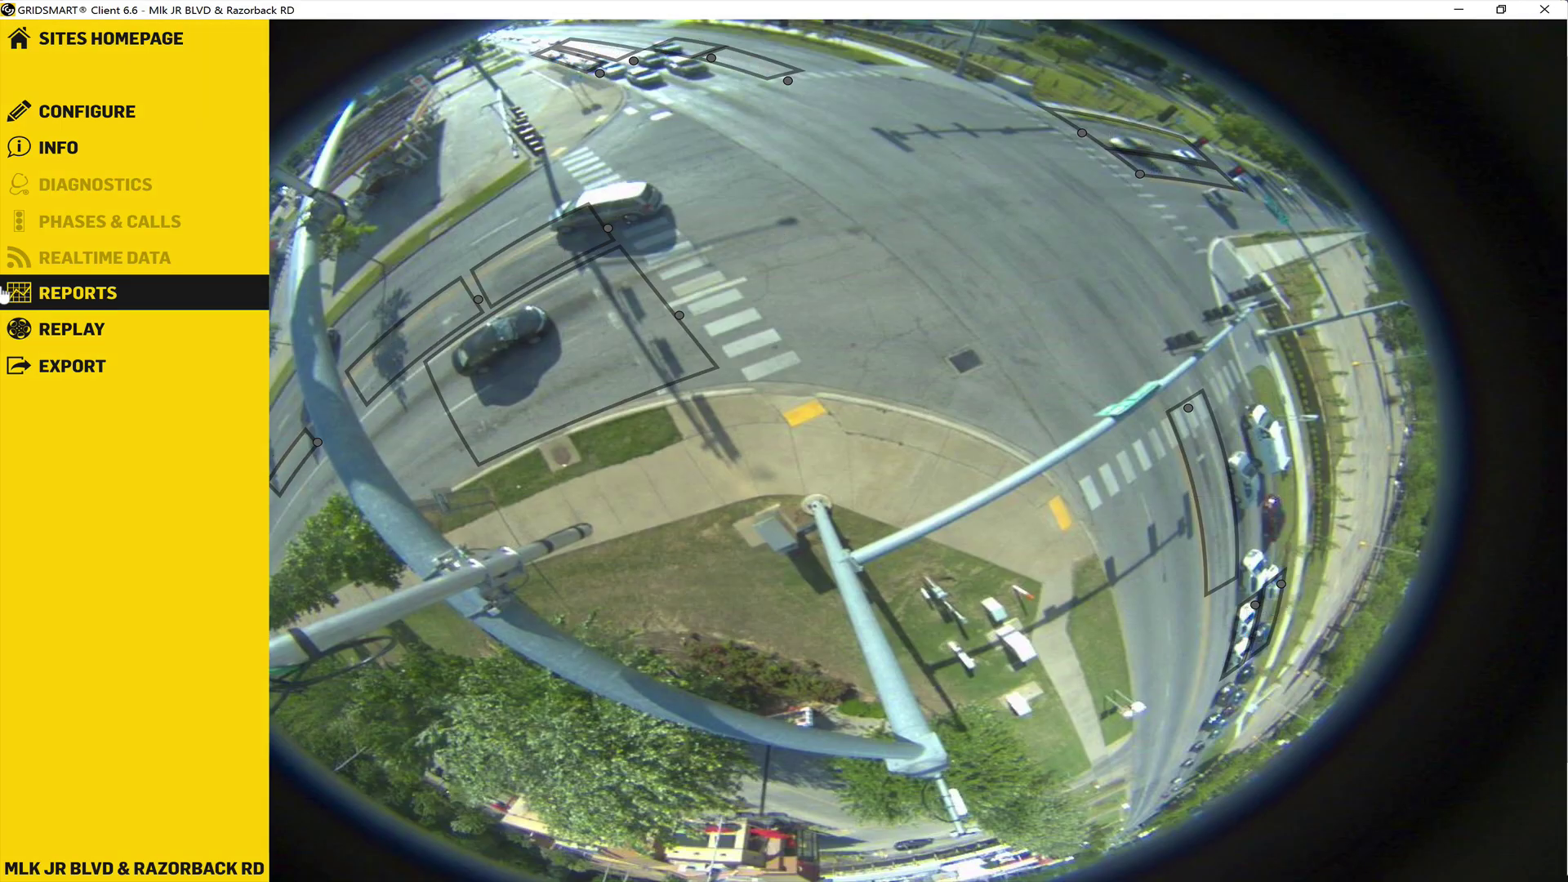
pyautogui.click(67, 294)
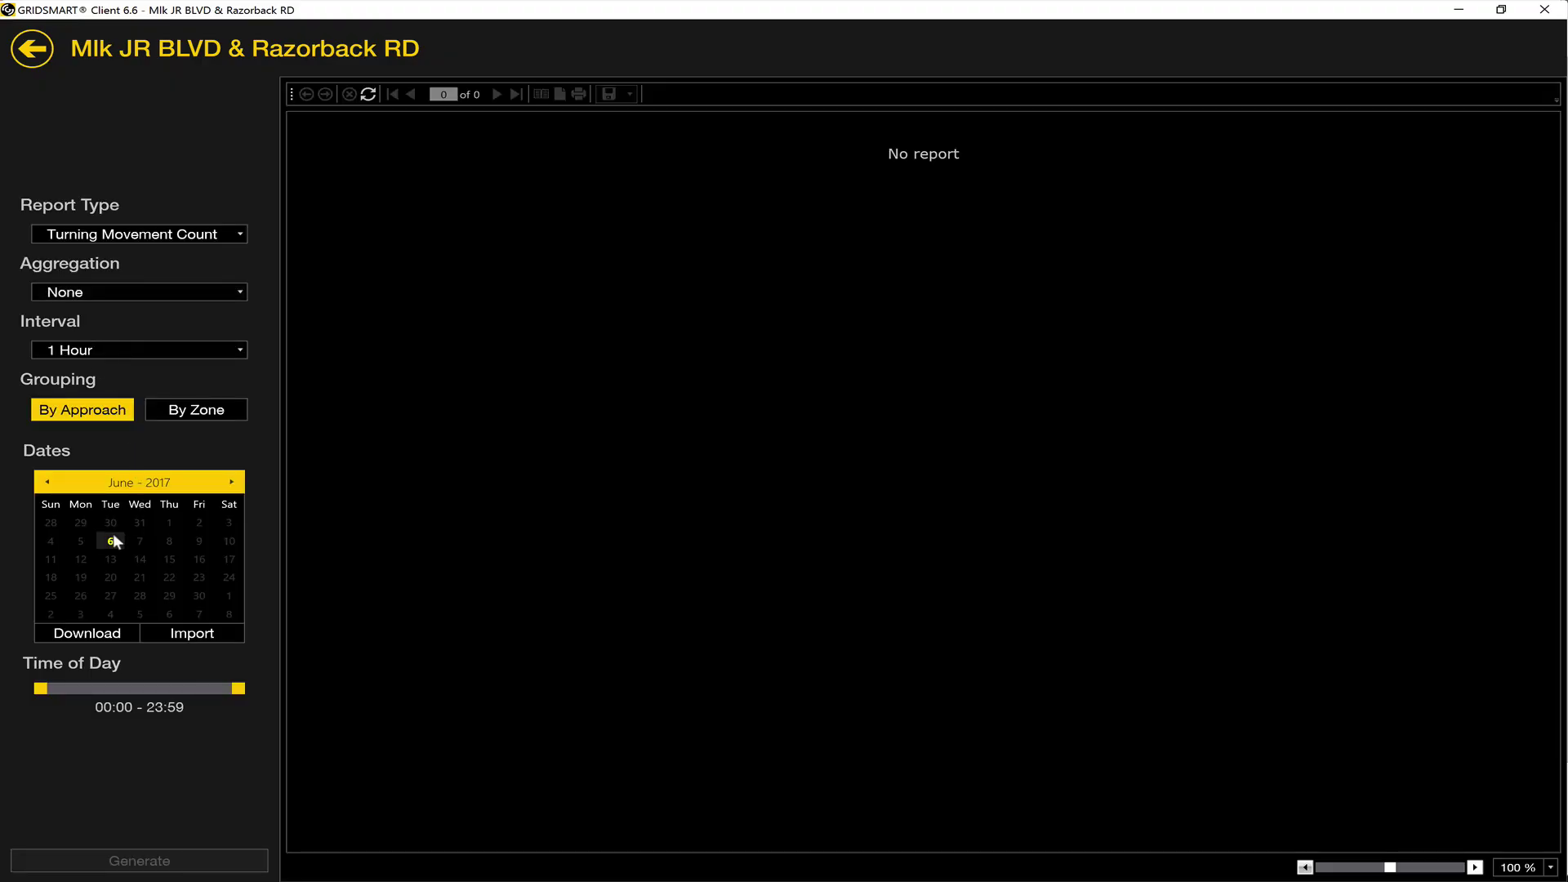
# - Download the site's June 7, 2017 data from Cloud using the download calendar
pyautogui.click(86, 634)
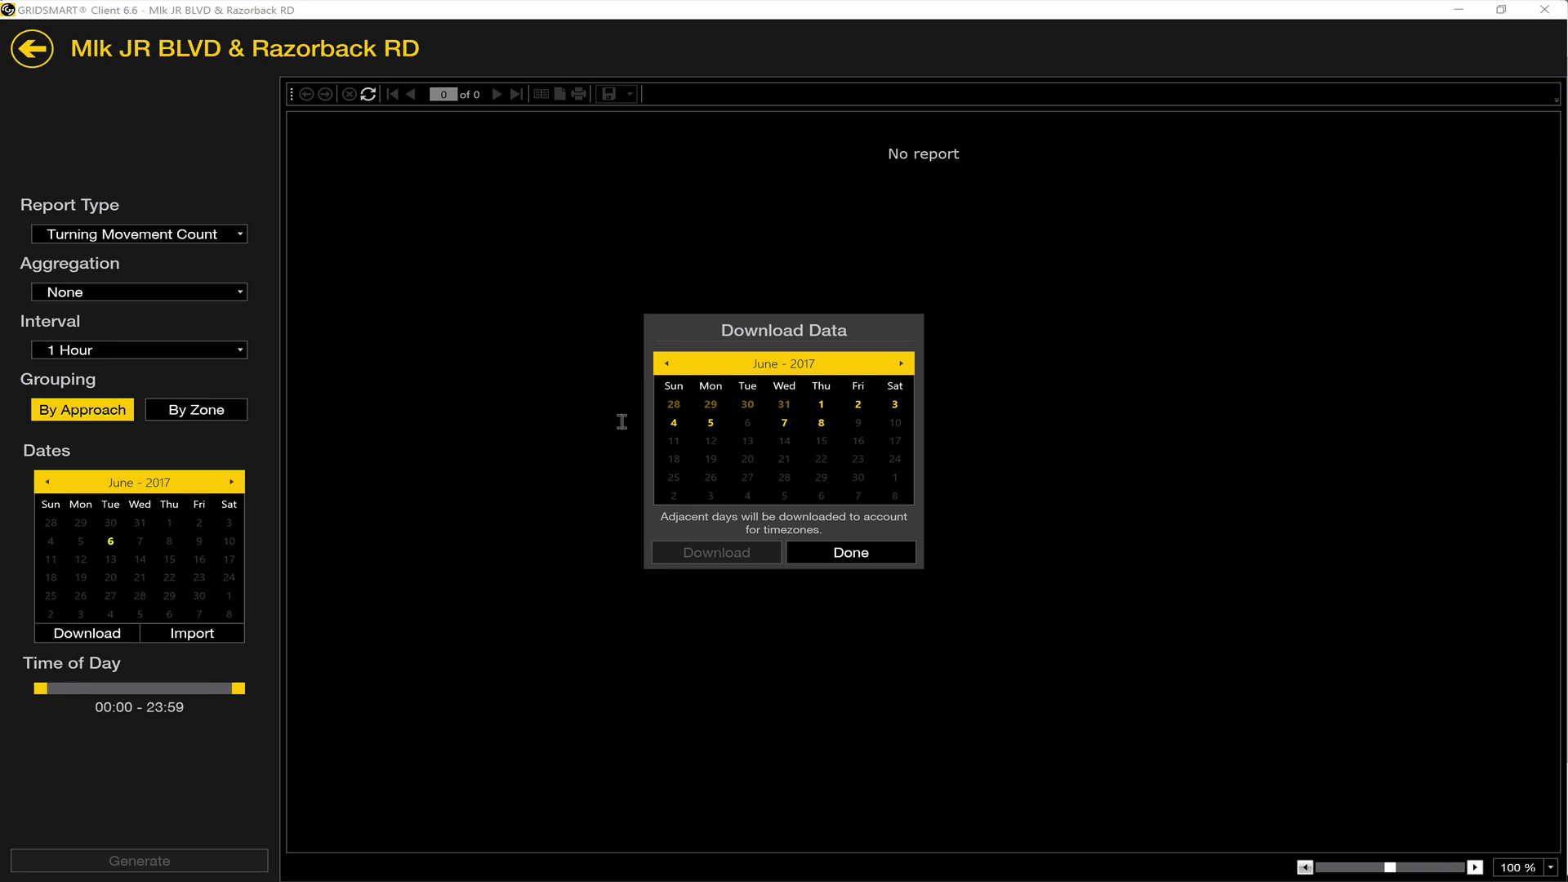
pyautogui.click(667, 365)
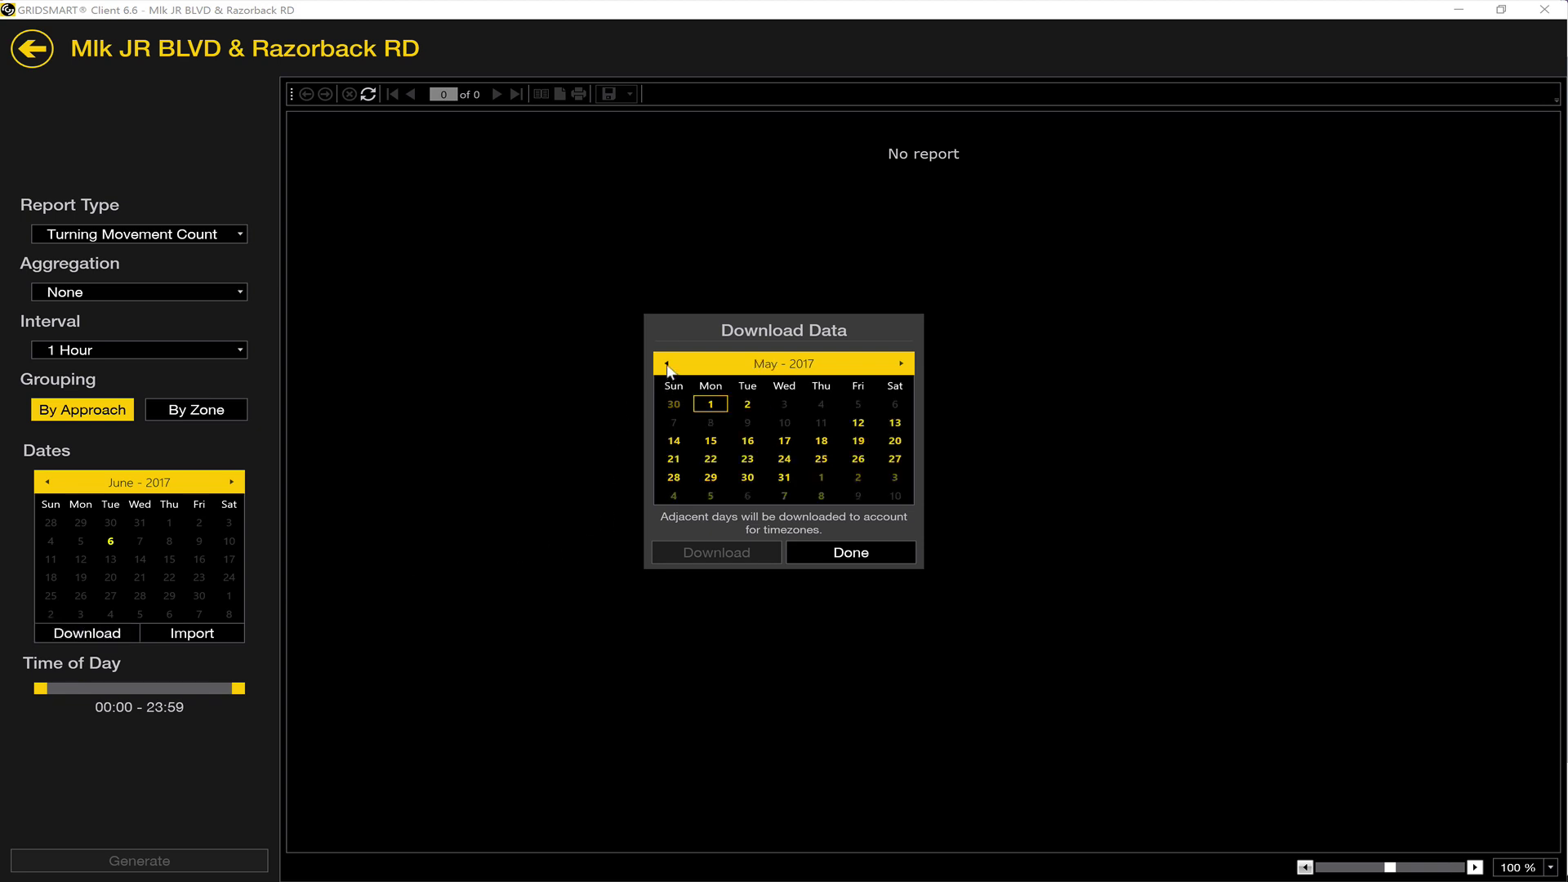
pyautogui.click(902, 366)
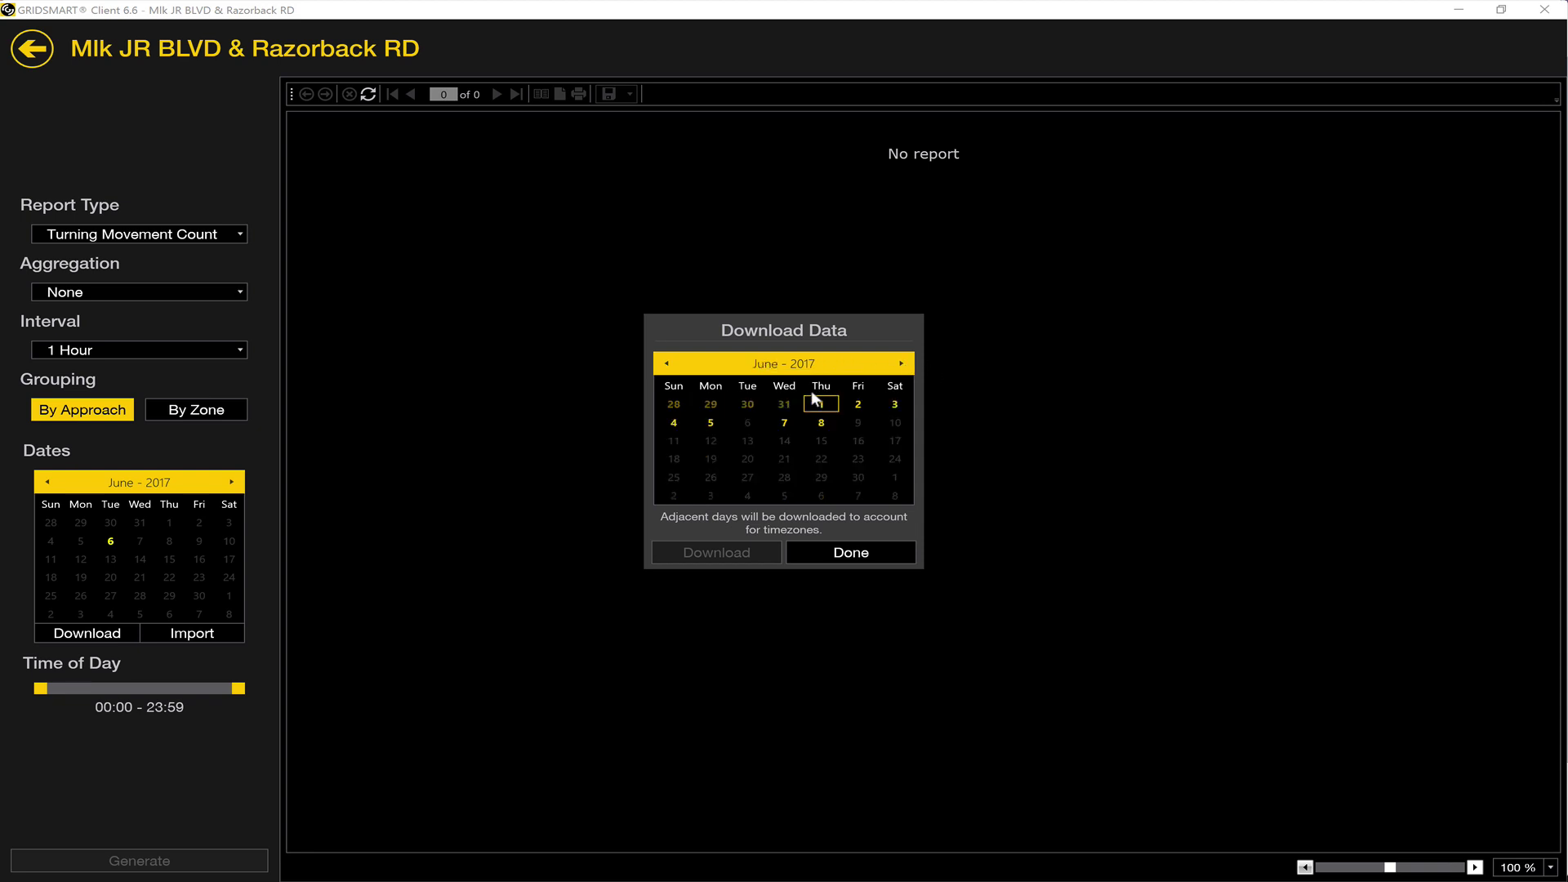
pyautogui.click(783, 421)
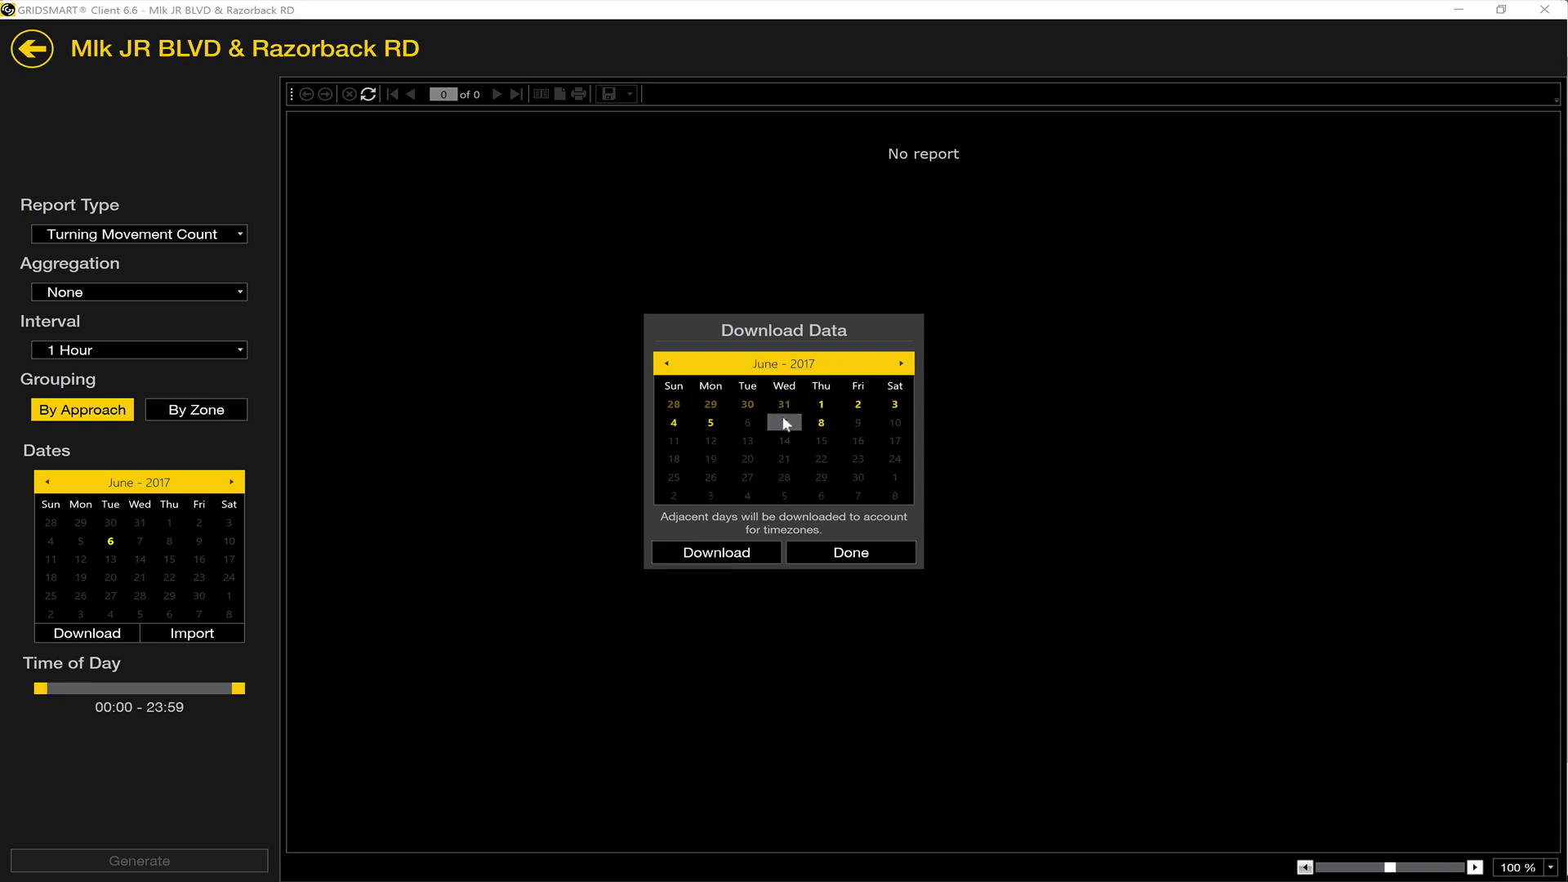
pyautogui.click(732, 556)
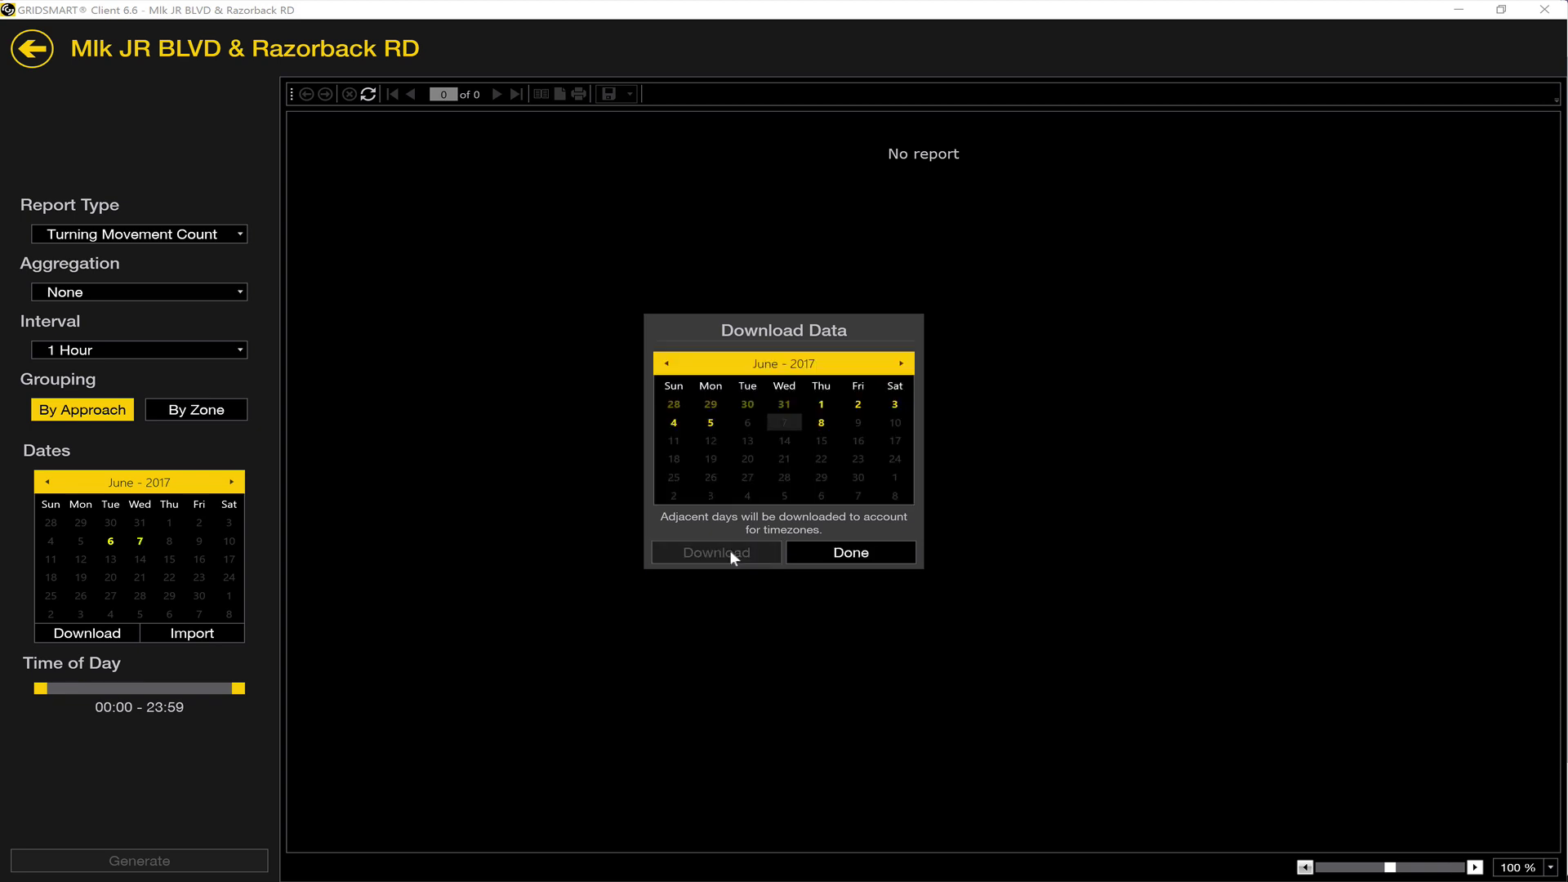
pyautogui.click(825, 554)
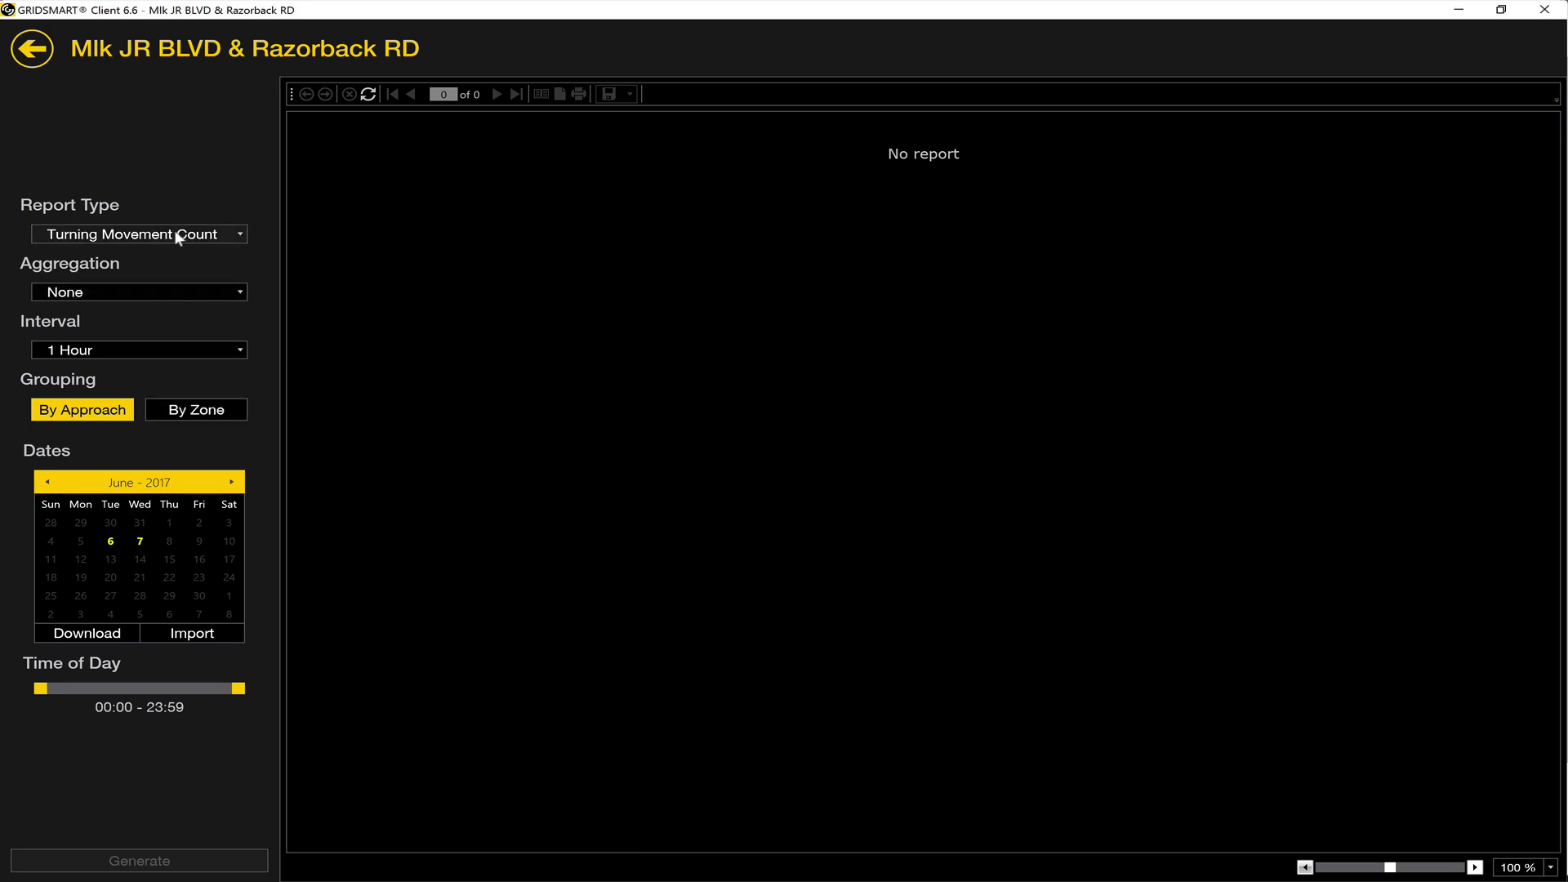
# - Generate the June 7, 2017 Turning Movement Count report, then return to the sites homepage
pyautogui.click(138, 542)
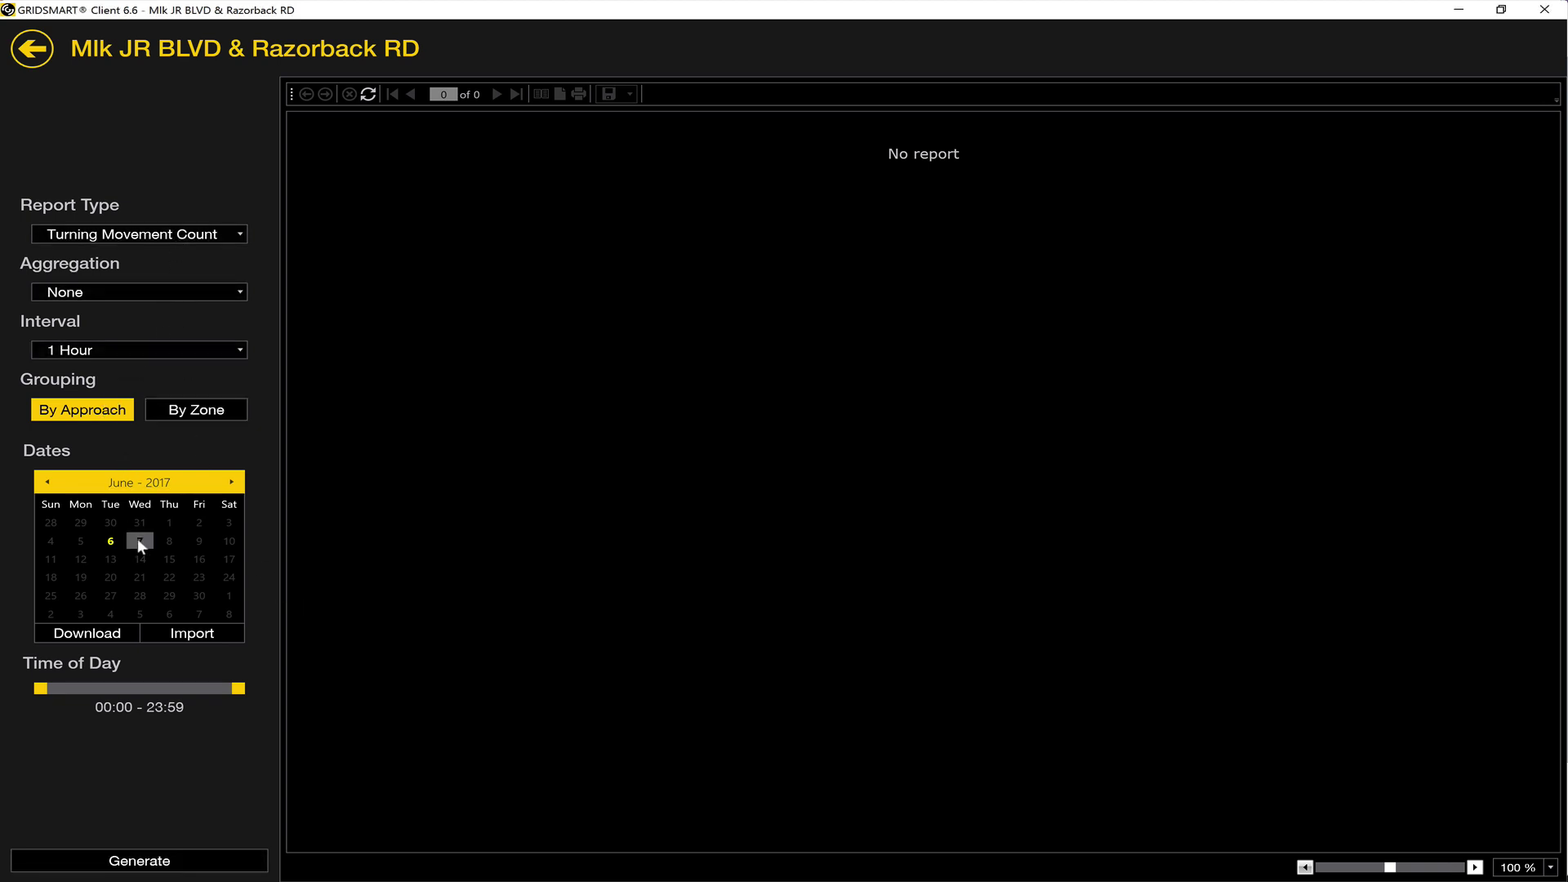
pyautogui.click(151, 867)
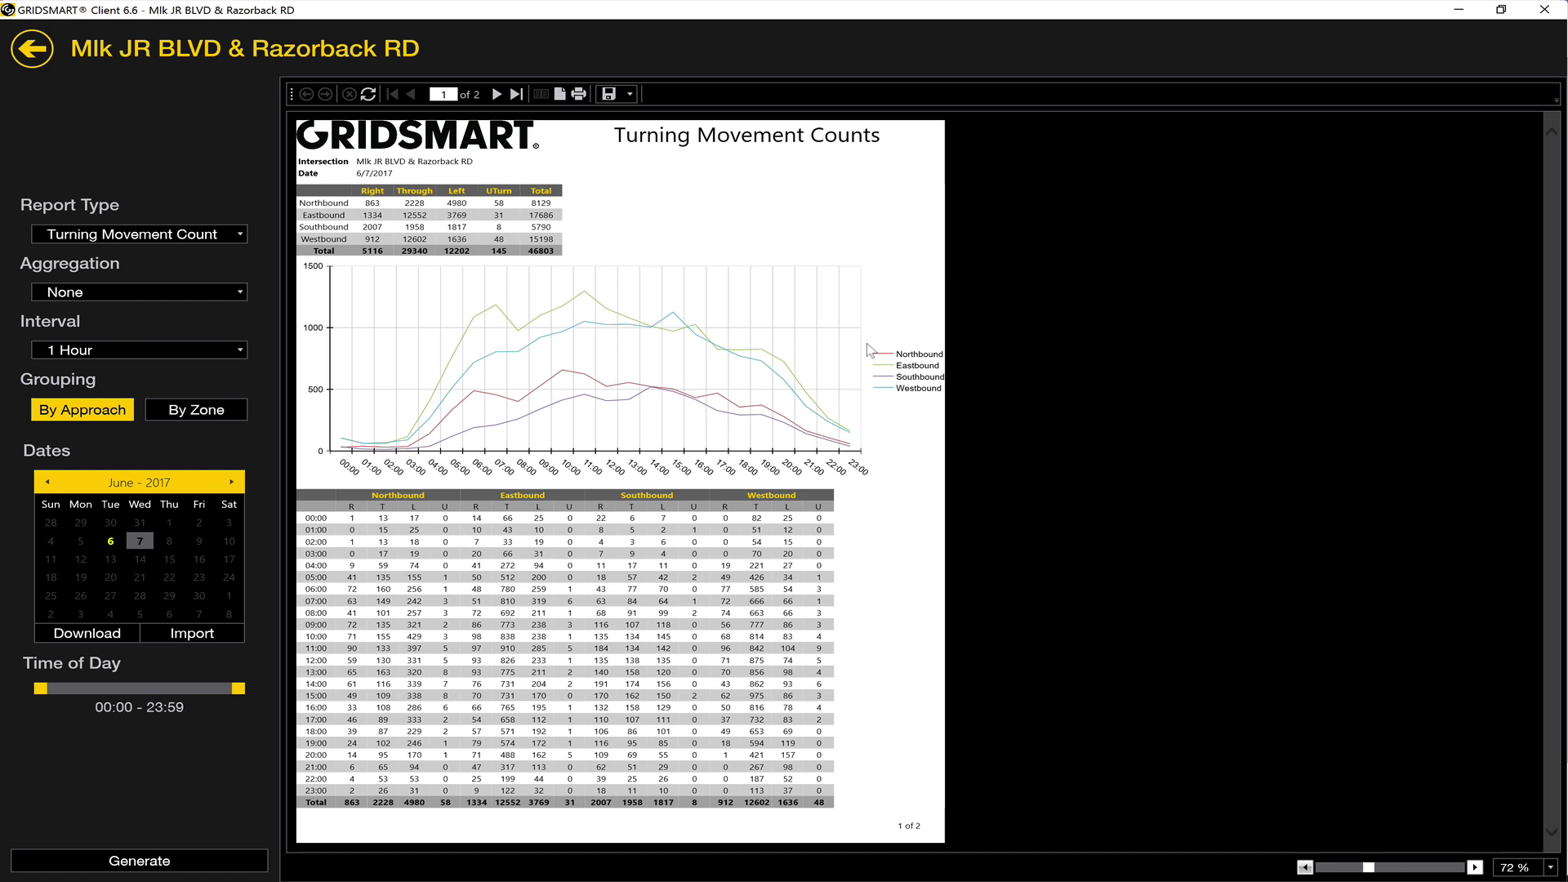
pyautogui.click(35, 60)
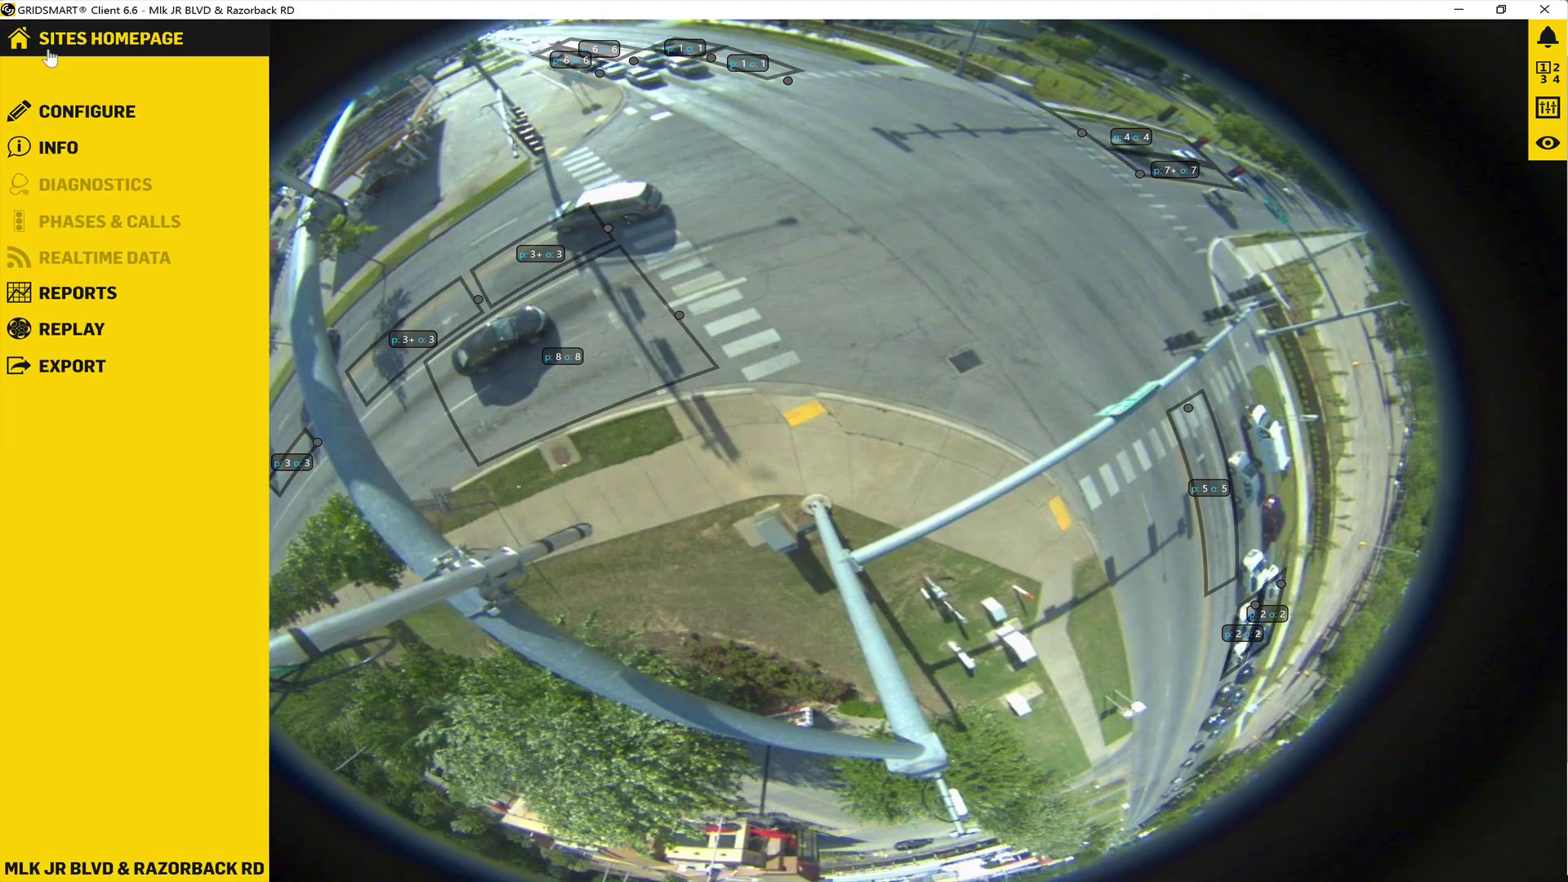
pyautogui.click(49, 57)
pyautogui.doubleClick(1337, 54)
# - Clear the 'Mlk' site search, then switch to Safari's GRIDSMART User Guide API page
pyautogui.press('BackSpace')
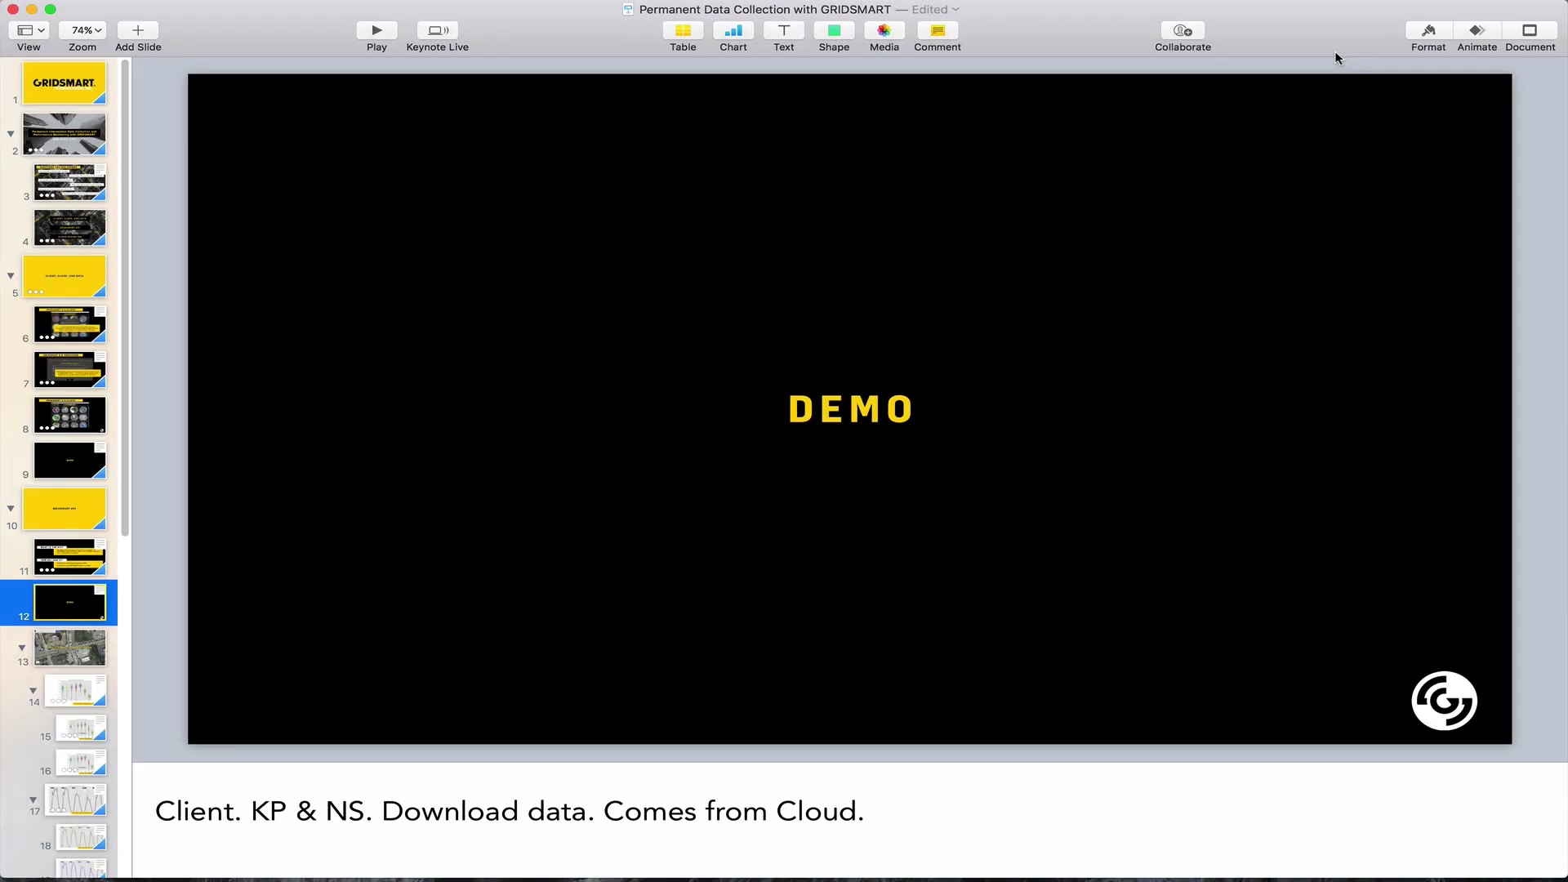
pyautogui.press('super+Tab')
pyautogui.press('super+Tab')
pyautogui.press('super+Tab')
pyautogui.press('super+Tab')
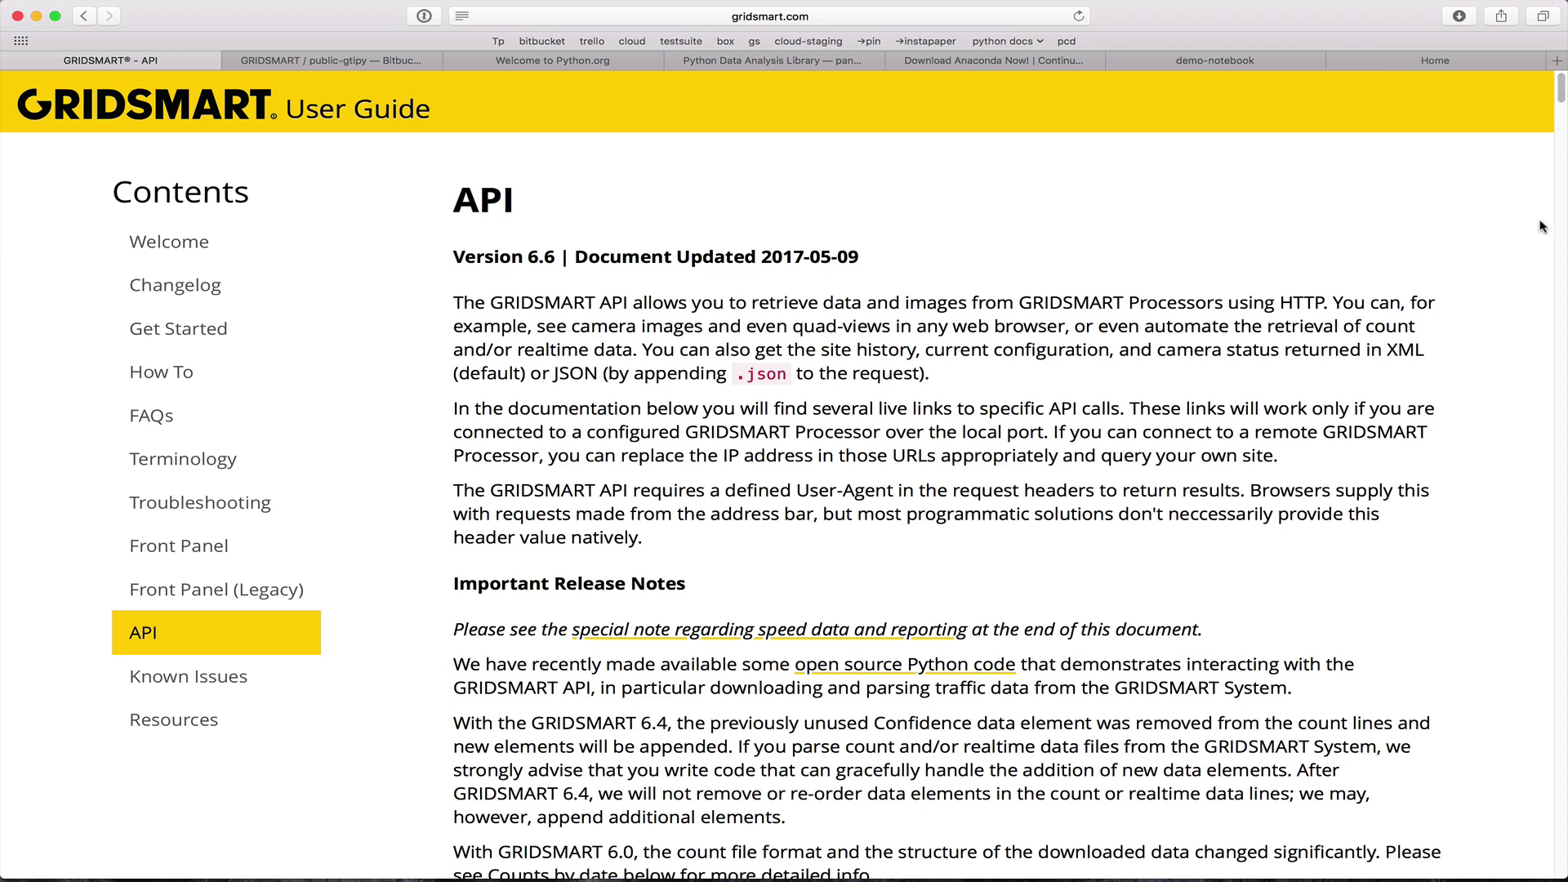
pyautogui.scroll(-10, 1059, 439)
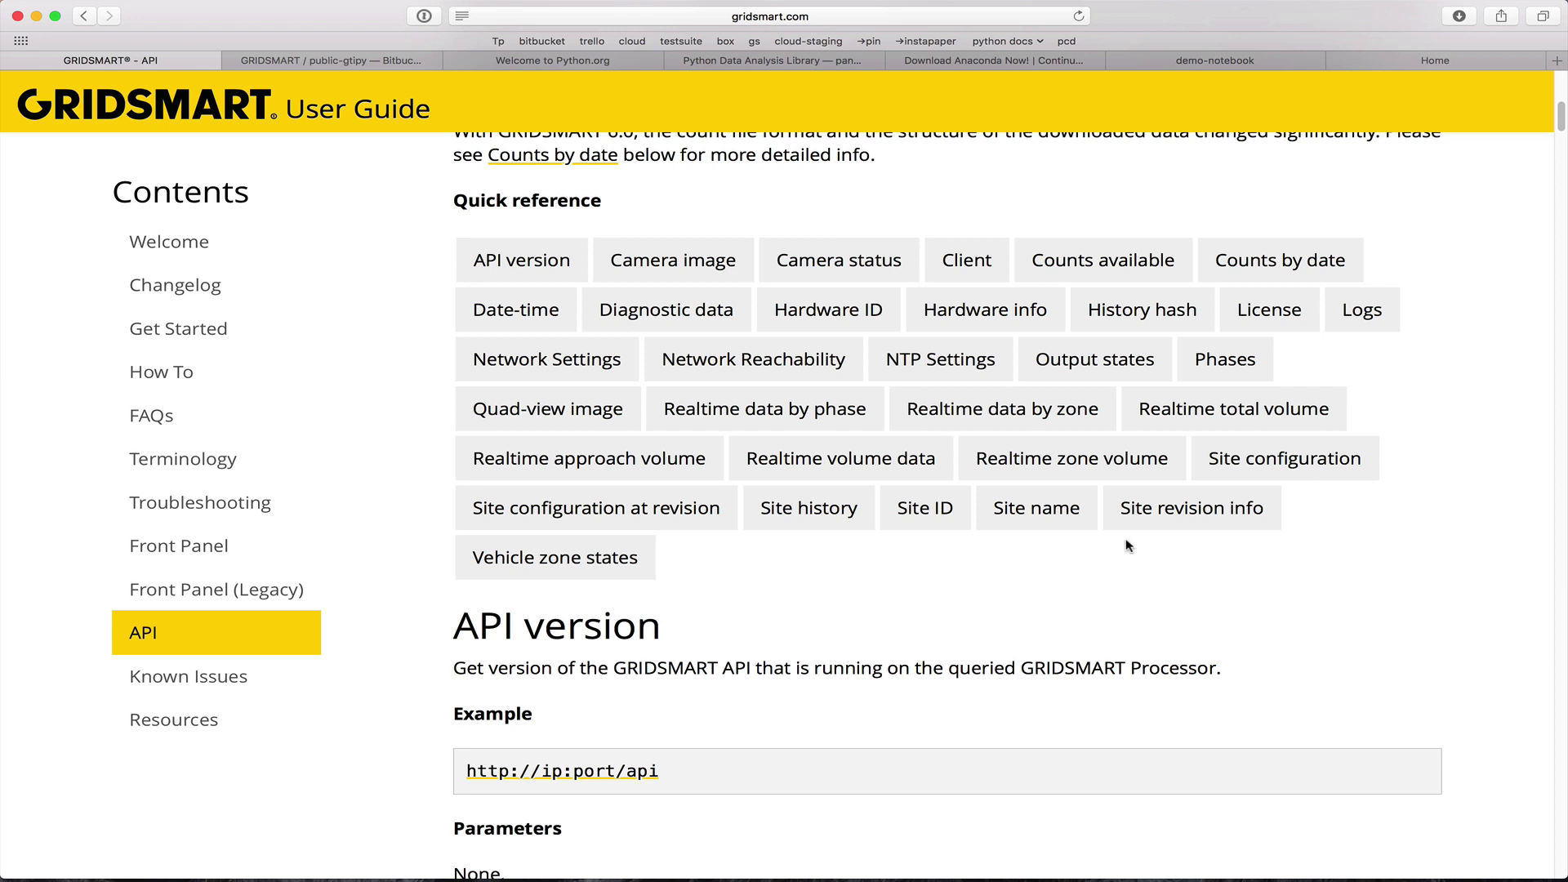
pyautogui.click(1217, 258)
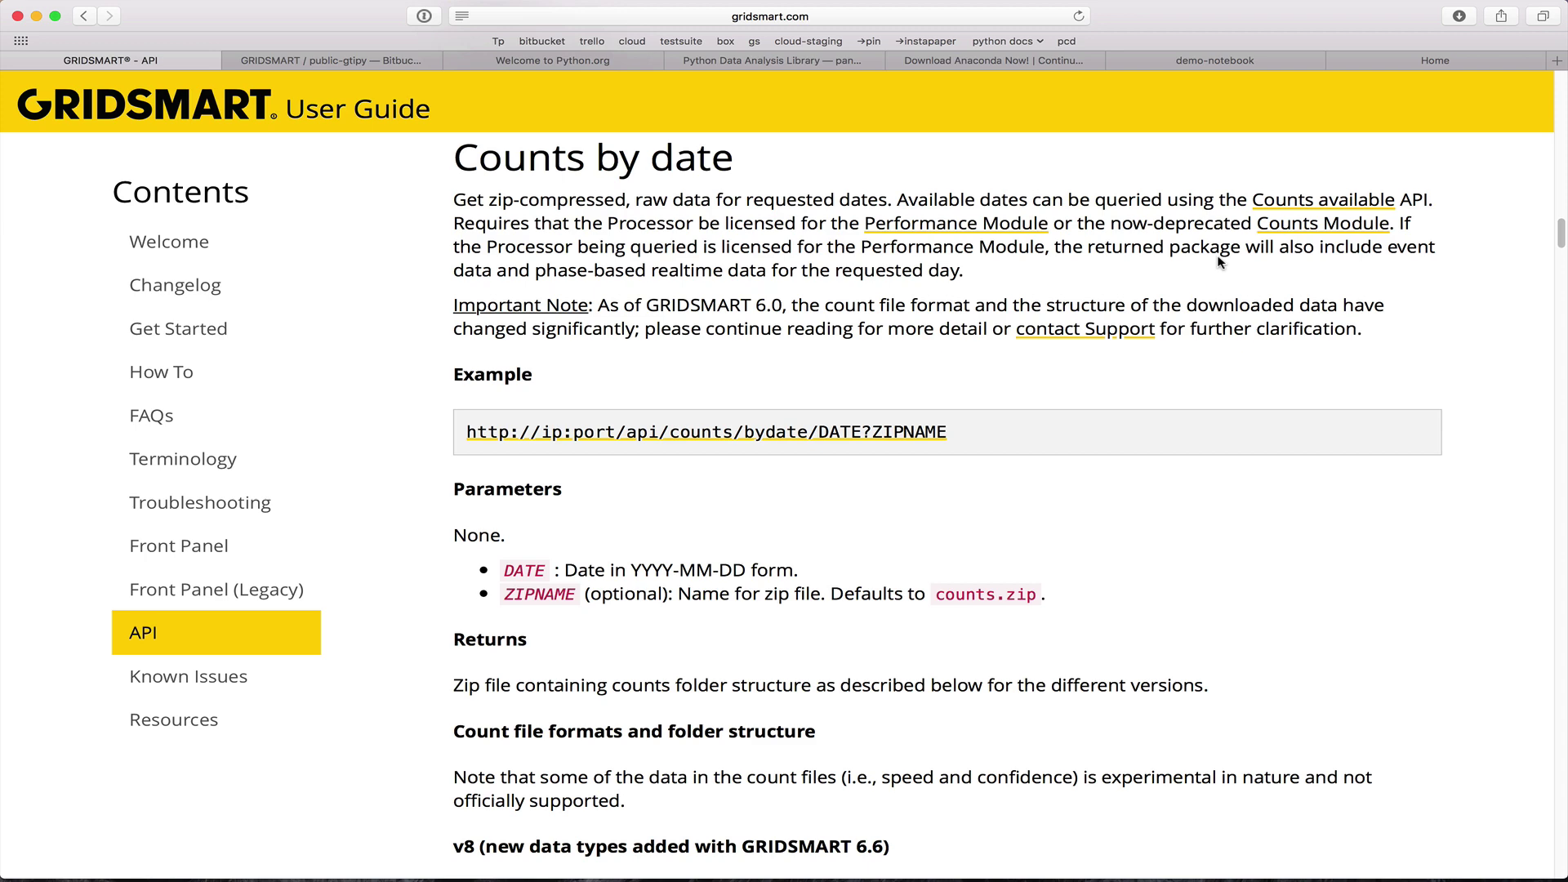
pyautogui.scroll(20, 1219, 261)
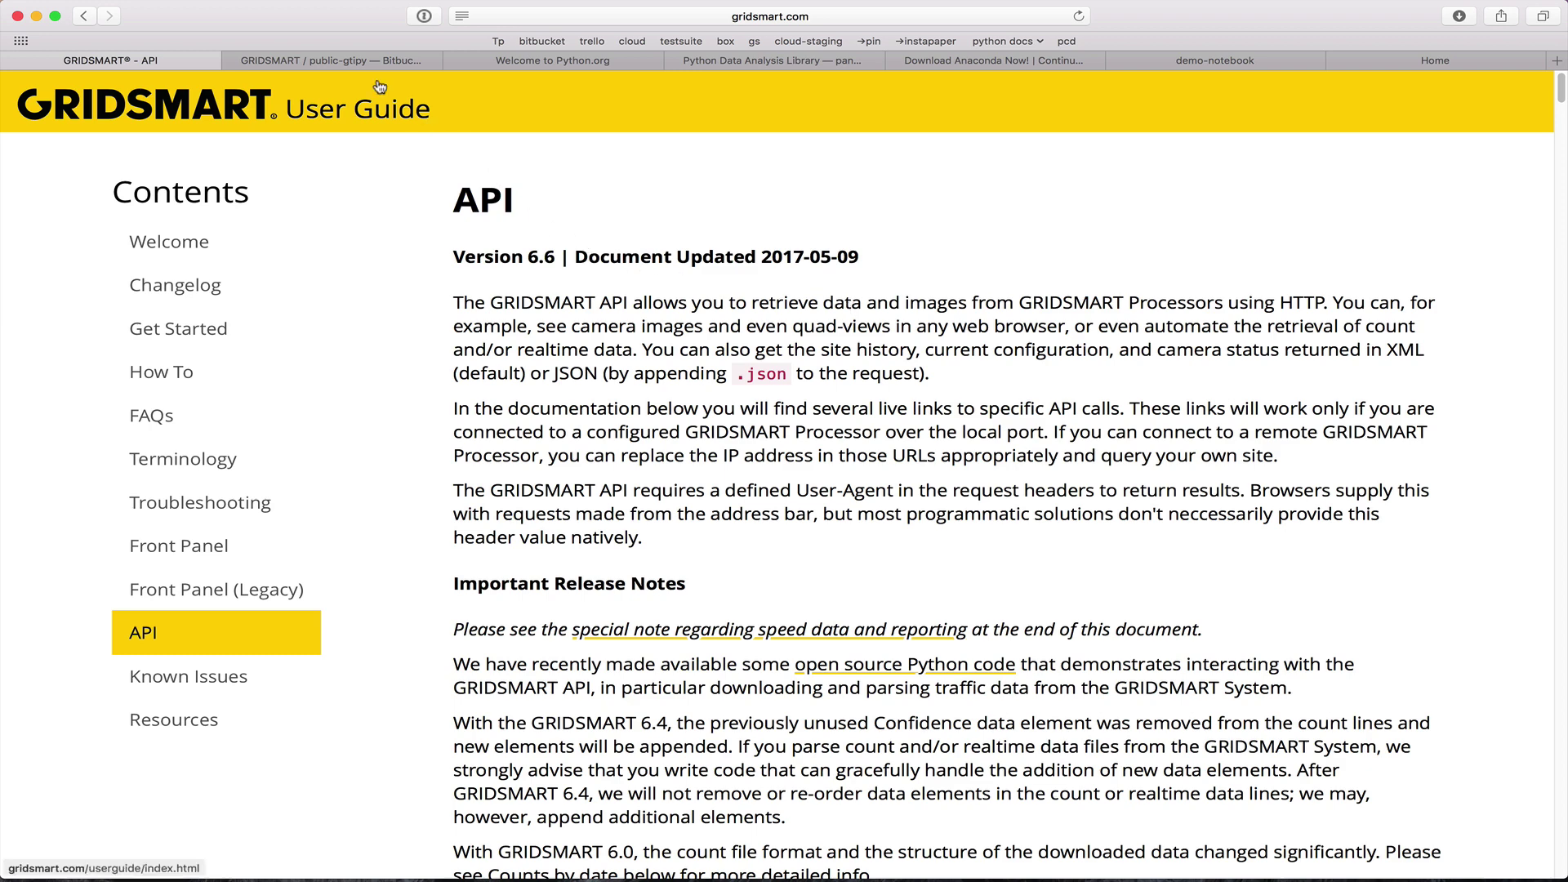
# - Look over the Bitbucket public-gtipy repository overview, then move on to the Python.org tab
pyautogui.click(353, 62)
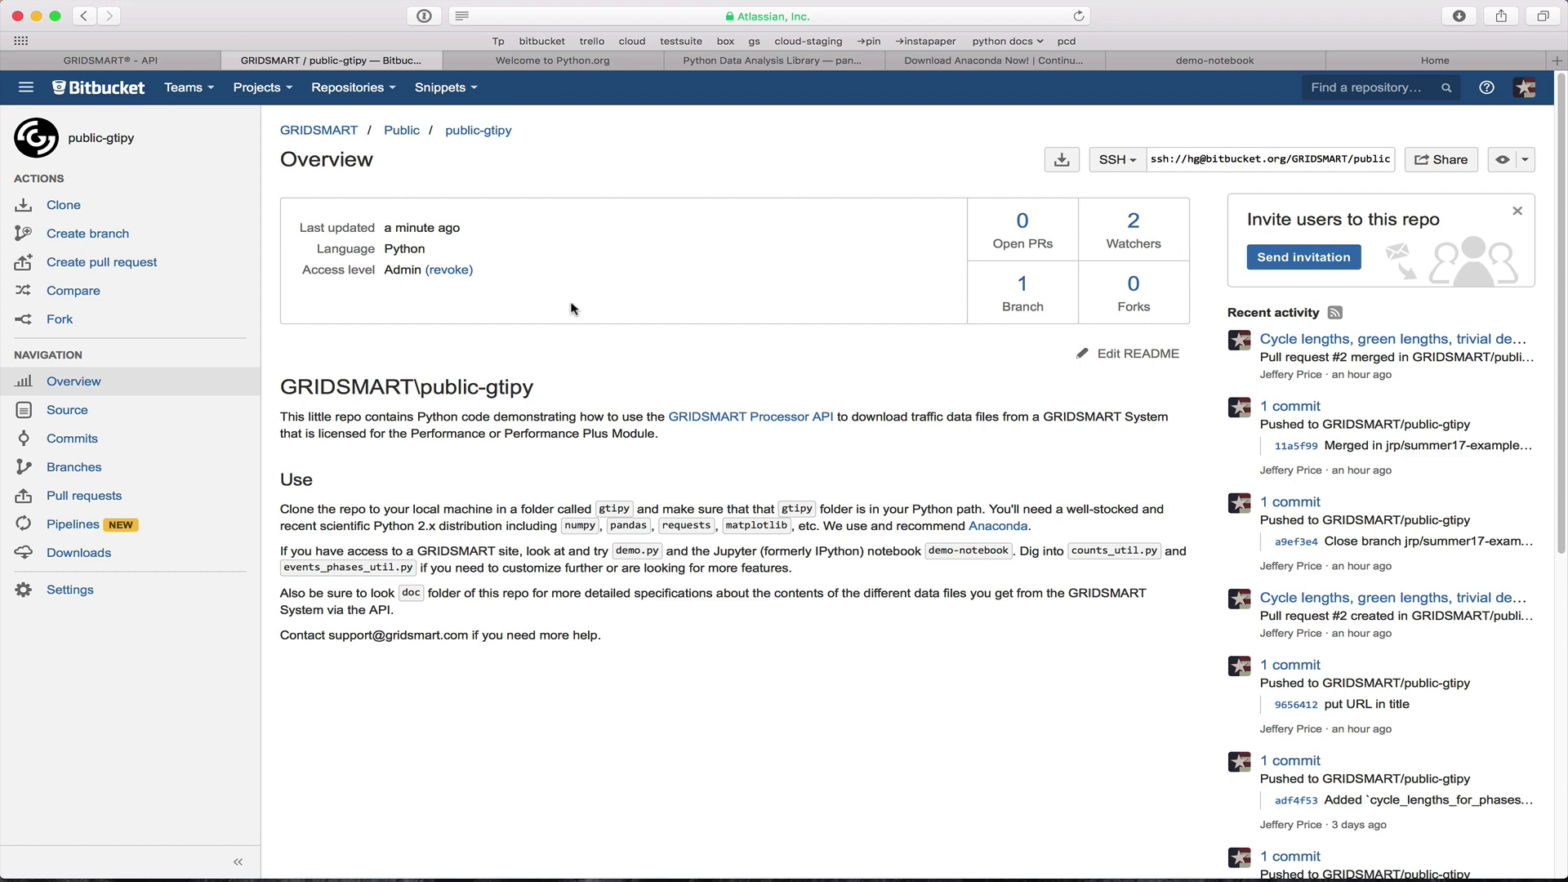
pyautogui.click(815, 16)
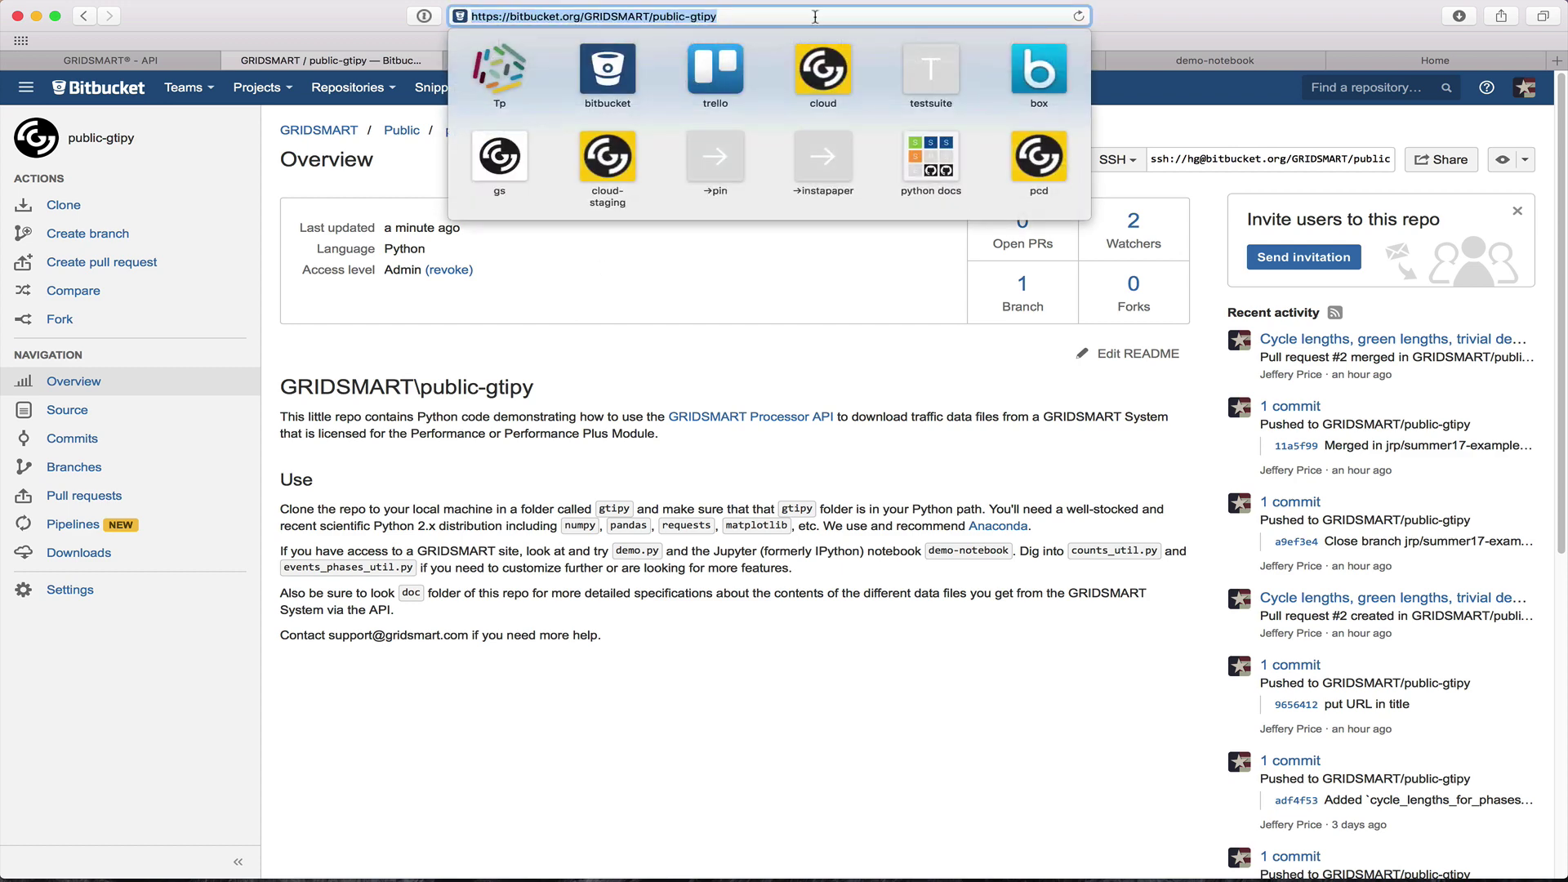
pyautogui.click(804, 469)
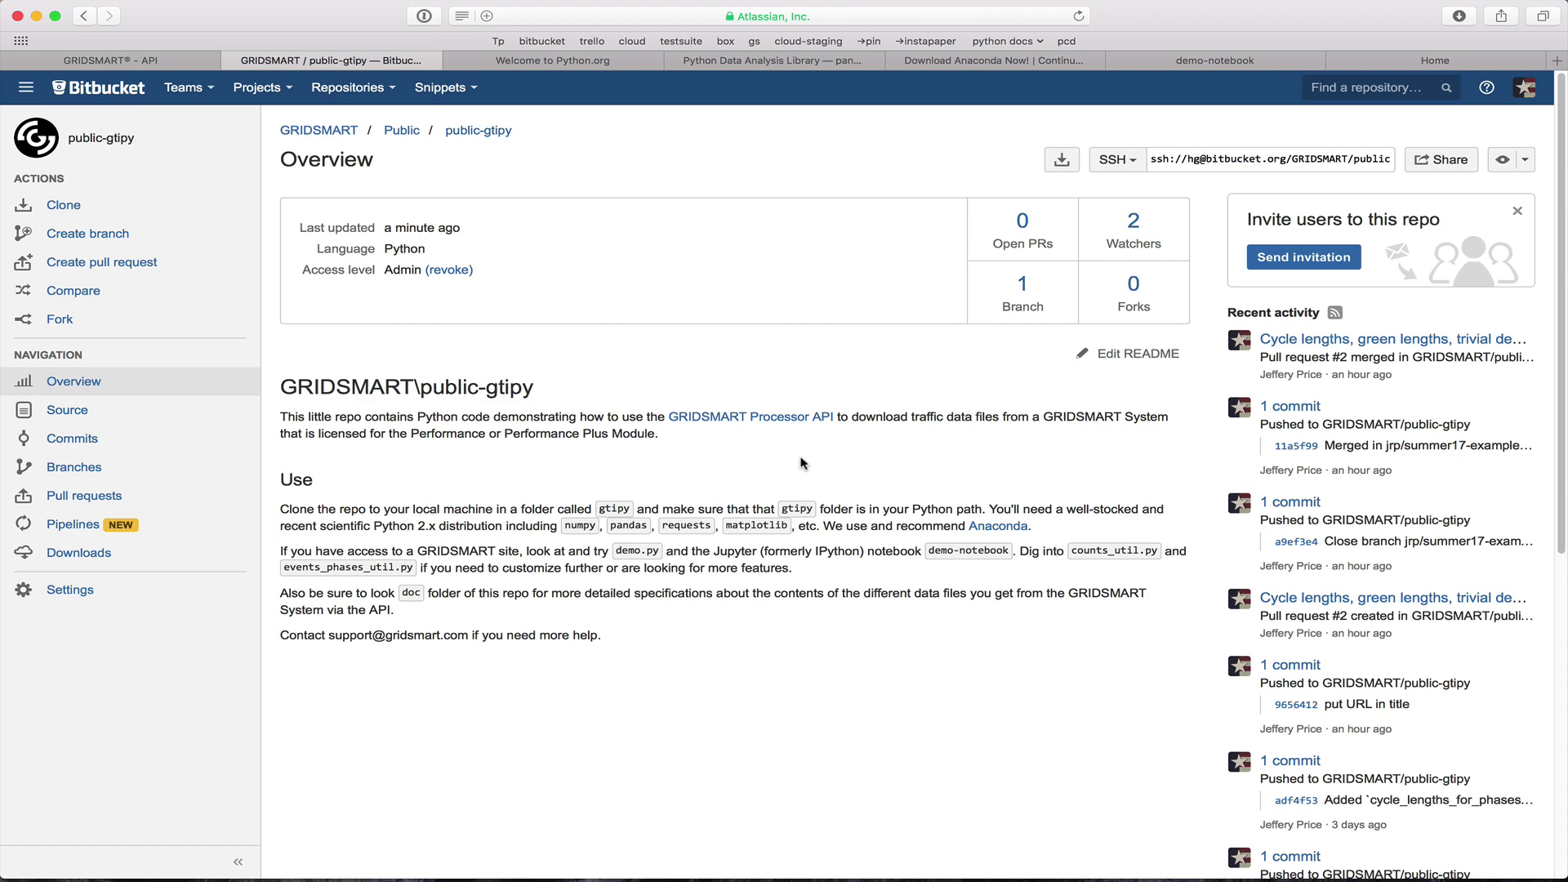
pyautogui.hotkey('ctrl', 'Tab')
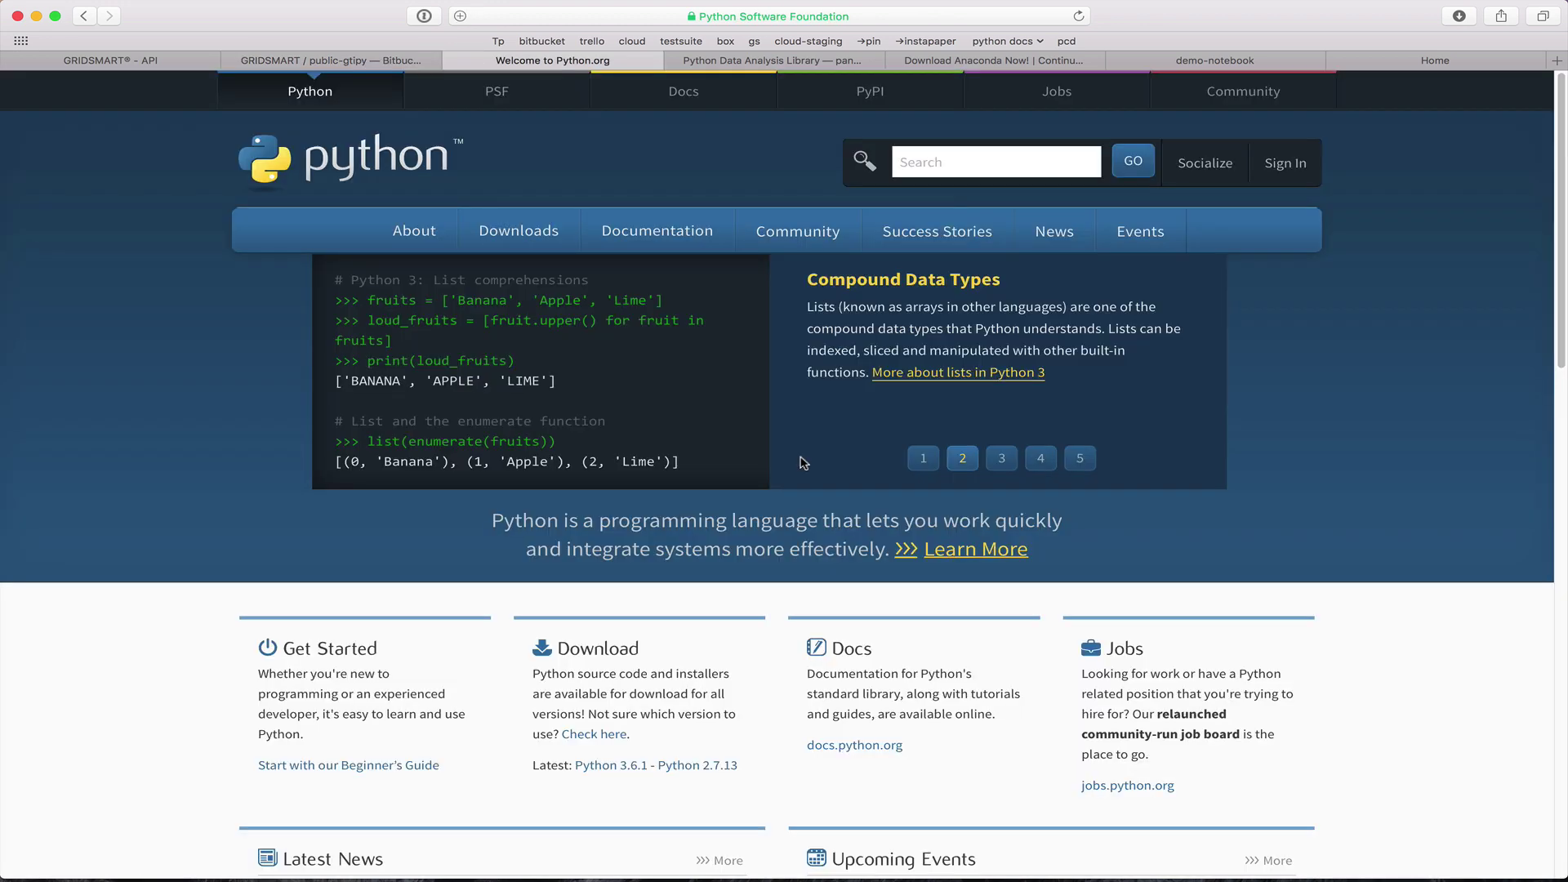
# - Move past the pandas and Download Anaconda tabs to the demo-notebook Jupyter tab
pyautogui.moveTo(417, 247)
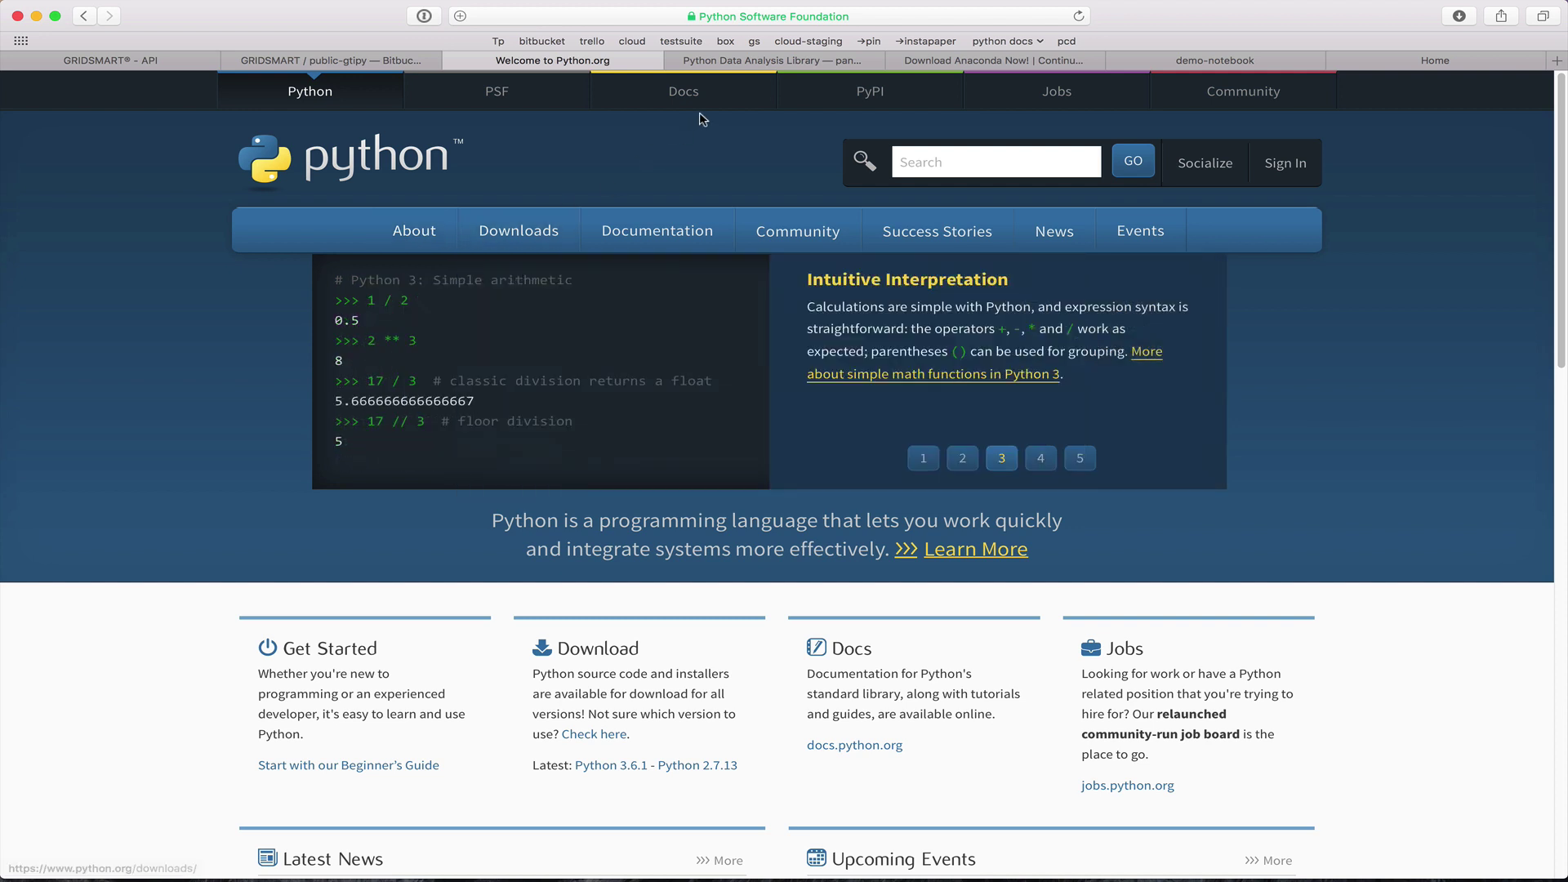
pyautogui.click(751, 62)
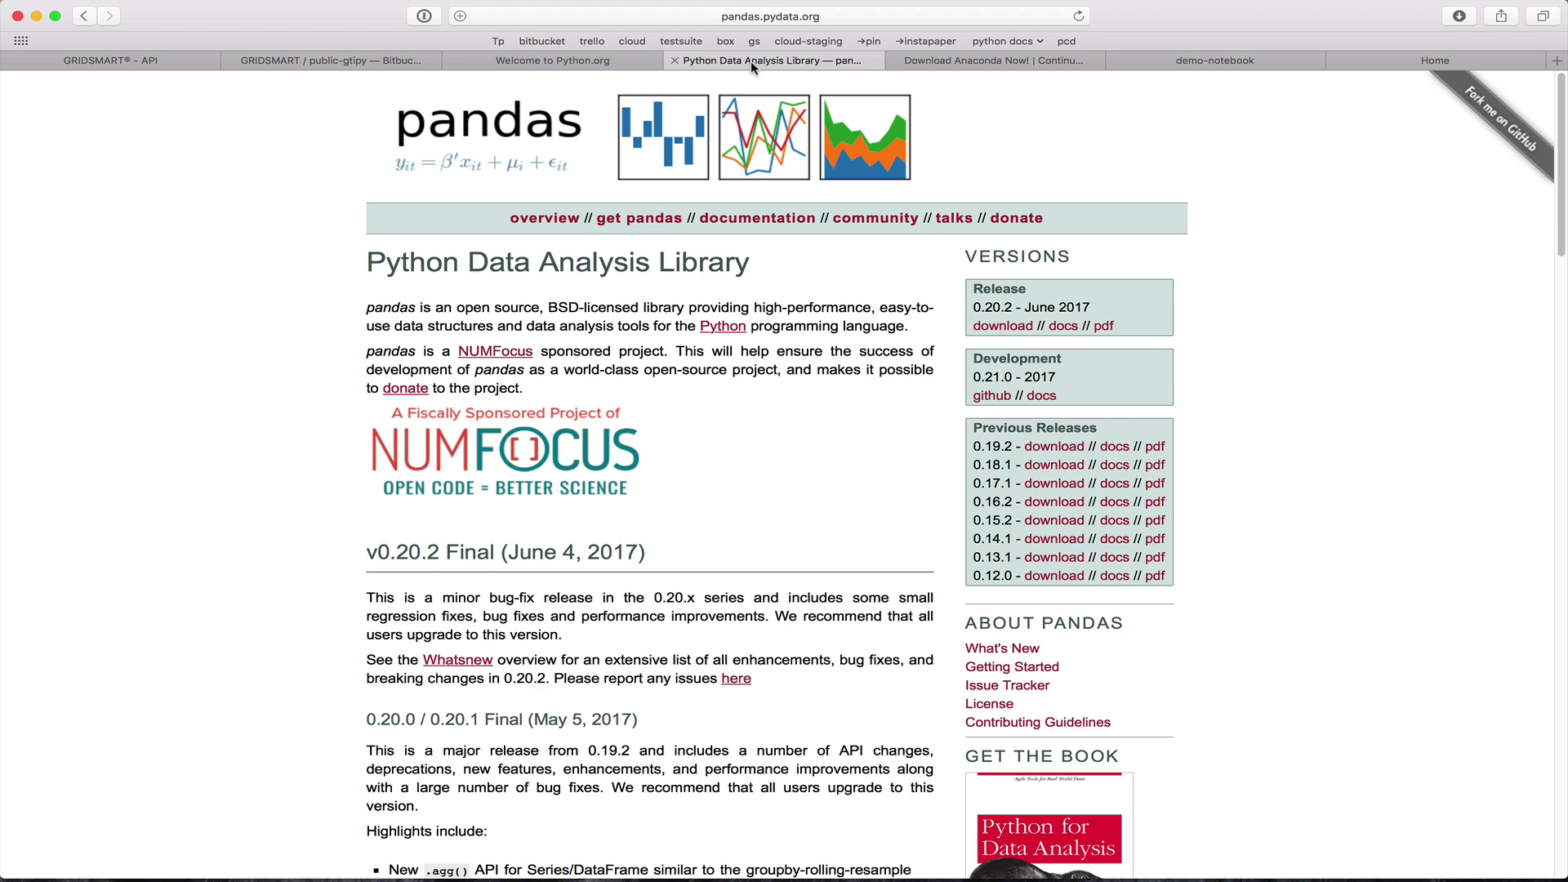
pyautogui.hotkey('ctrl', 'Tab')
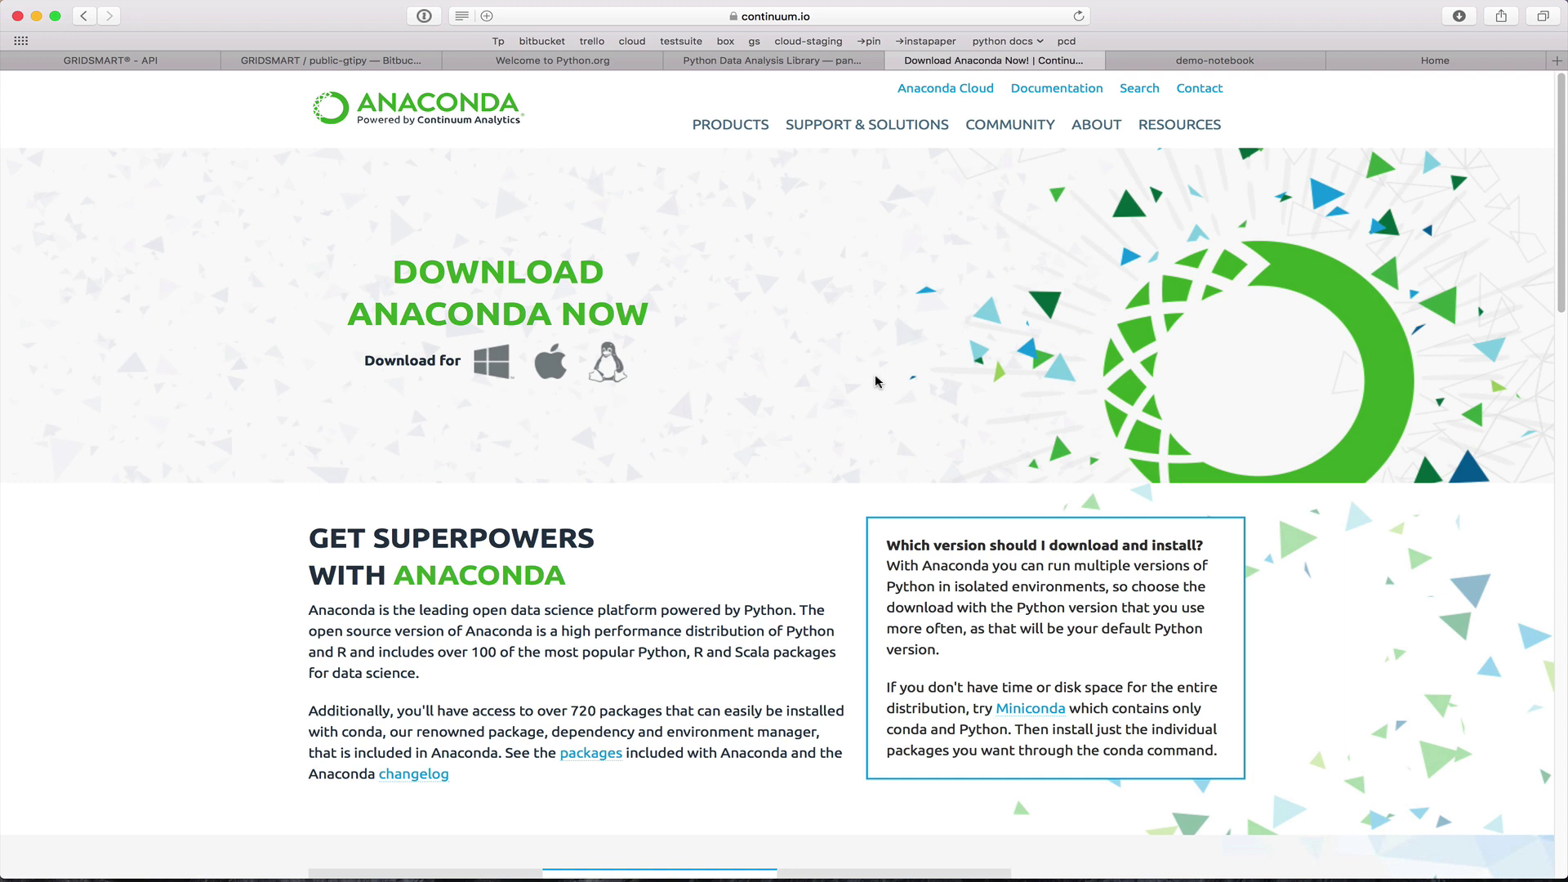
pyautogui.click(1197, 59)
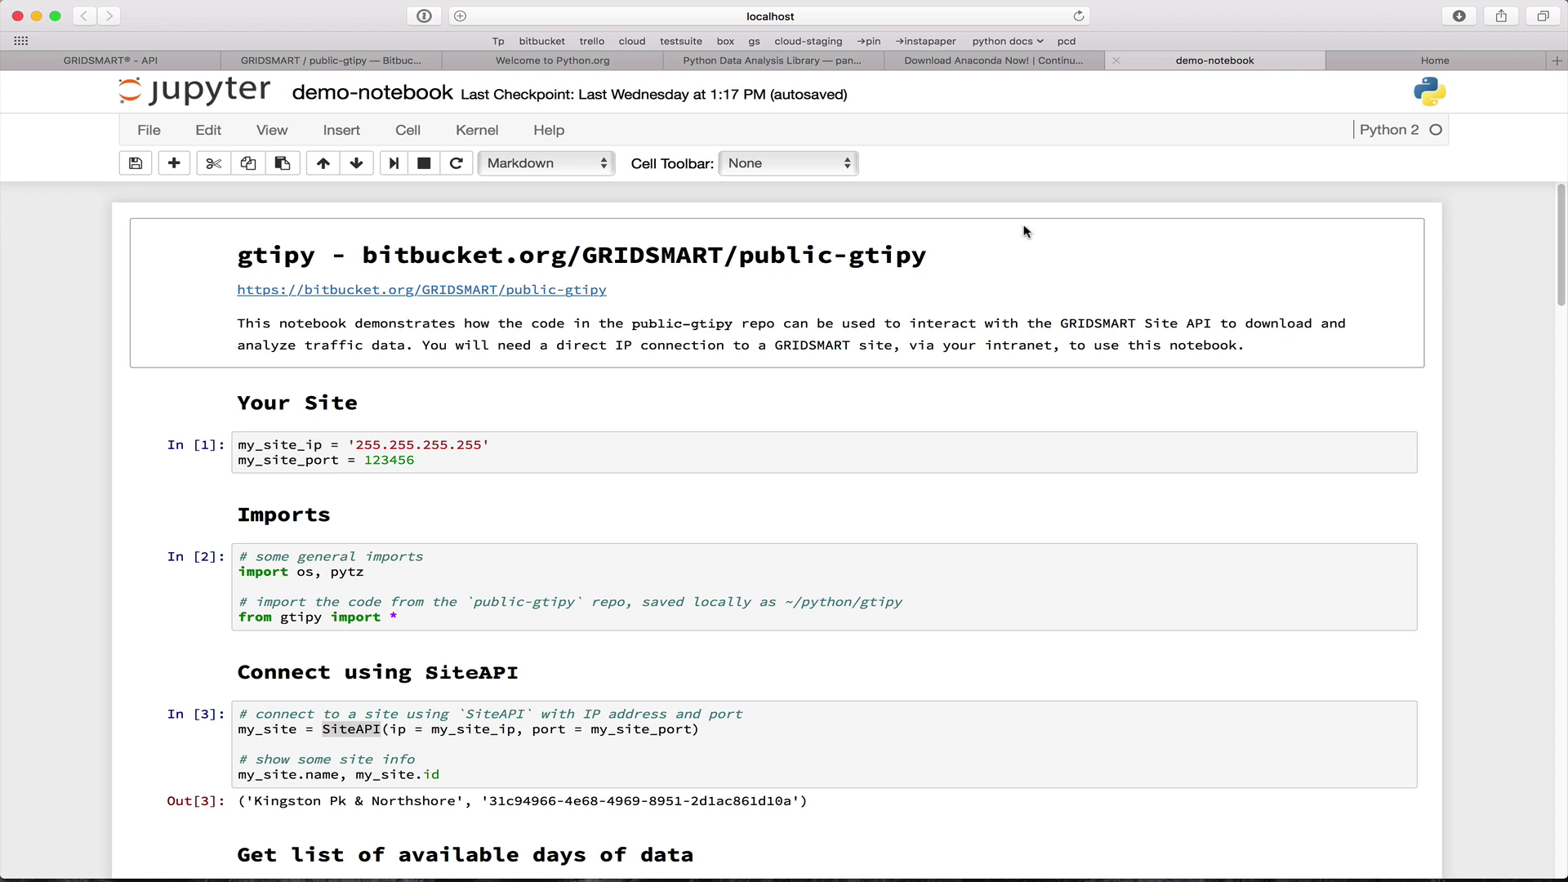
# - Set the site IP to 192.168.1.83 and port to 8902, then run the imports cell
pyautogui.scroll(-1, 876, 375)
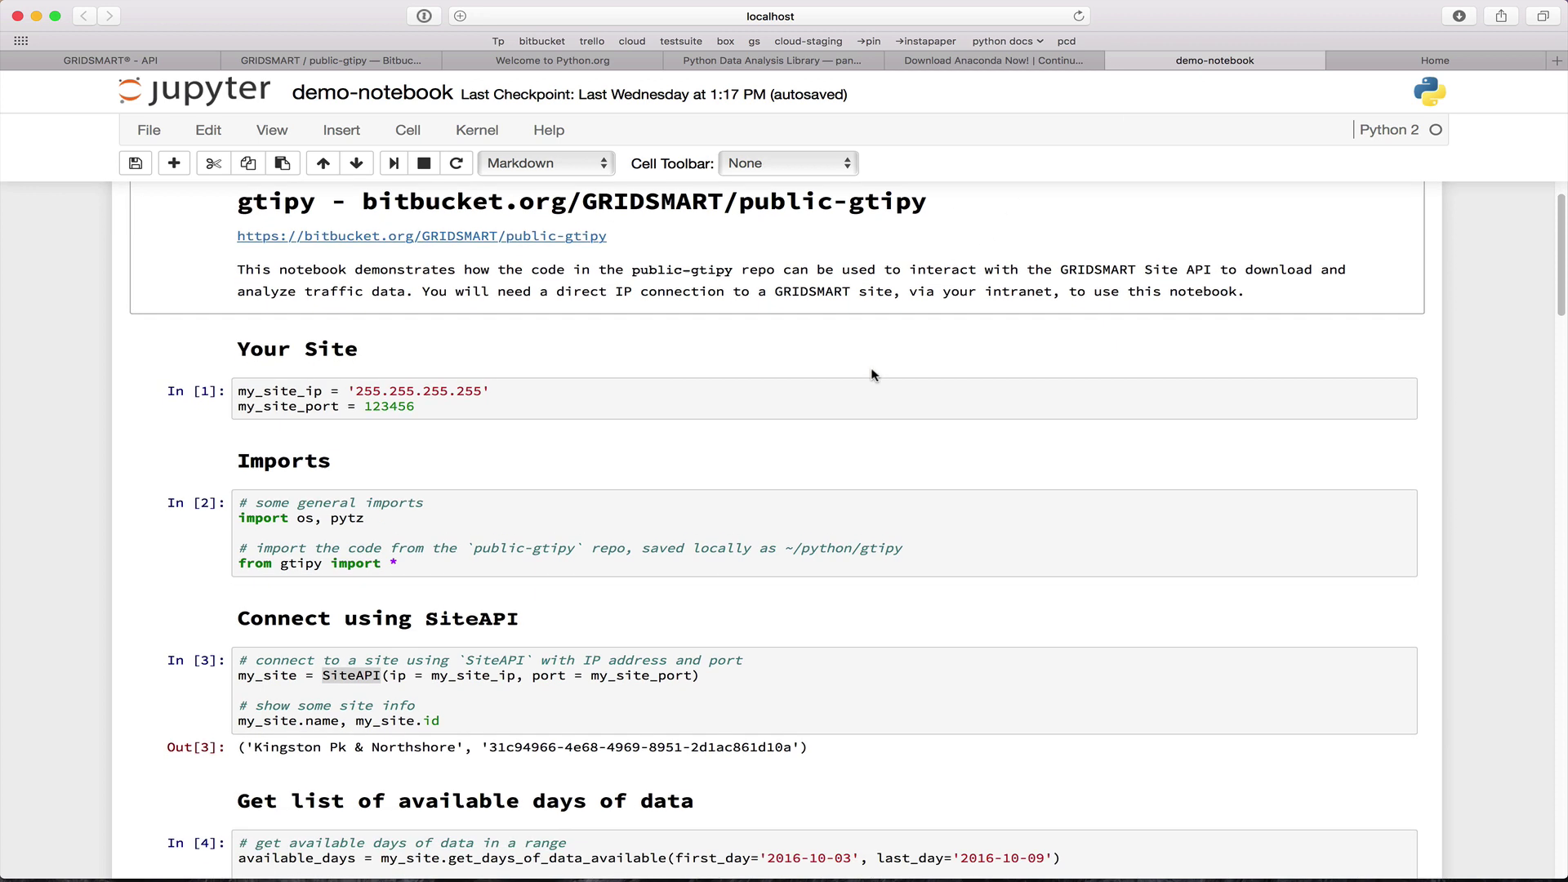
pyautogui.click(365, 392)
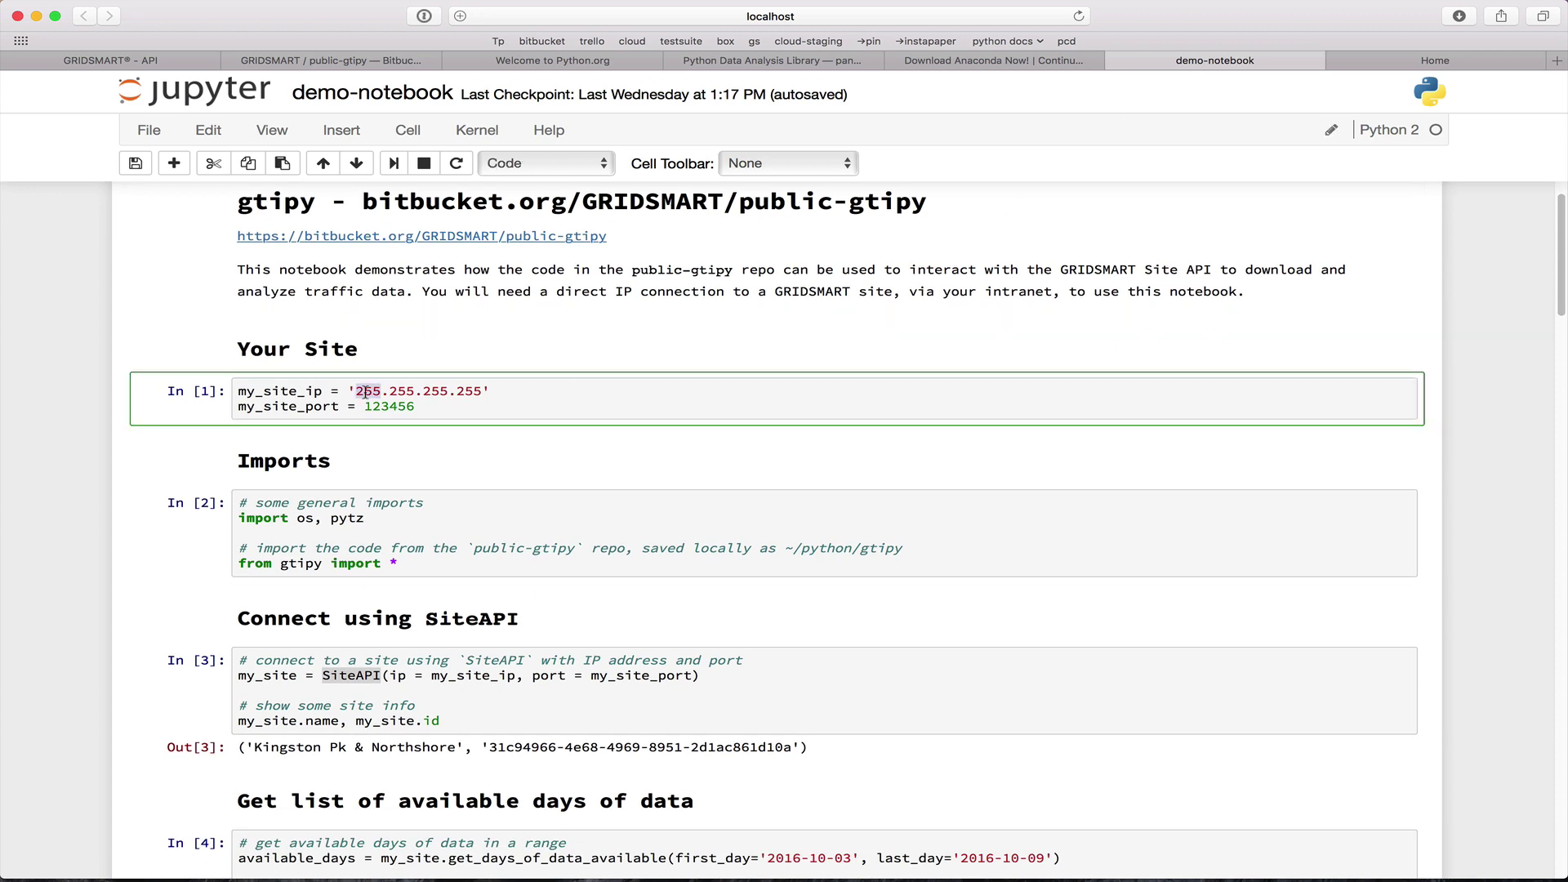
pyautogui.moveTo(365, 393); pyautogui.dragTo(482, 393)
pyautogui.write('192.')
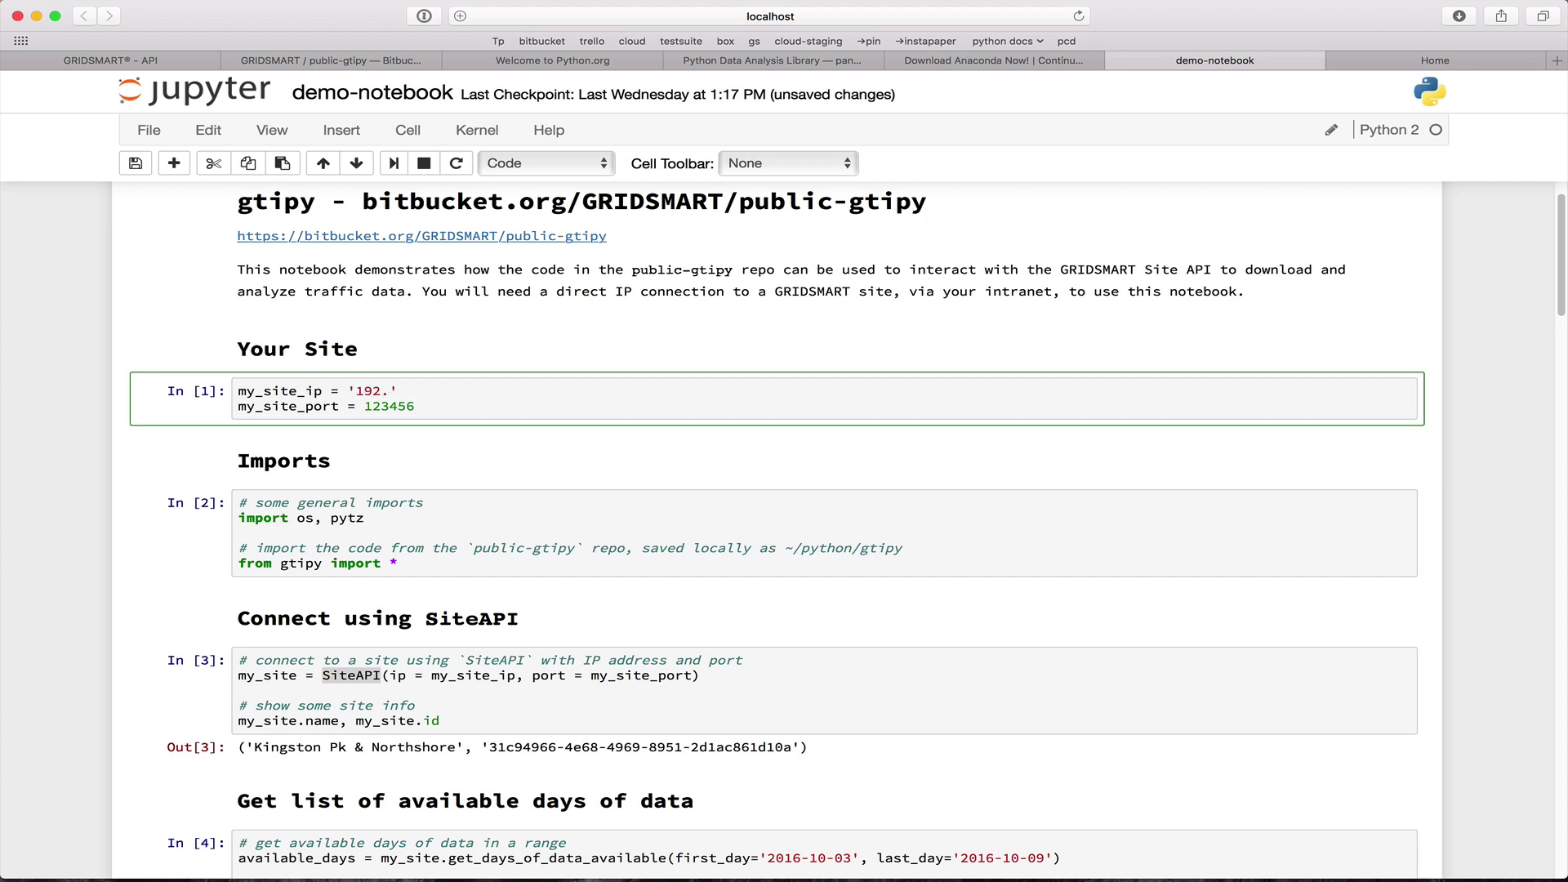
pyautogui.write('168.1.83')
pyautogui.hotkey('alt', 'shift', 'Left')
pyautogui.write('8902')
pyautogui.click(775, 455)
pyautogui.click(176, 535)
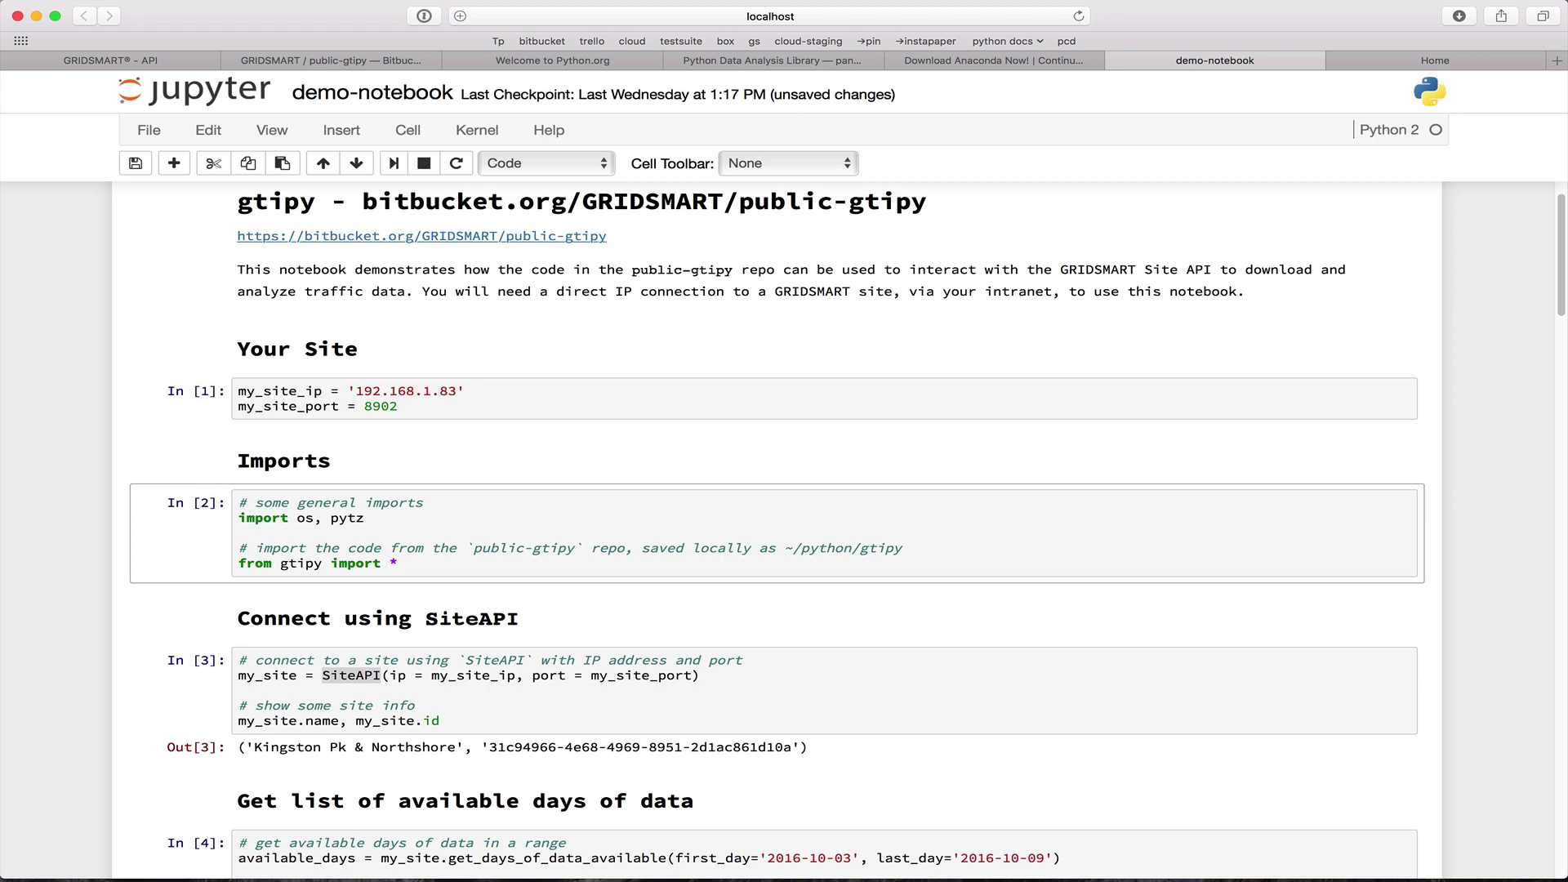
pyautogui.hotkey('shift', 'Return')
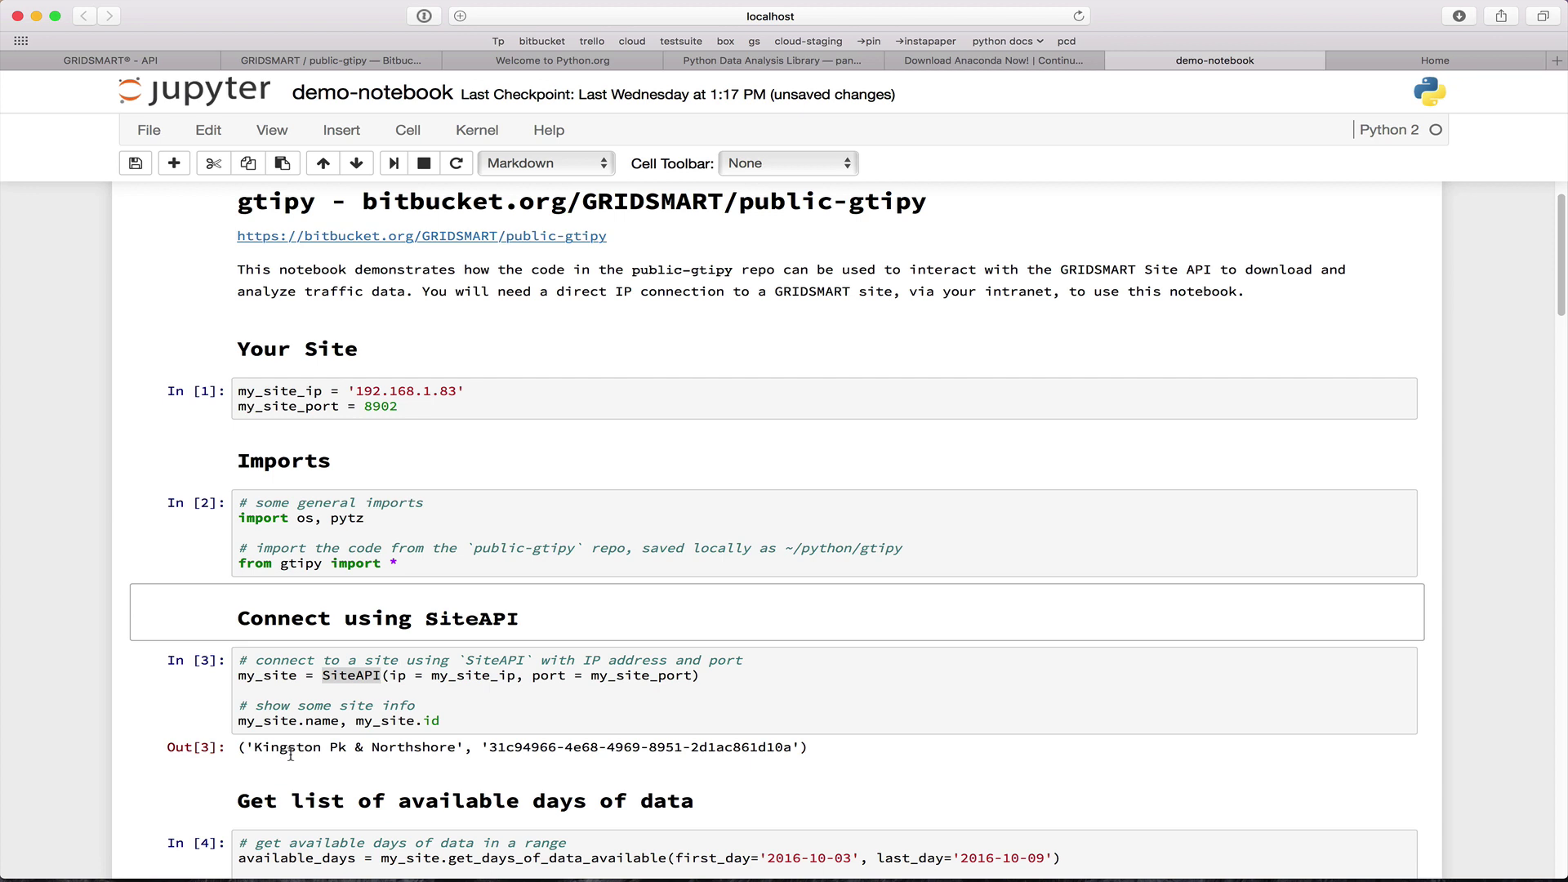
# - Run the SiteAPI connection cell, returning site GS2 & Hardin Valley, and move to cell In [4]
pyautogui.click(496, 717)
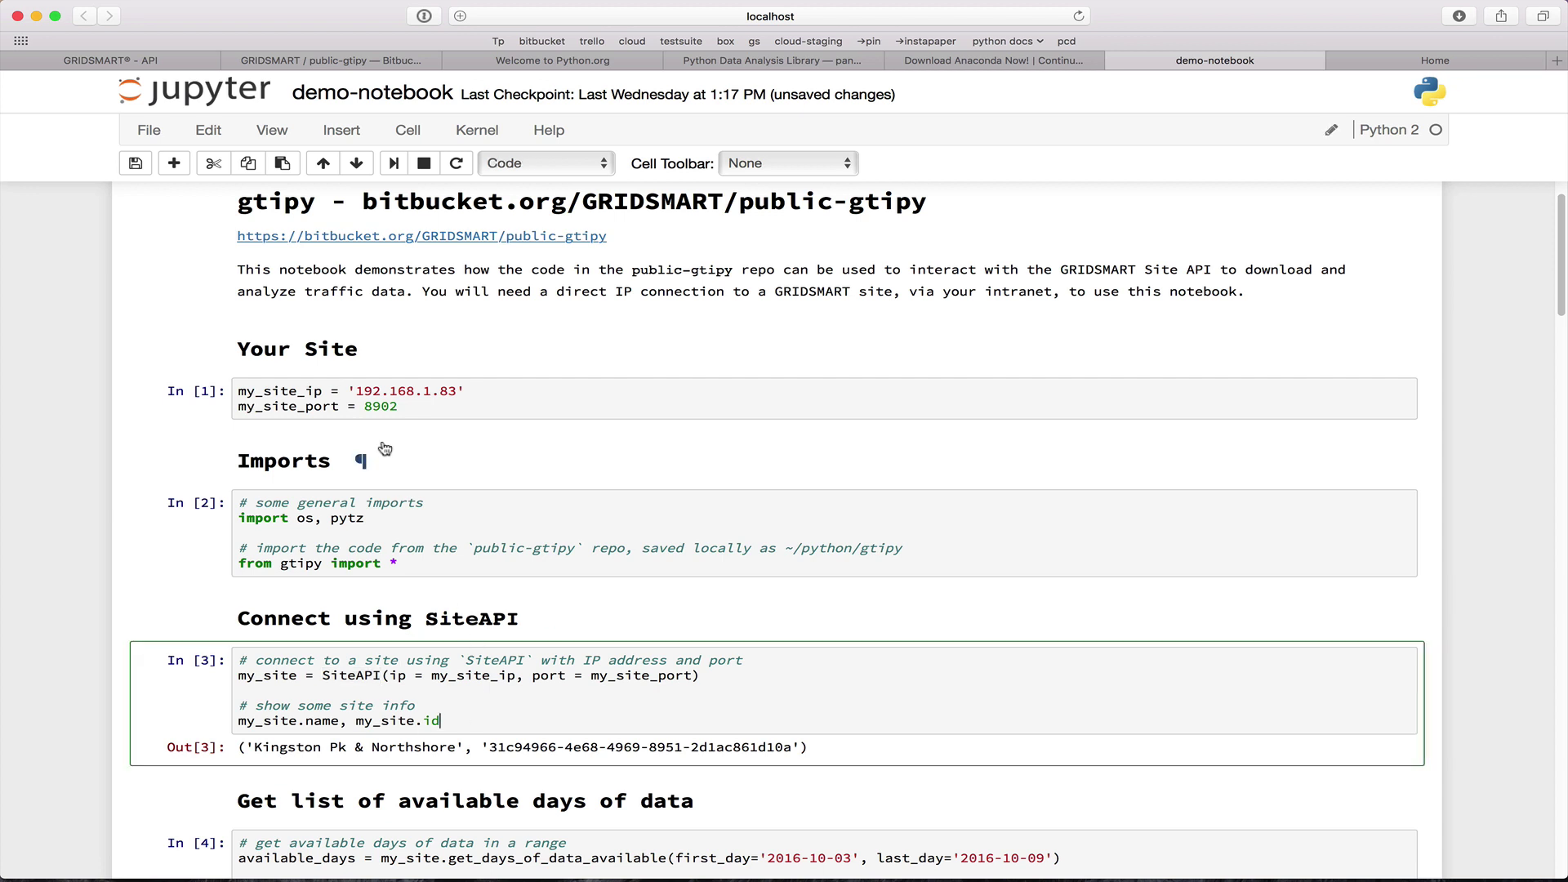
pyautogui.hotkey('shift', 'Return')
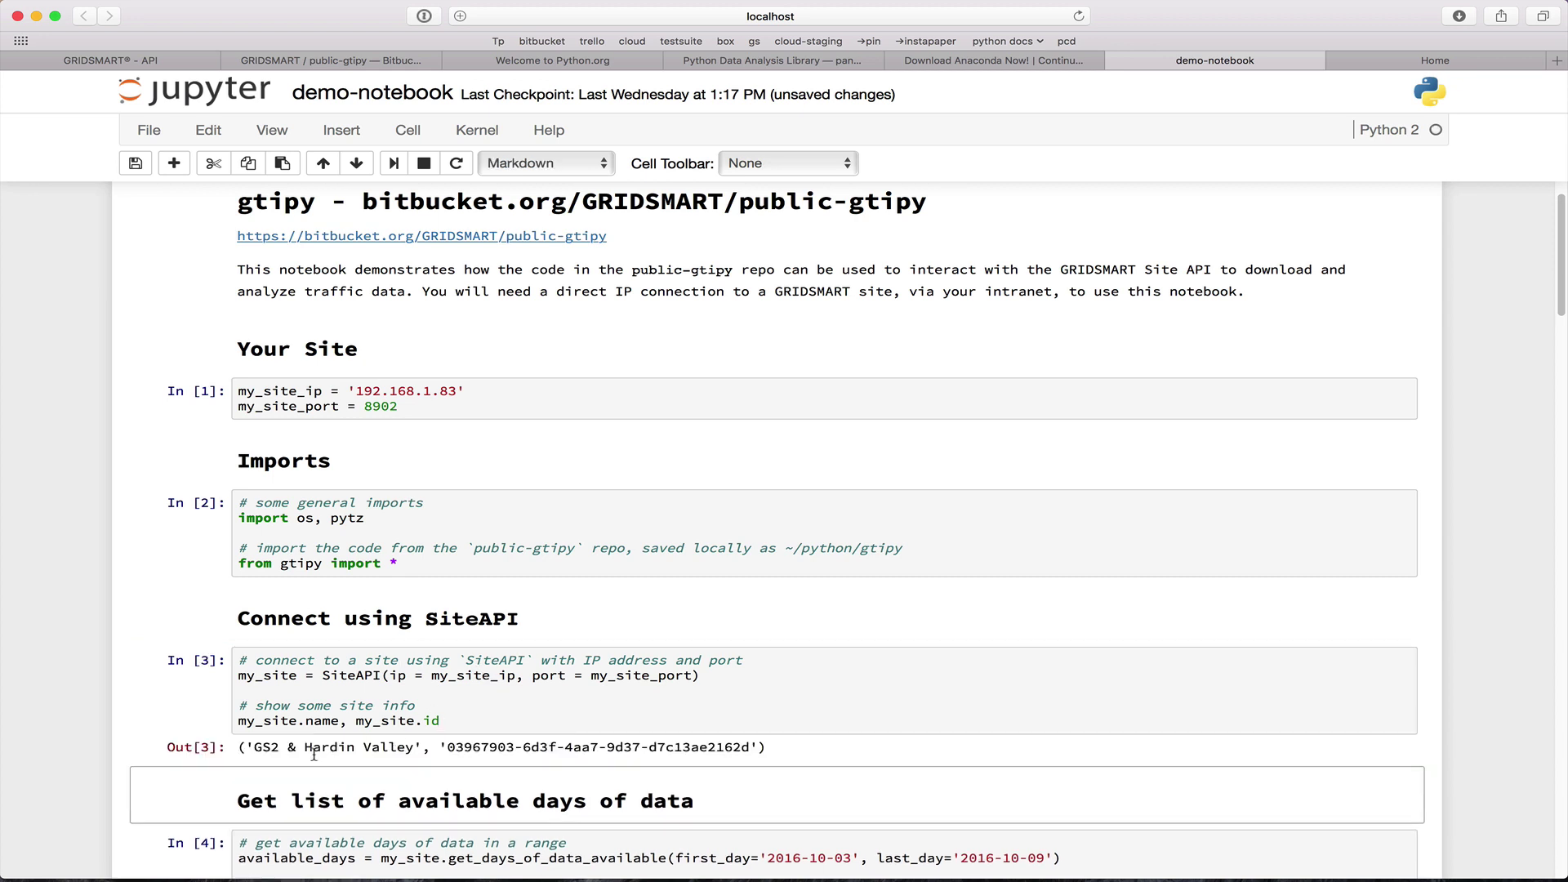
pyautogui.scroll(-5, 314, 755)
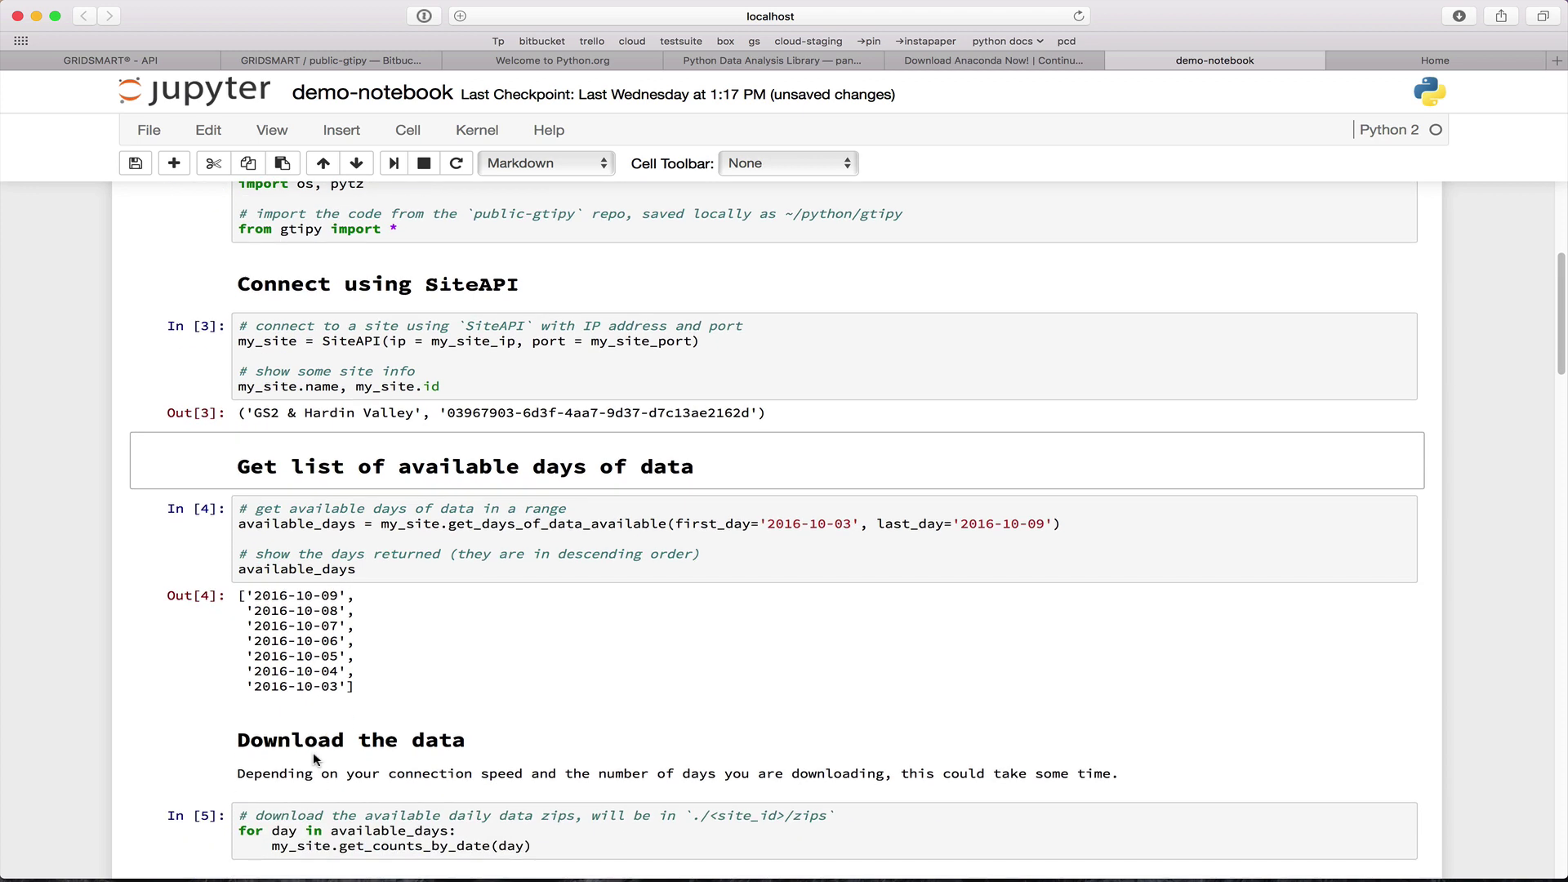
pyautogui.hotkey('shift', 'Return')
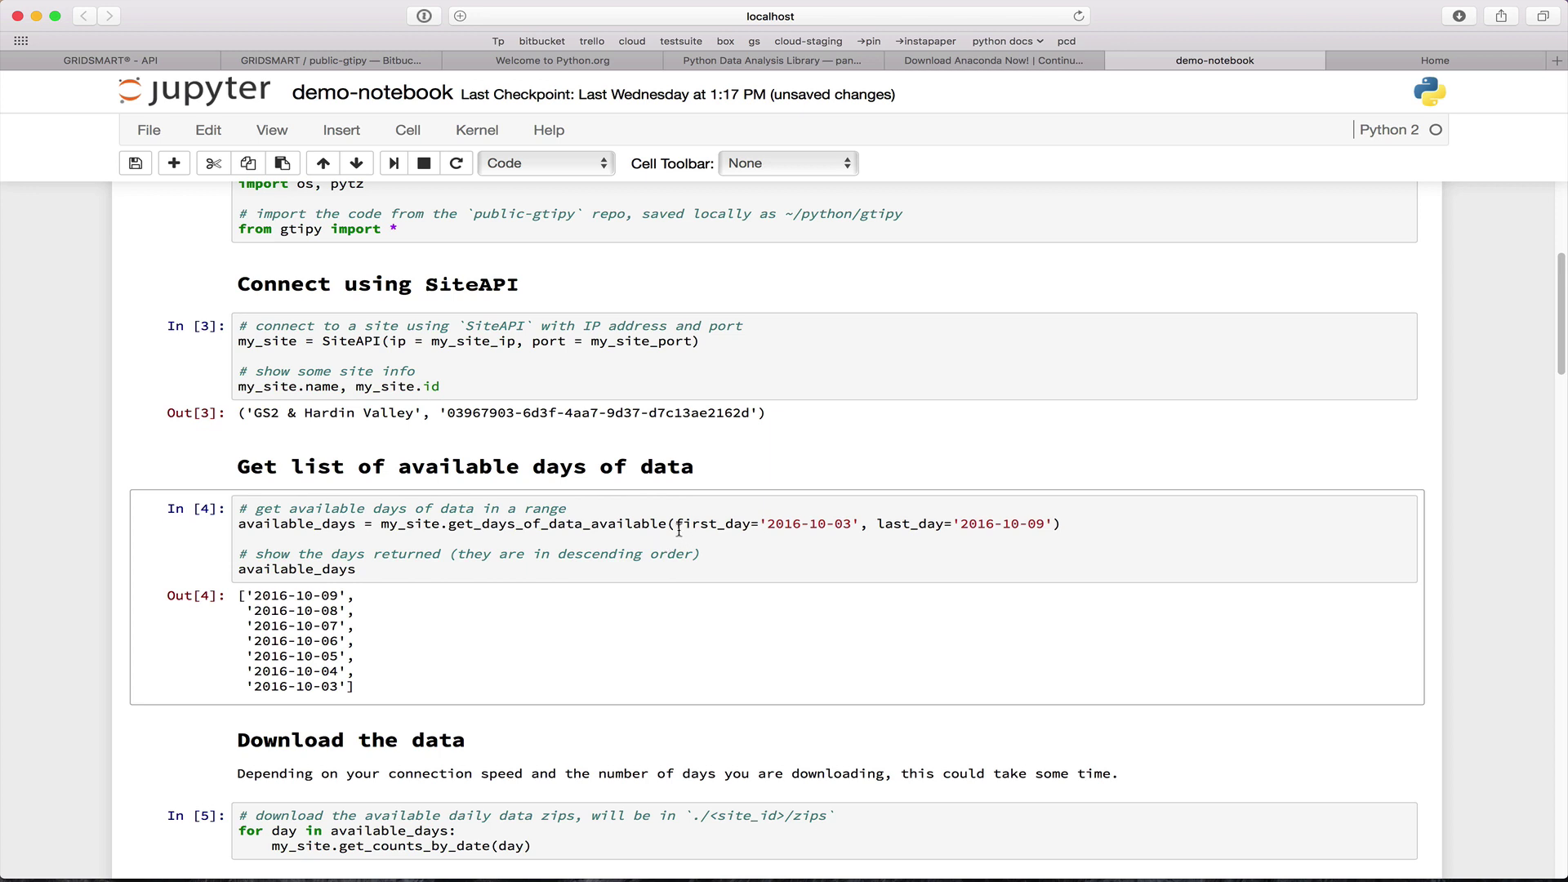
# - Change the first_day date in cell In [4] to '2017-06-01'
pyautogui.click(796, 530)
pyautogui.press('BackSpace')
pyautogui.write('7')
pyautogui.press('Right')
pyautogui.press('Delete')
pyautogui.press('Delete')
pyautogui.write('01')
pyautogui.press('Right')
pyautogui.press('Left')
pyautogui.press('Left')
pyautogui.press('Left')
pyautogui.press('Delete')
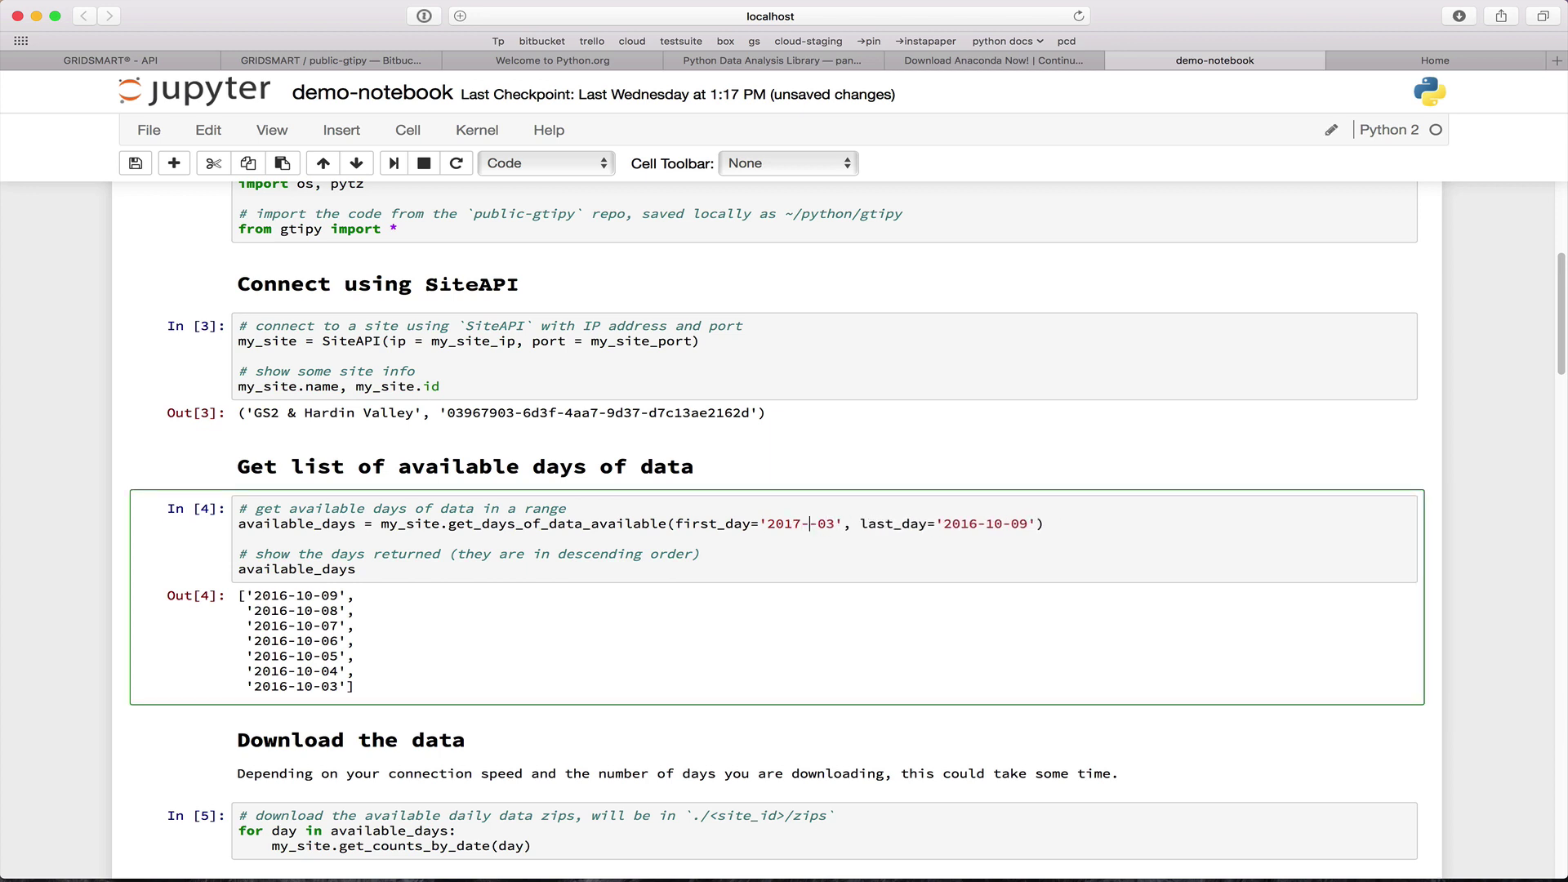
pyautogui.write('6')
pyautogui.press('Right')
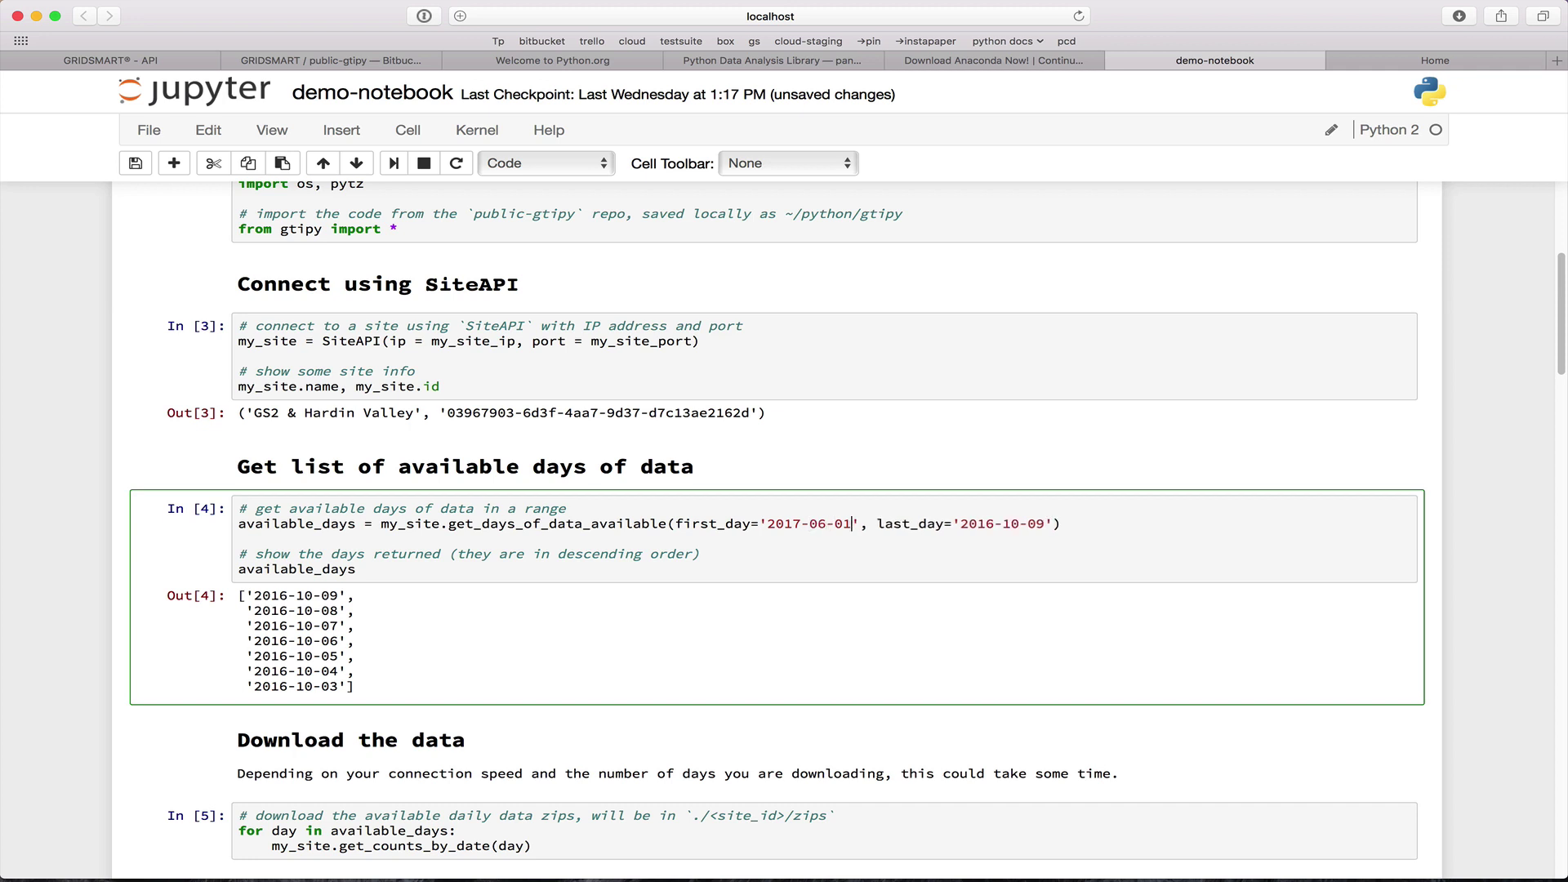
# - Set last_day to '2017-06-08', run the cell to list available days, and open a new tab
pyautogui.press('Left')
pyautogui.press('Left')
pyautogui.press('Left')
pyautogui.press('Left')
pyautogui.press('Left')
pyautogui.press('Left')
pyautogui.press('Left')
pyautogui.press('Left')
pyautogui.press('BackSpace')
pyautogui.write('7')
pyautogui.press('Right')
pyautogui.press('Delete')
pyautogui.press('Delete')
pyautogui.press('Delete')
pyautogui.press('Delete')
pyautogui.write('08')
pyautogui.hotkey('shift', 'Return')
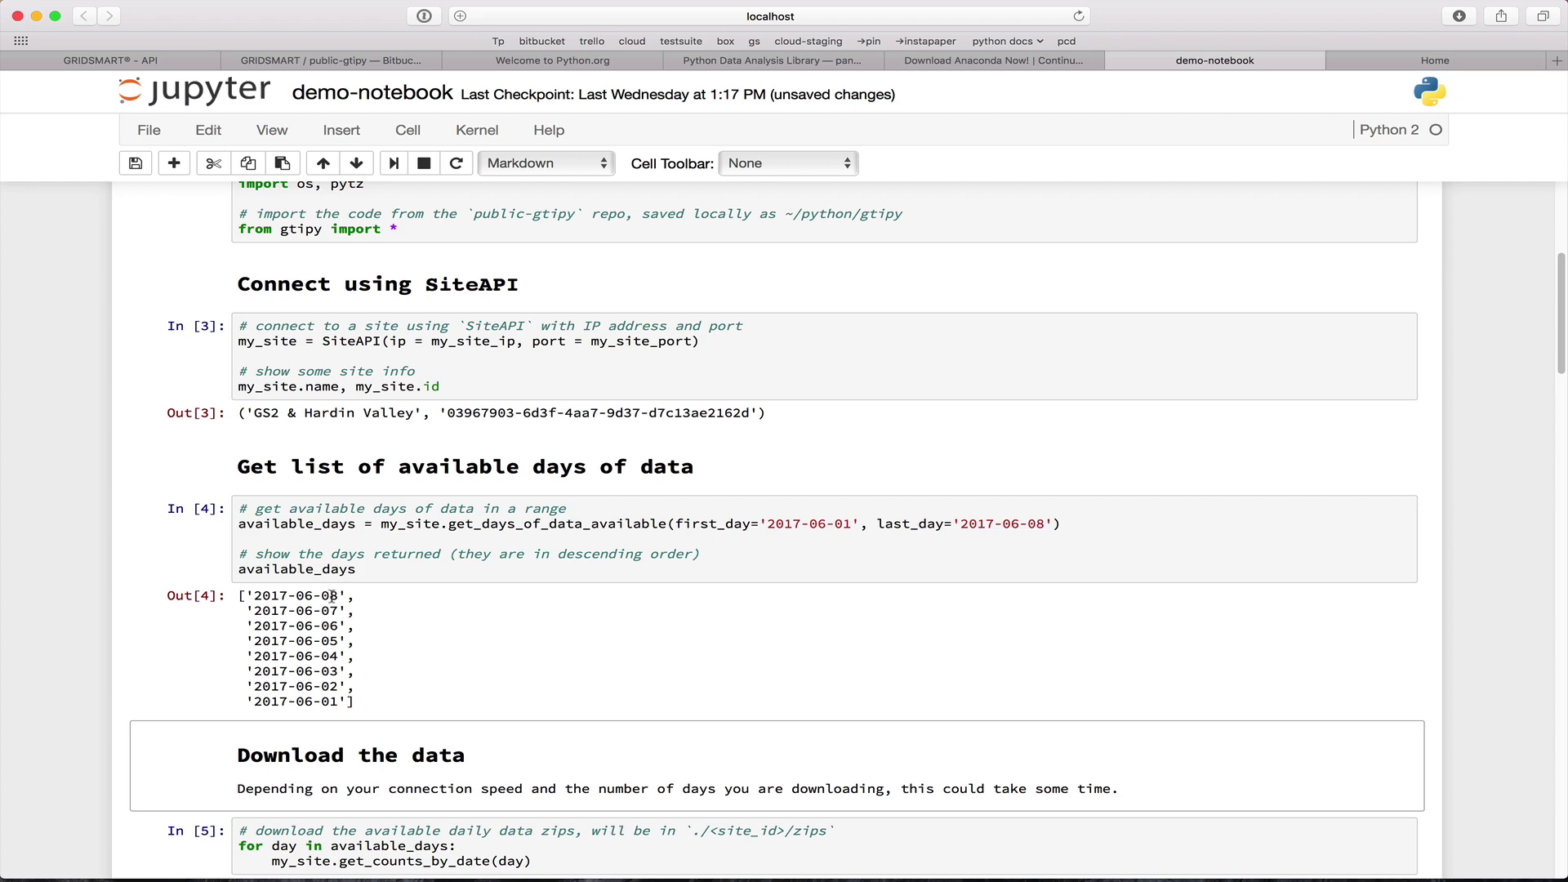
pyautogui.scroll(-5, 332, 596)
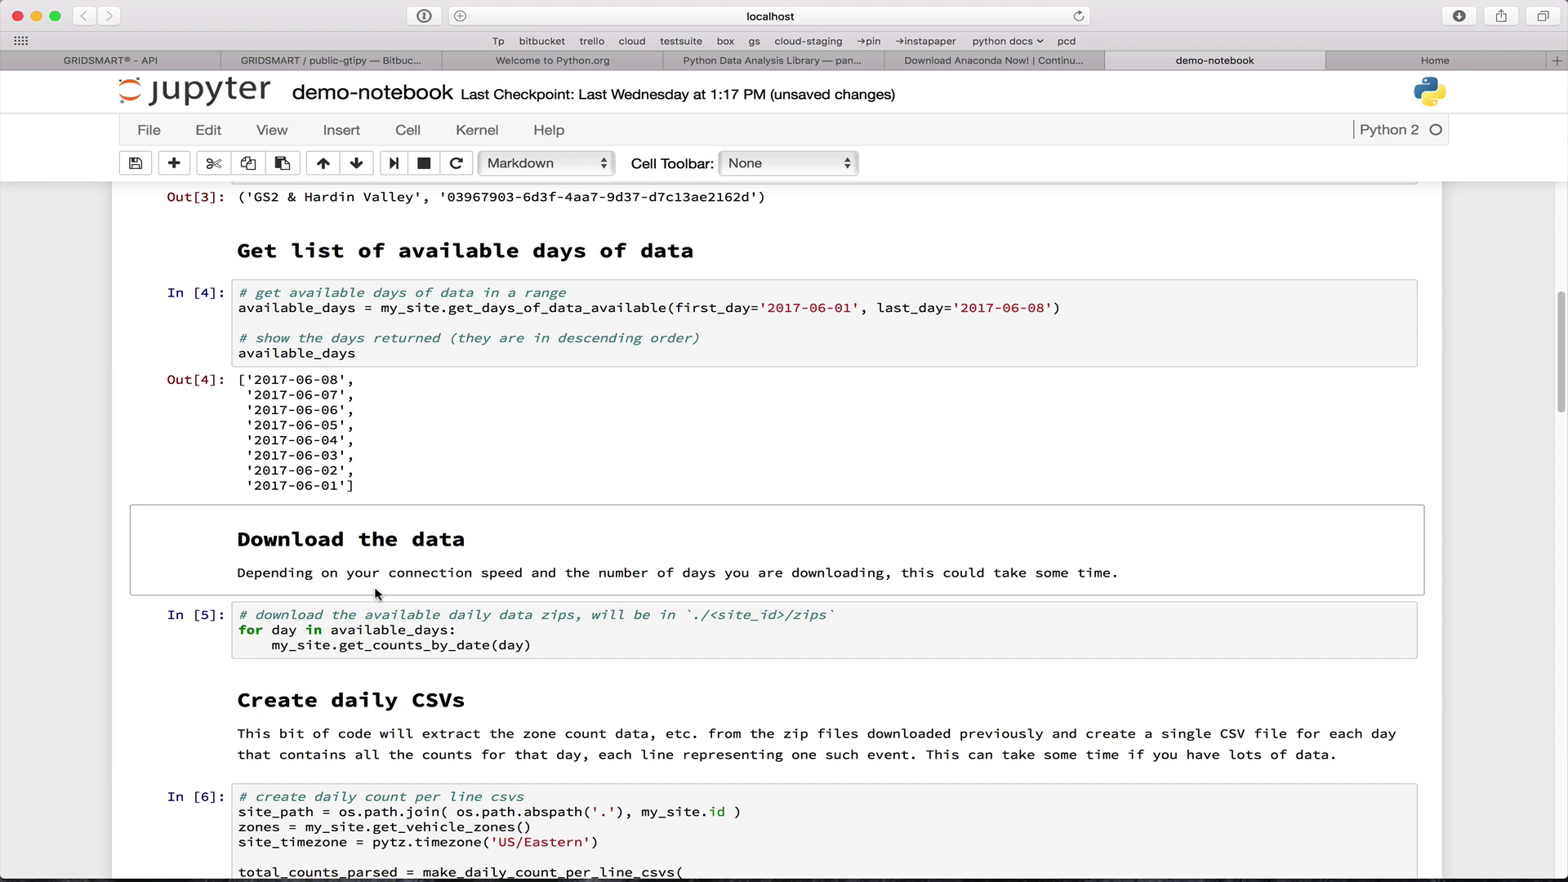
pyautogui.press('super+t')
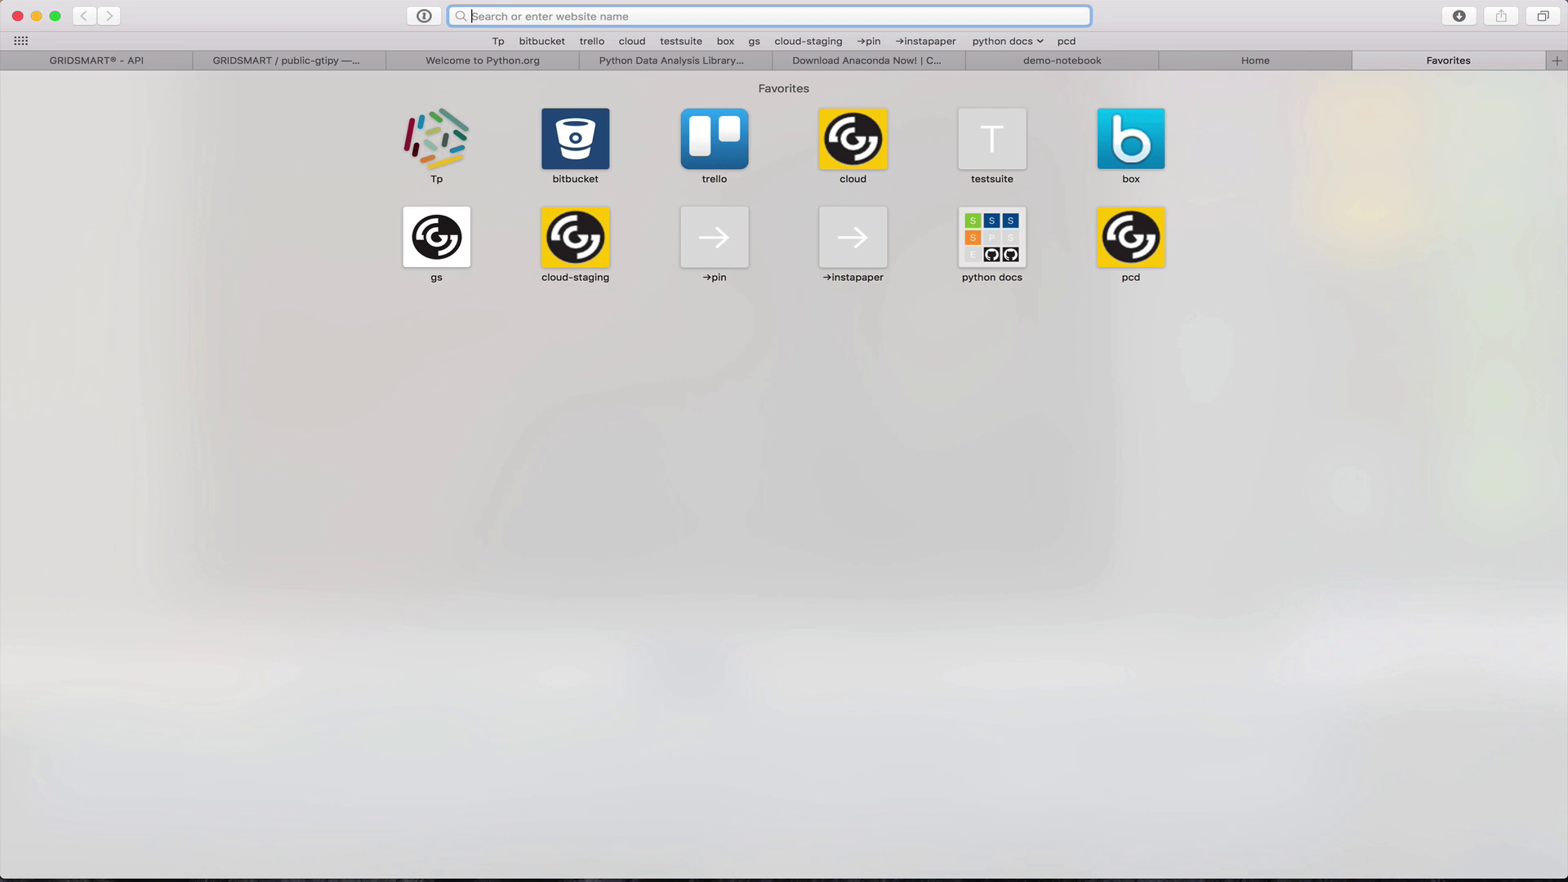
# - Paste the site's counts-by-date API address for 2017-06-08 into the new tab's address bar
pyautogui.write('192.168.1.83:8902/api/counts/bydate/2017-06-08')
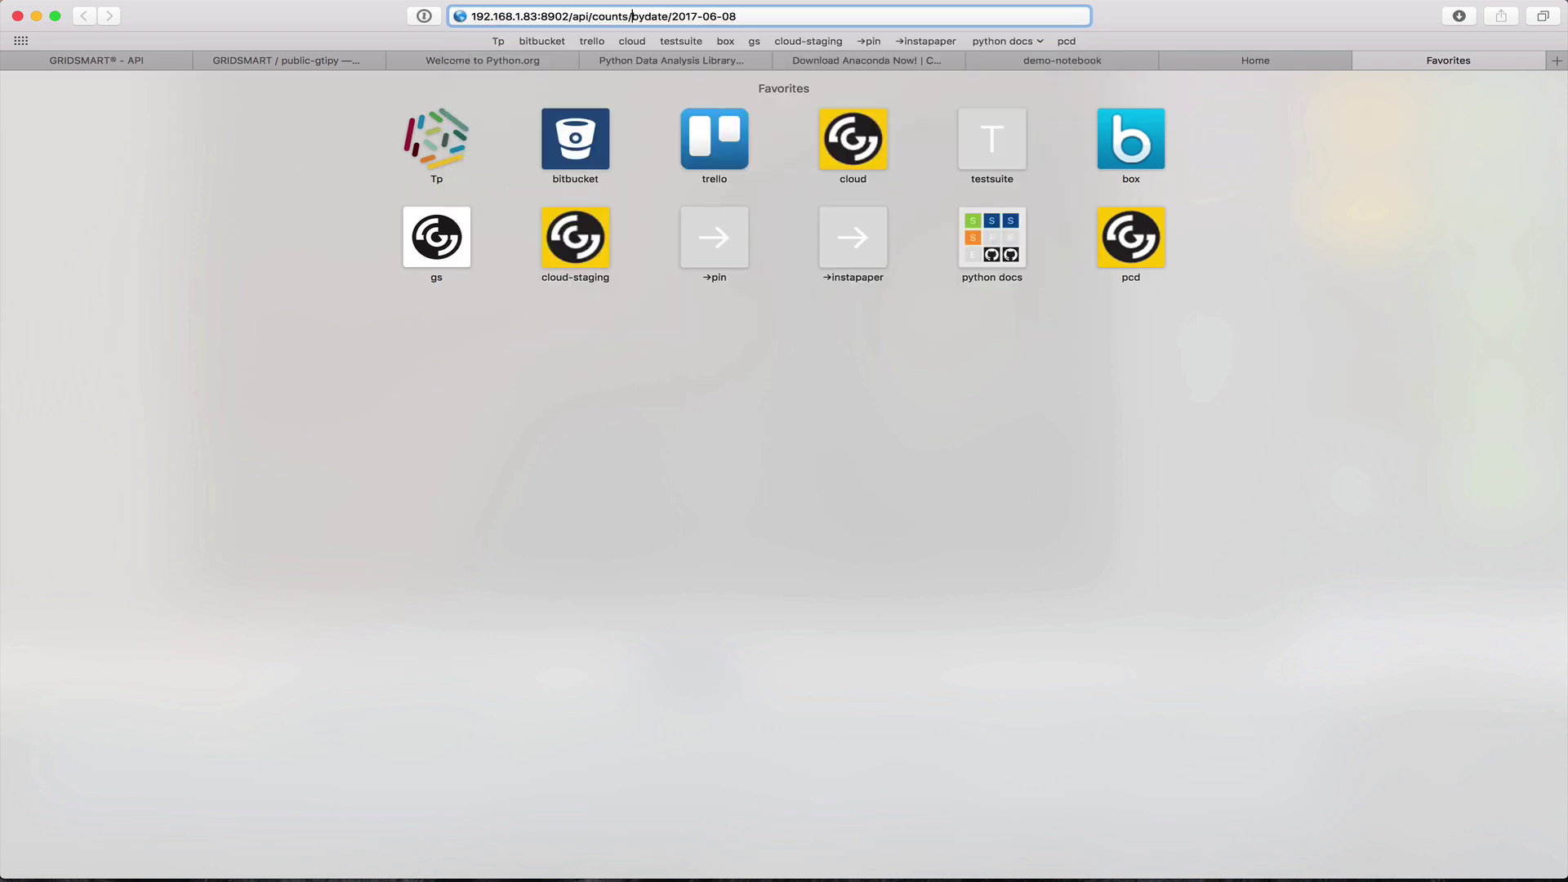
pyautogui.click(537, 16)
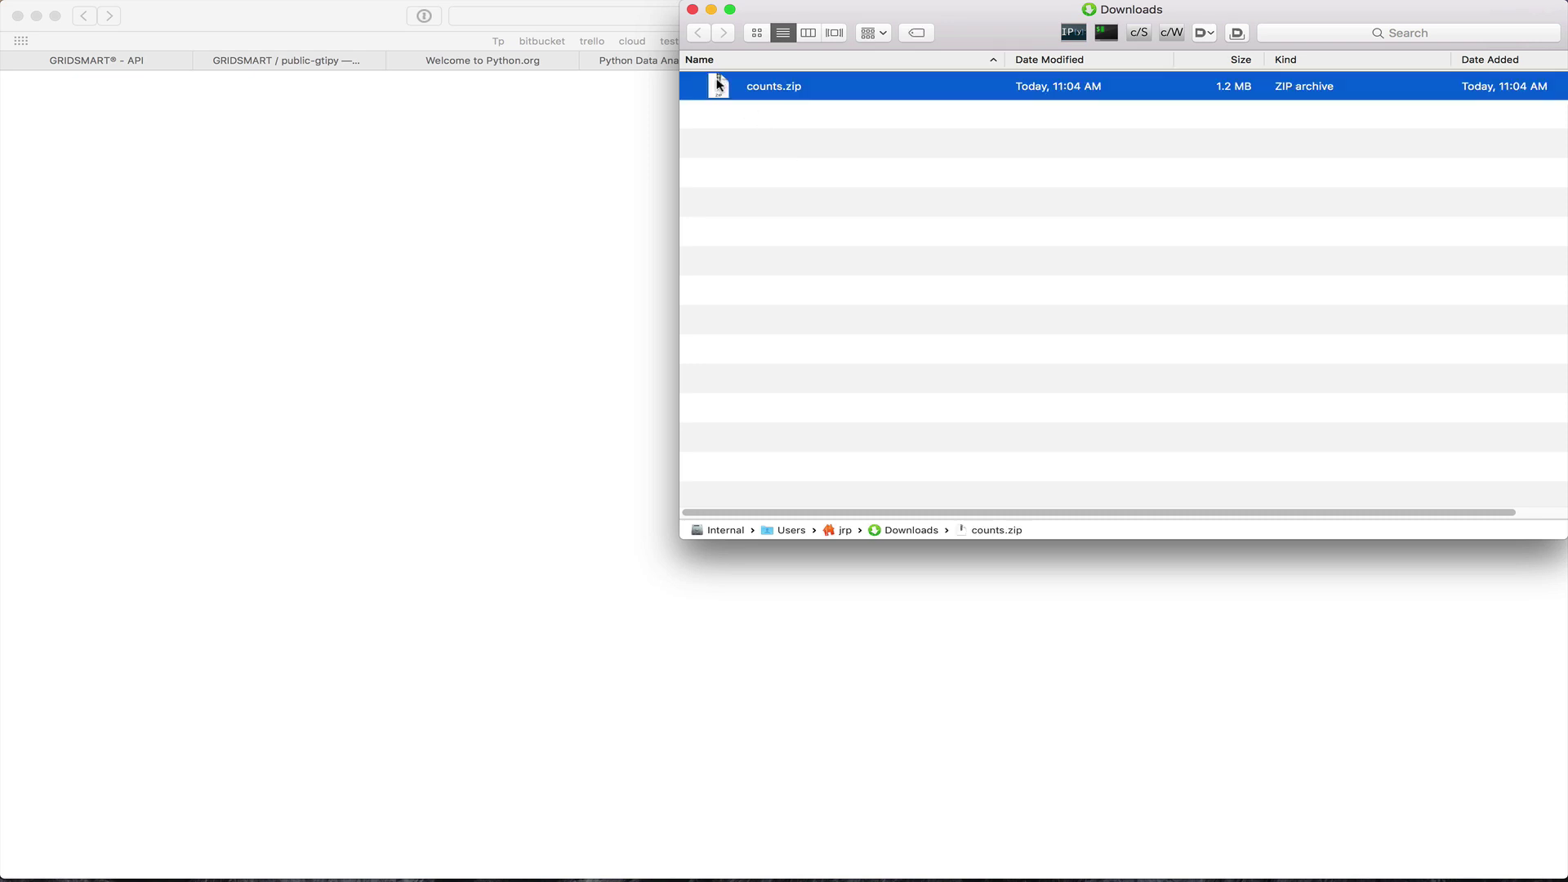
# - Unzip counts.zip and expand its arrivals, events, realtime and states folders
pyautogui.doubleClick(719, 84)
pyautogui.press('Right')
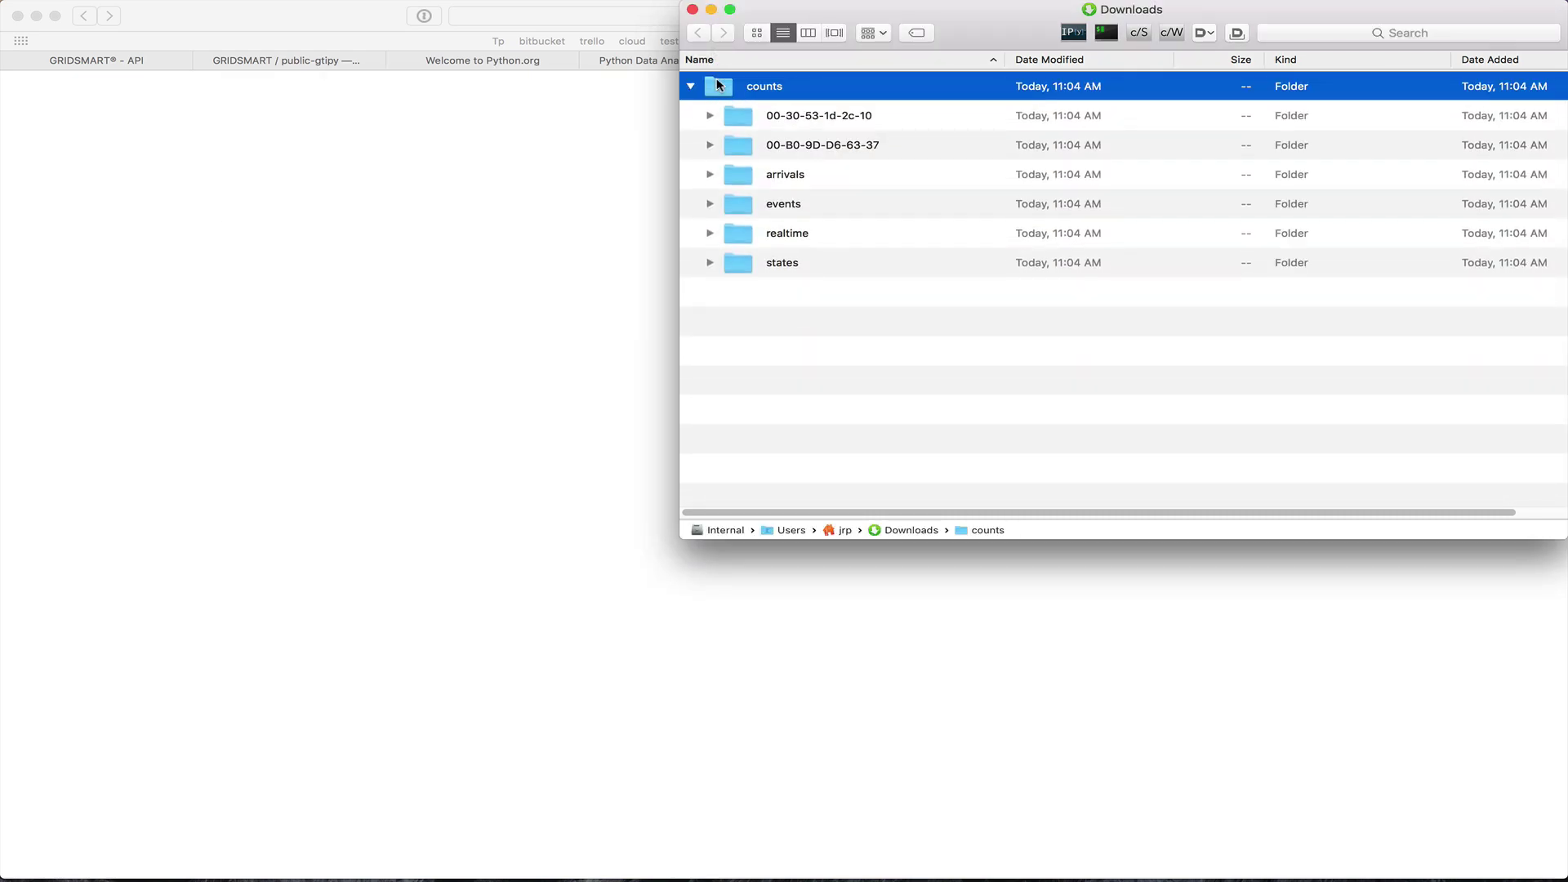
pyautogui.press('Down')
pyautogui.press('Down')
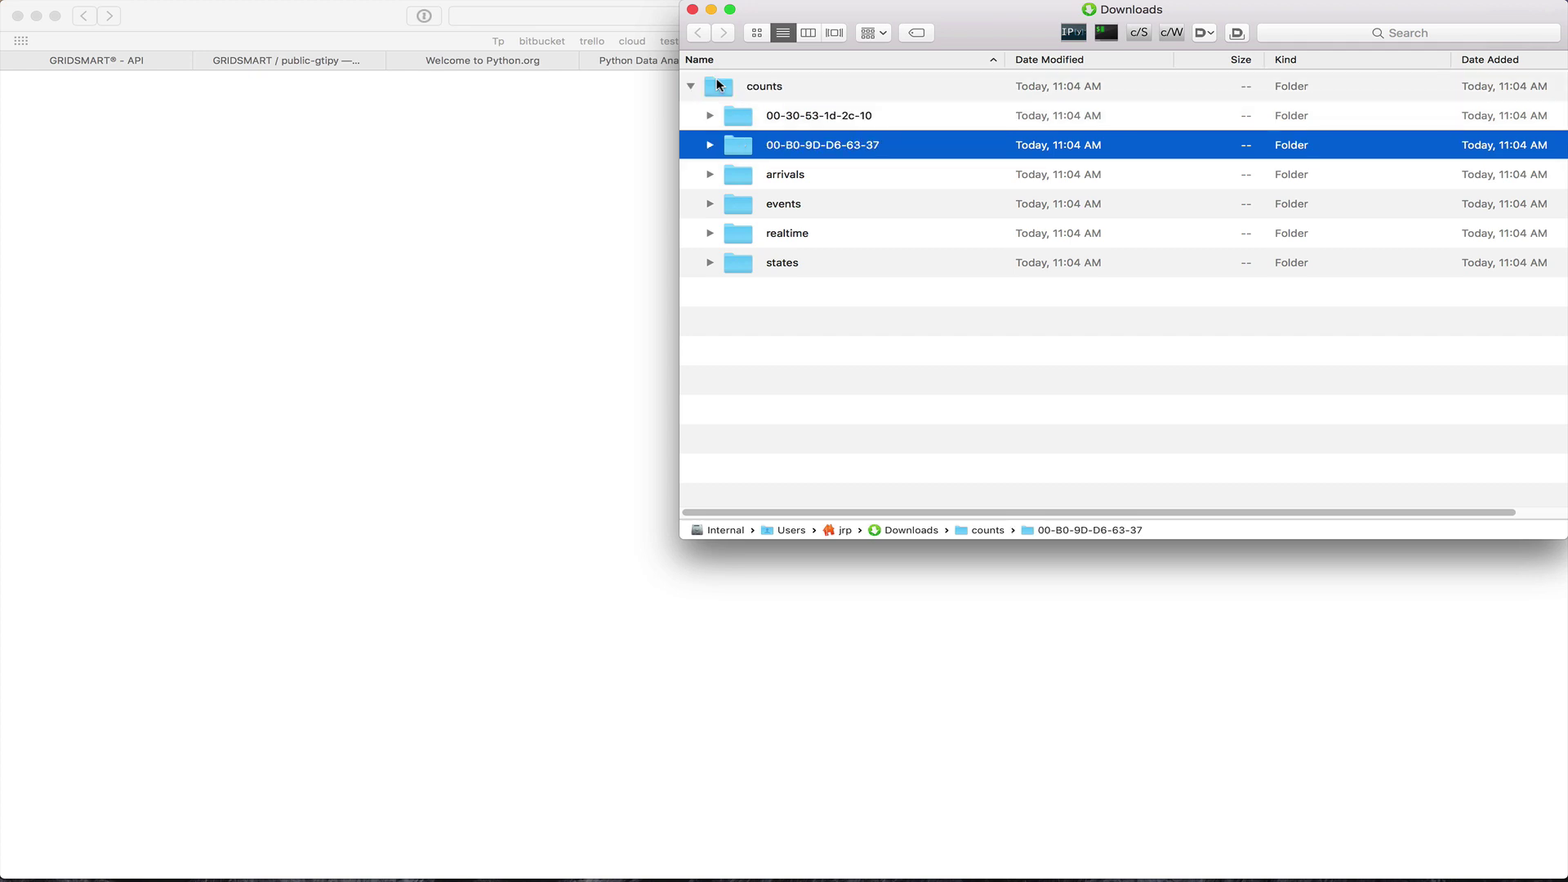
pyautogui.press('Down')
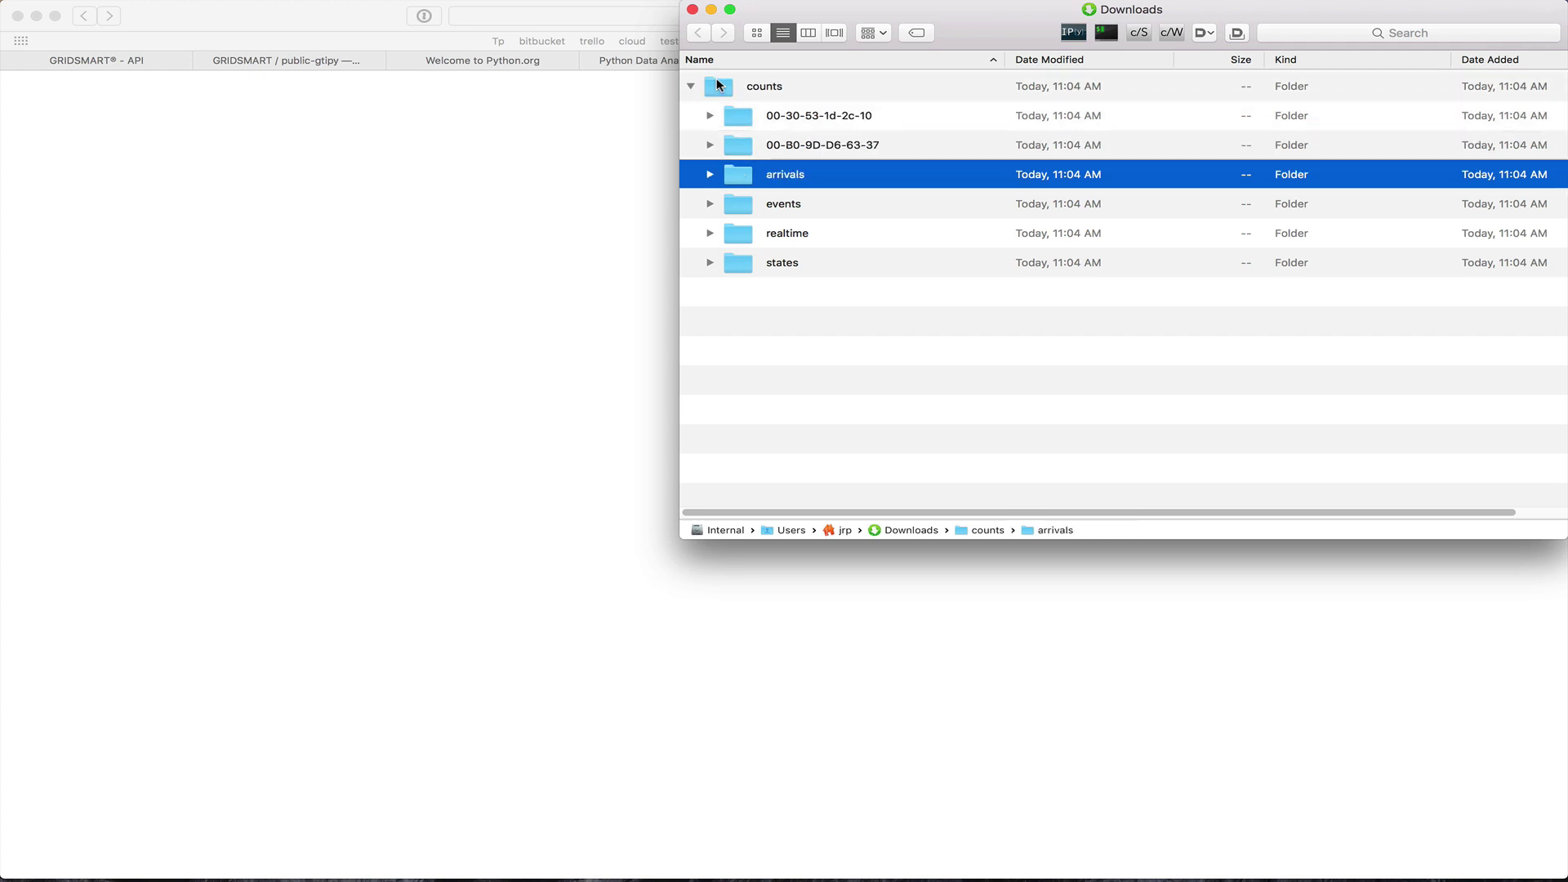
pyautogui.press('Down')
pyautogui.press('Right')
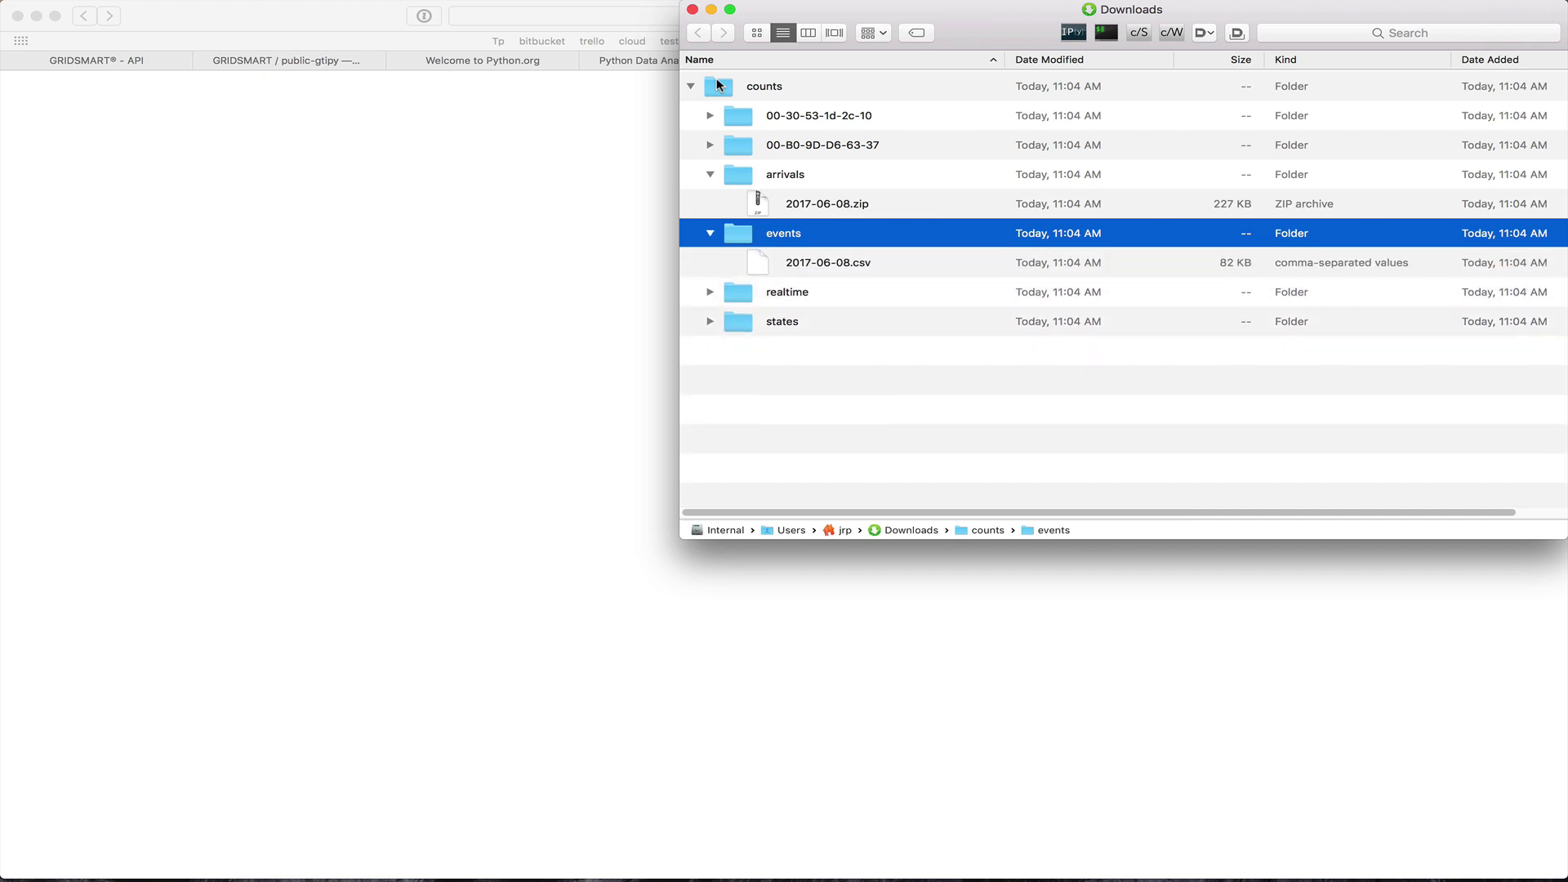
pyautogui.press('Down')
pyautogui.press('Right')
pyautogui.press('Down')
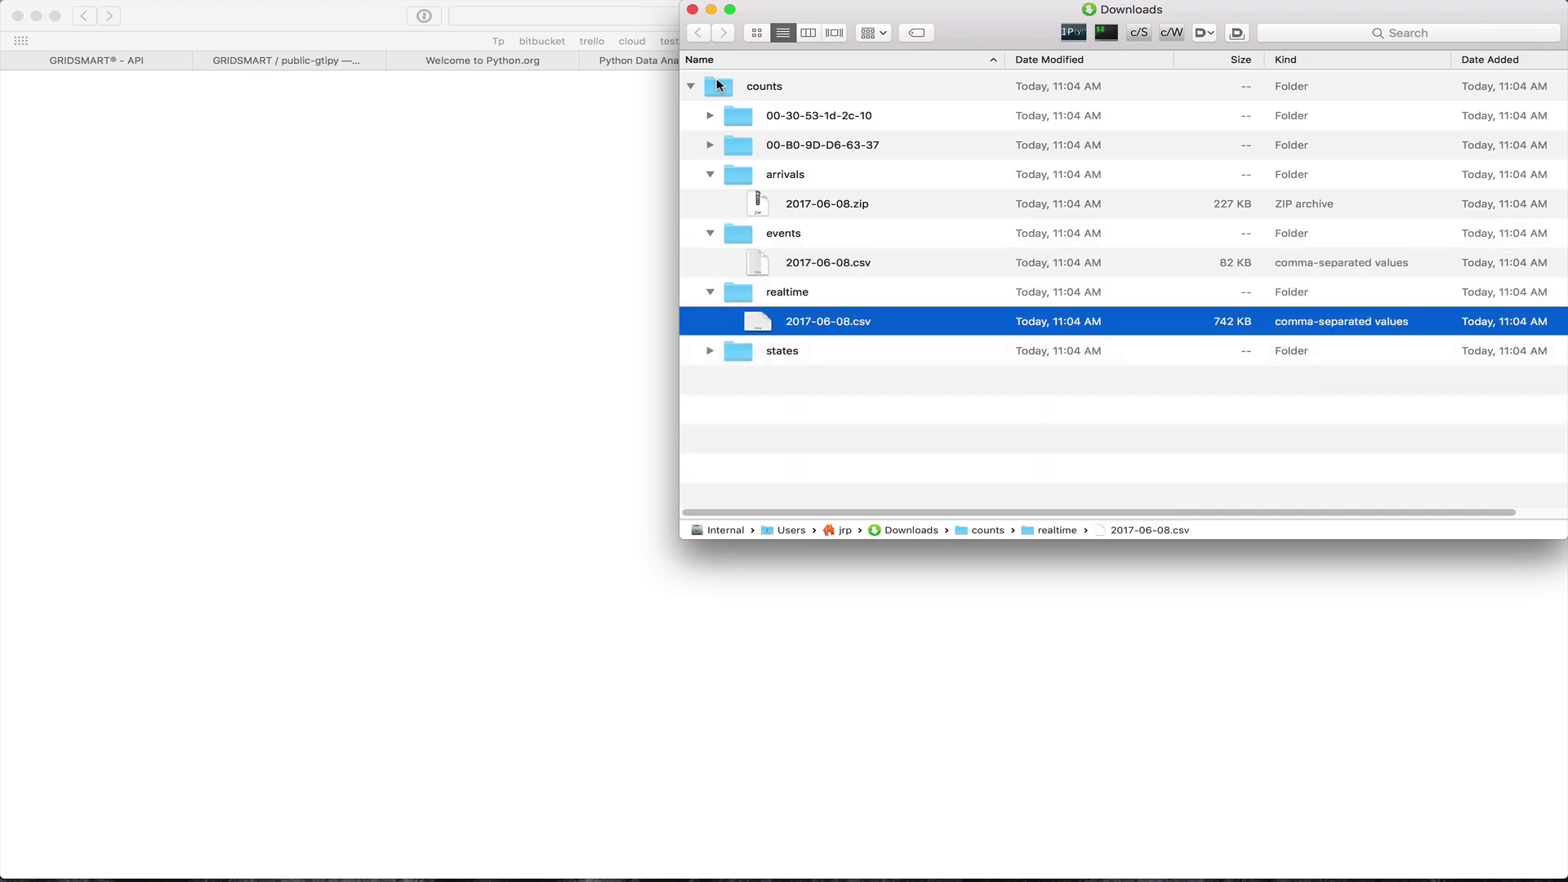
pyautogui.press('Down')
pyautogui.press('Right')
# - Expand 00-B0-9D-D6-63-37, extract its 2017-06-08.zip, and select the first count CSV
pyautogui.press('Up')
pyautogui.press('Up')
pyautogui.press('Up')
pyautogui.press('Up')
pyautogui.press('Up')
pyautogui.press('Up')
pyautogui.press('Up')
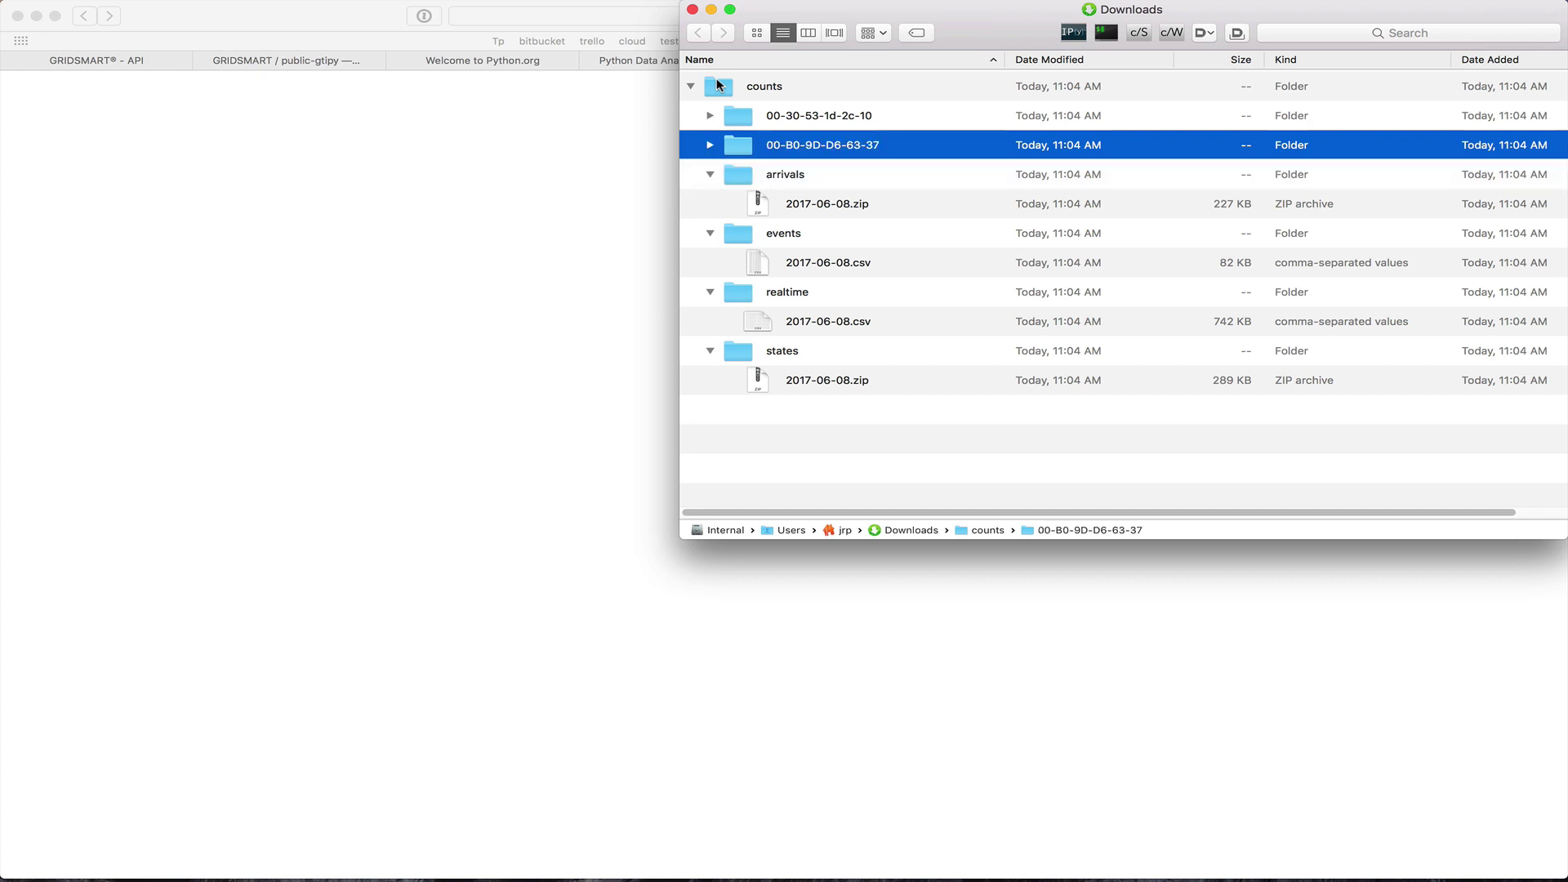
pyautogui.press('Right')
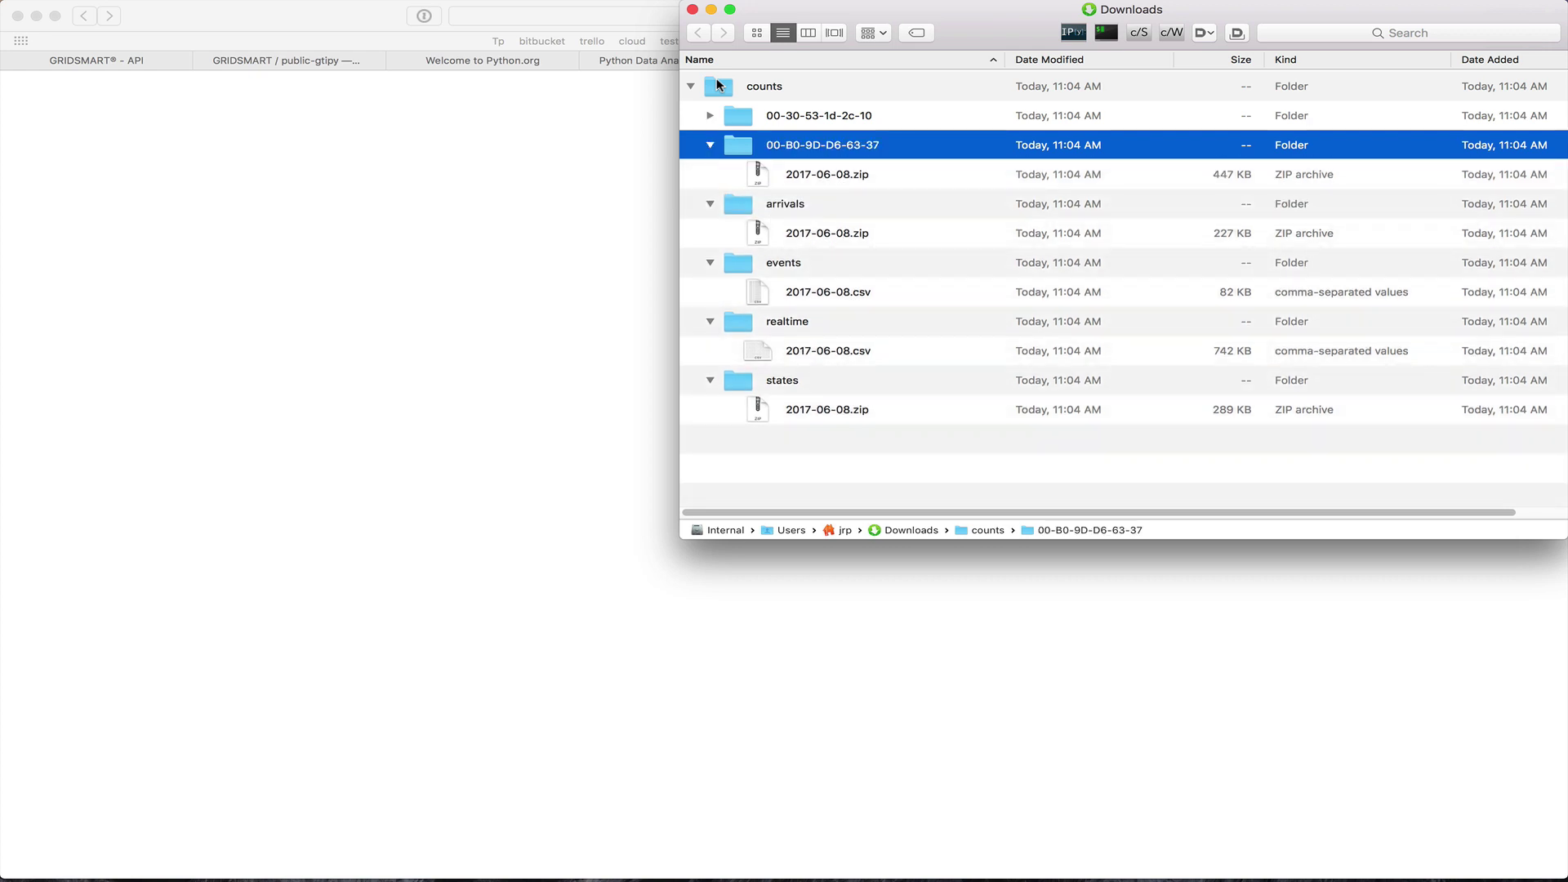
pyautogui.press('Down')
pyautogui.press('super+Down')
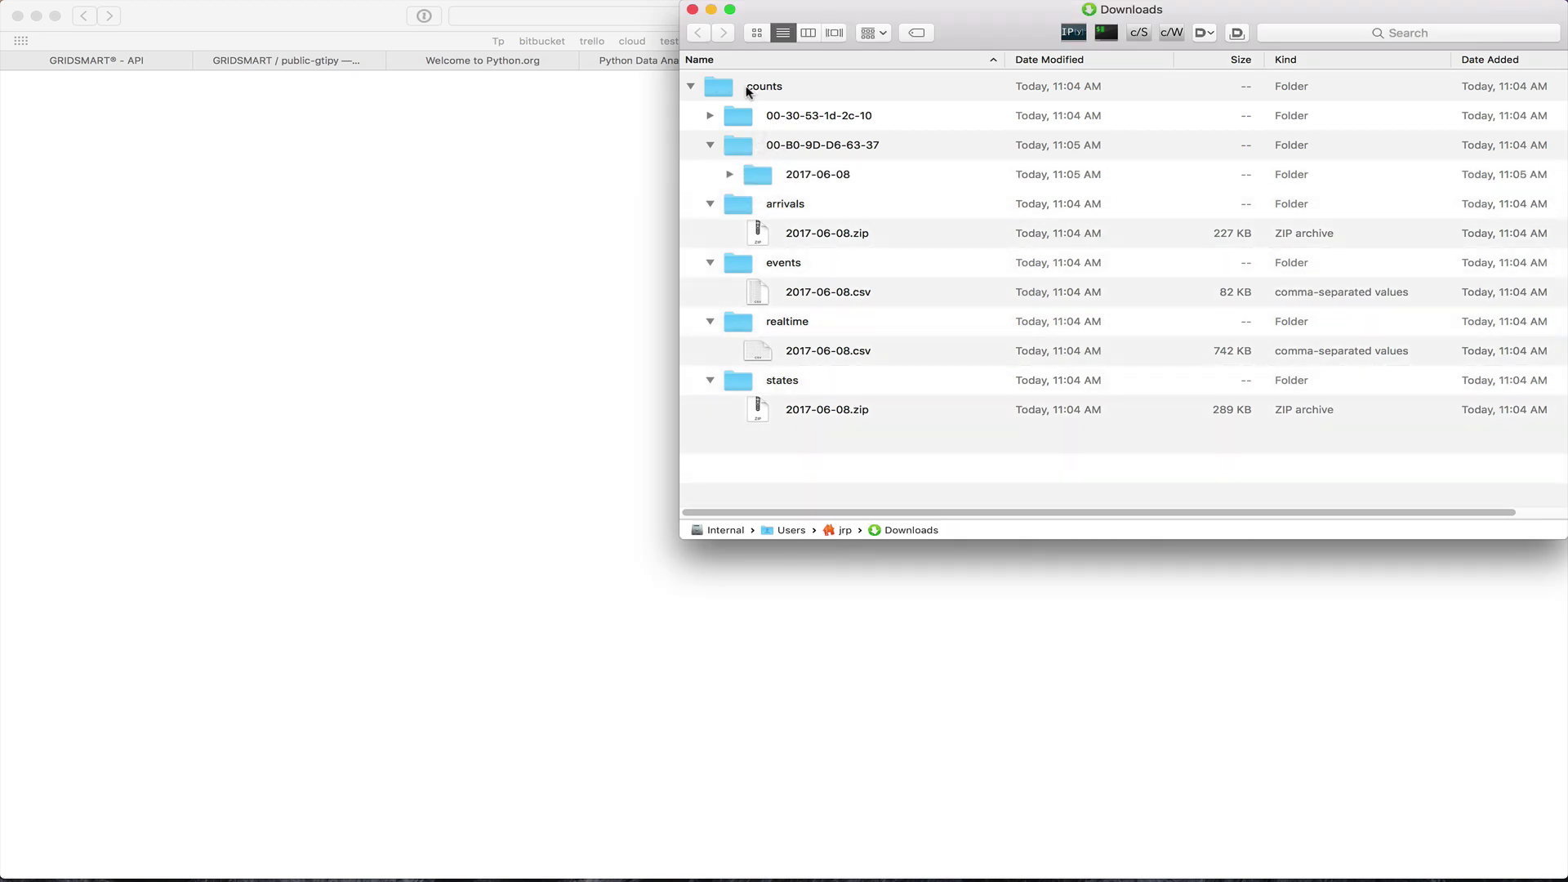
pyautogui.click(730, 171)
pyautogui.click(769, 202)
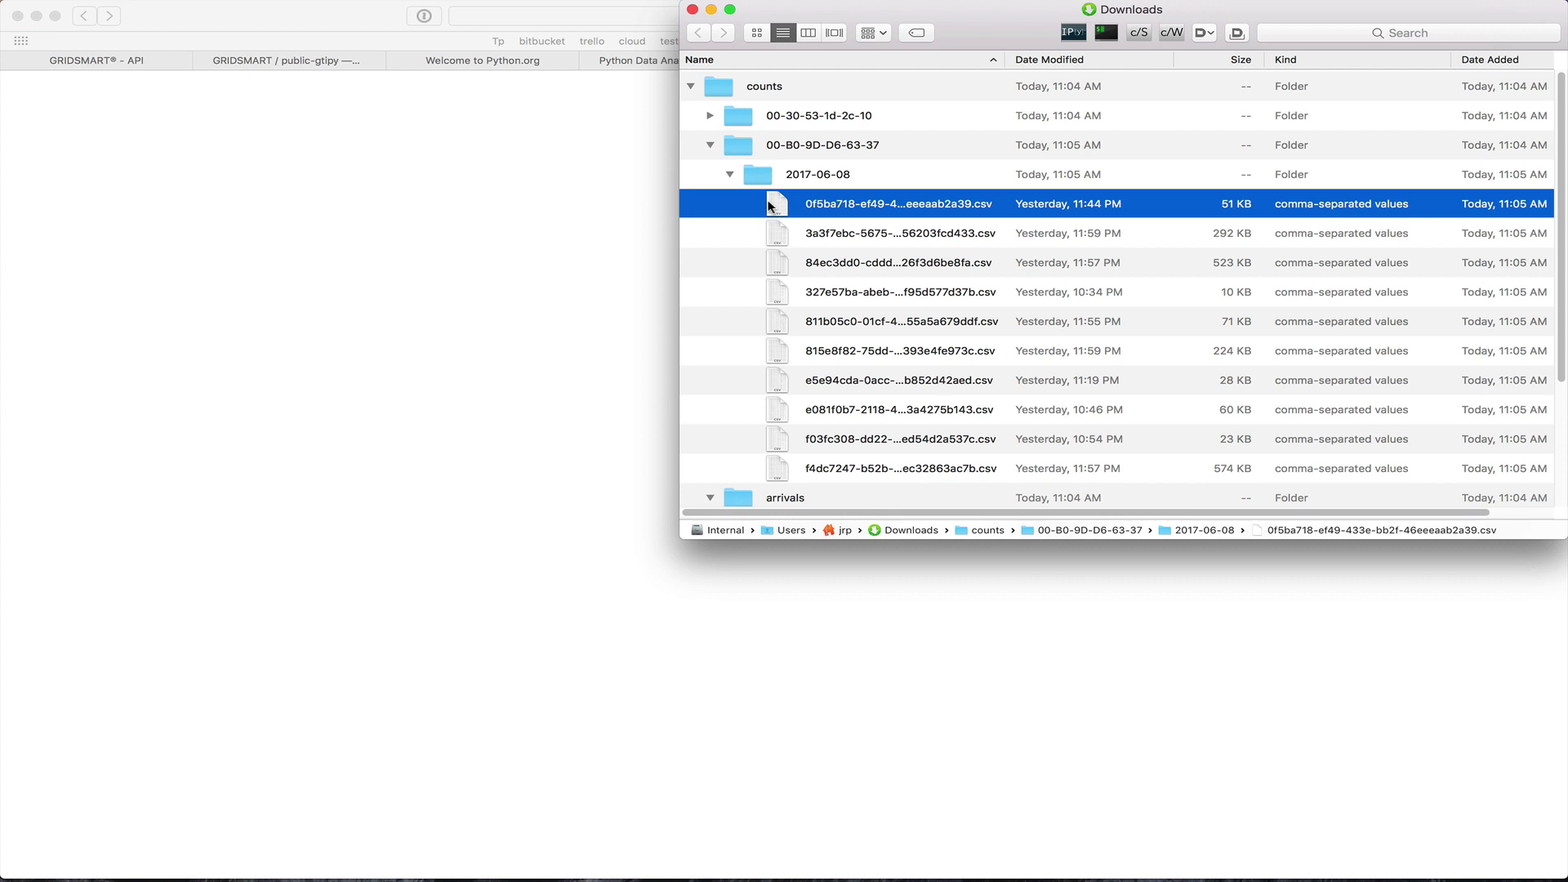
# - Quick Look the next 2017-06-08 count CSV, then collapse the 00-B0-9D-D6-63-37 folder
pyautogui.press('Down')
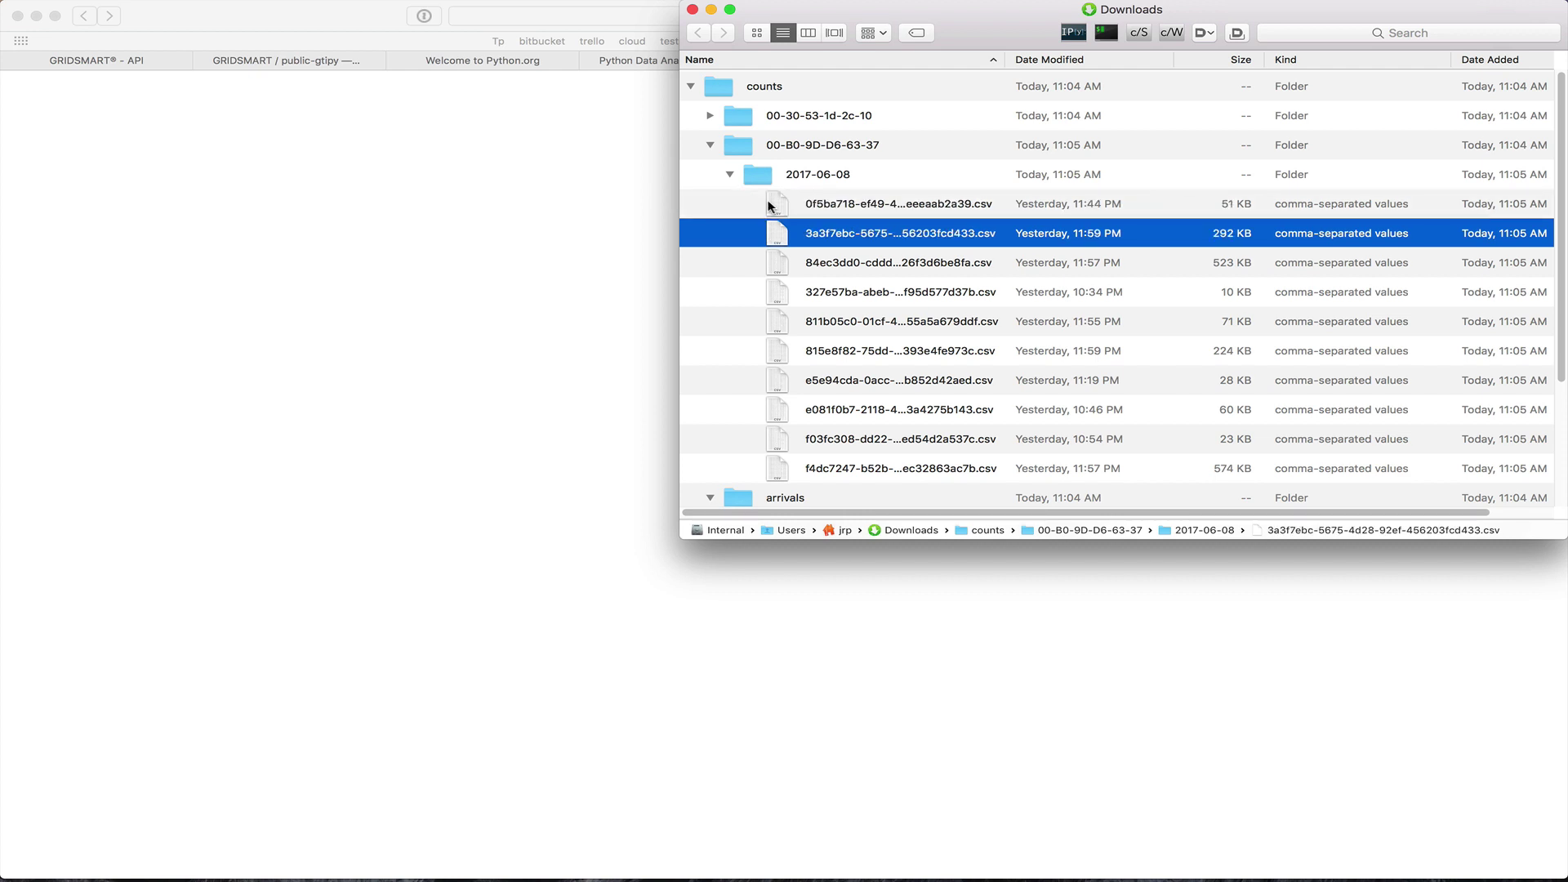
pyautogui.press('space')
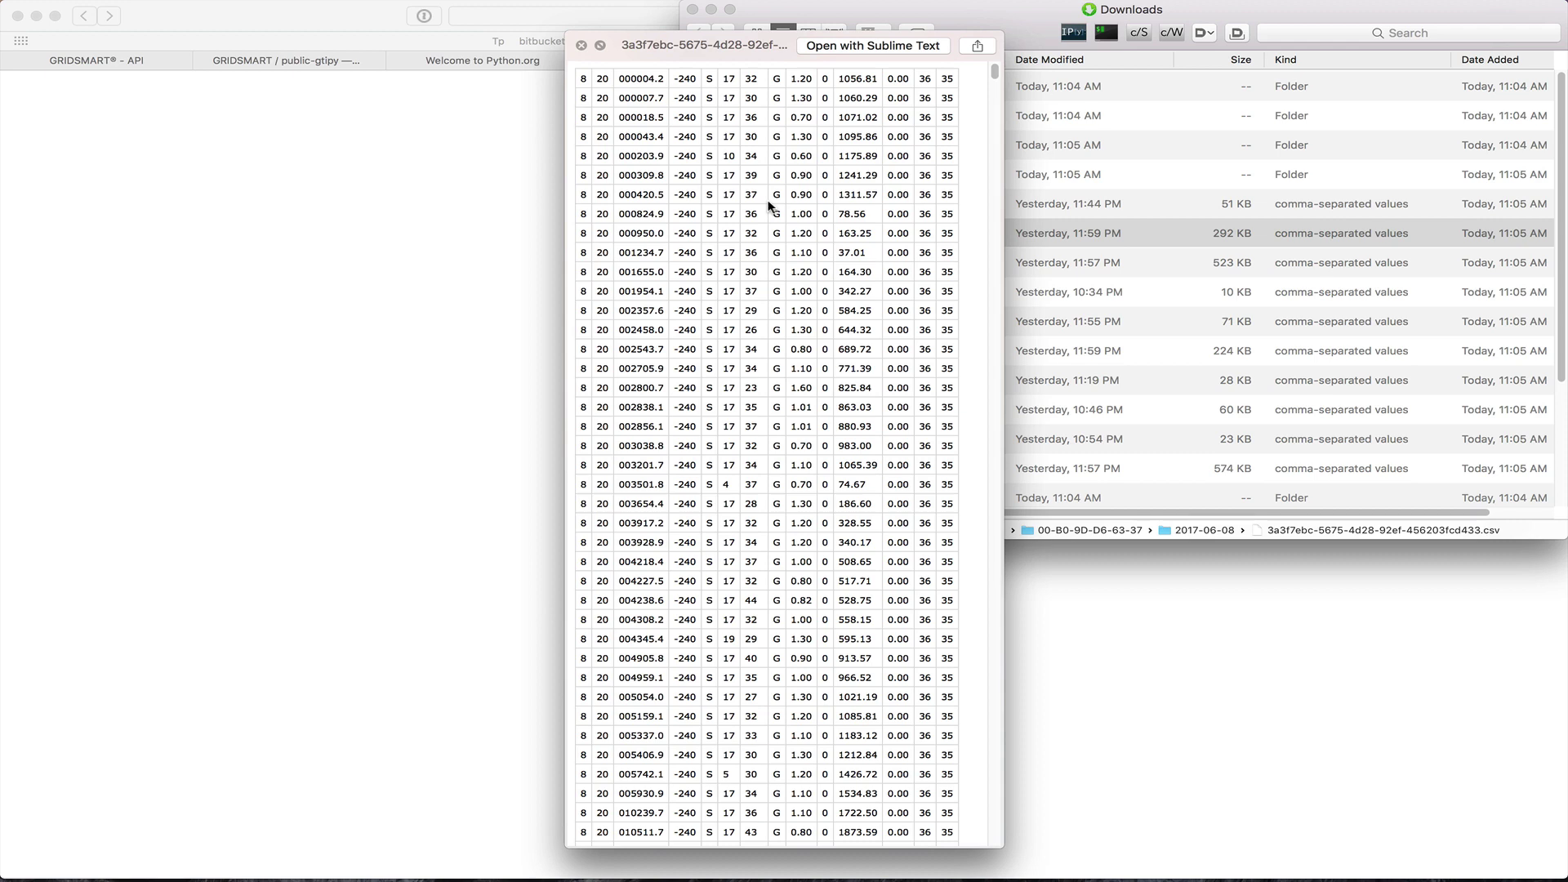
pyautogui.press('space')
pyautogui.click(710, 145)
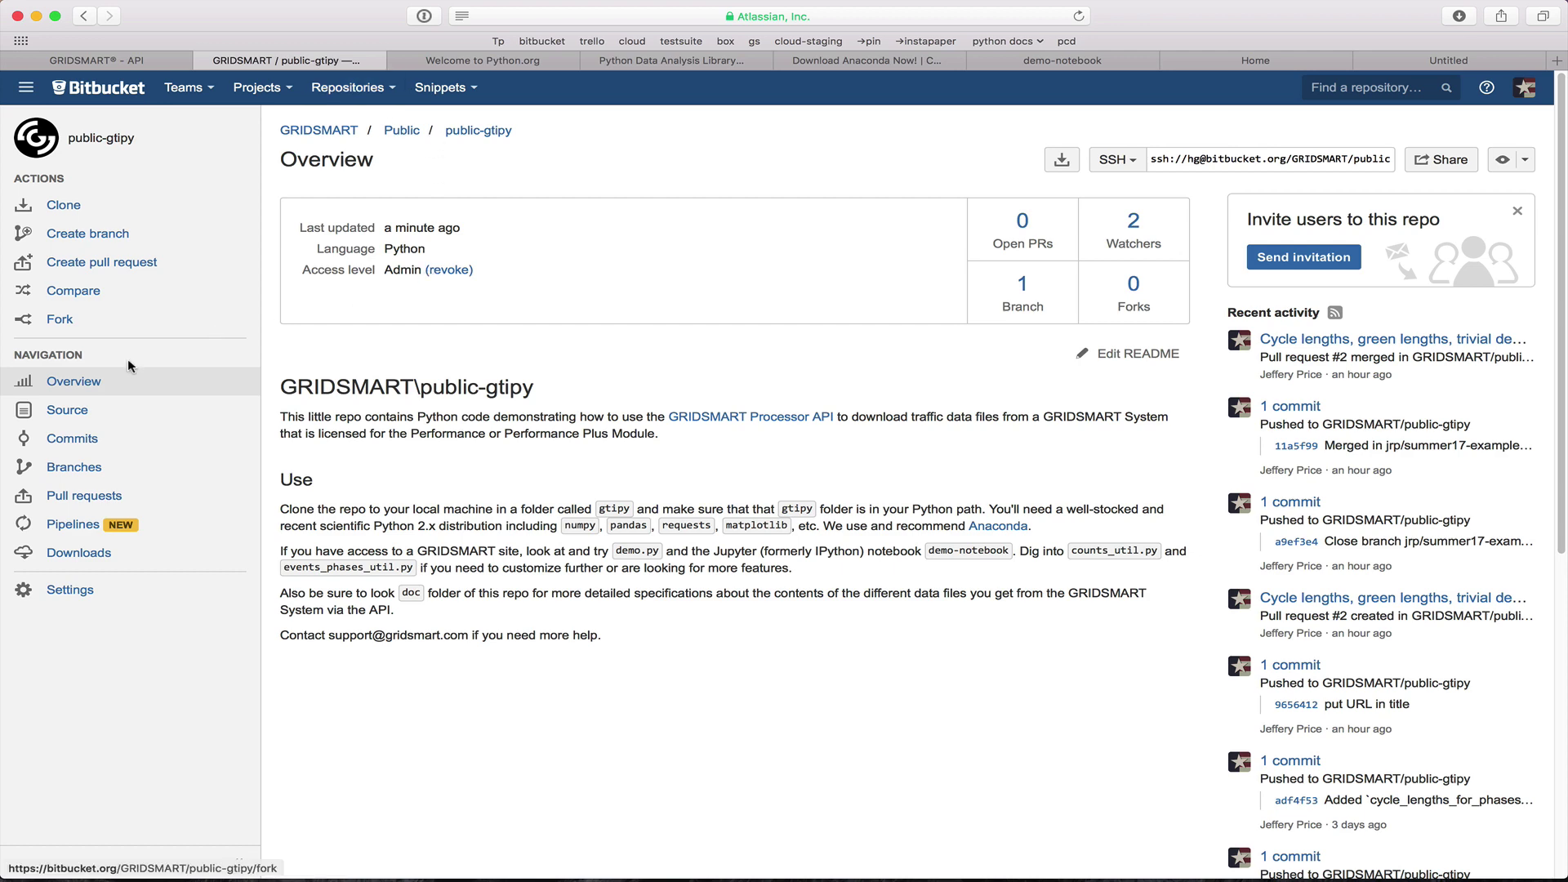
# - Browse the public-gtipy source to the doc folder and read arrivals.md
pyautogui.click(82, 413)
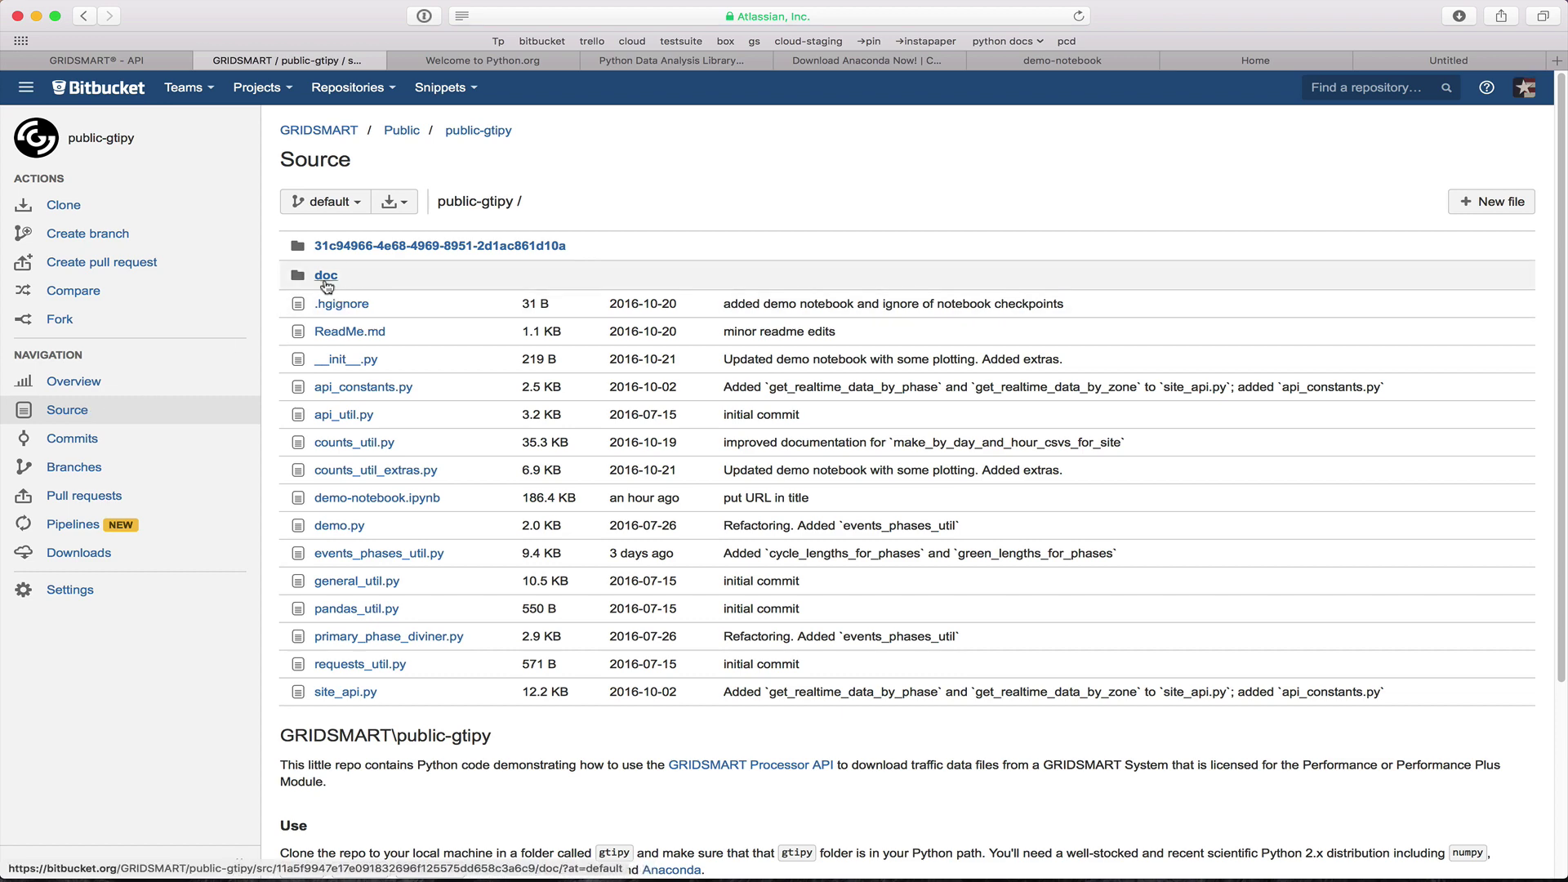
pyautogui.click(326, 277)
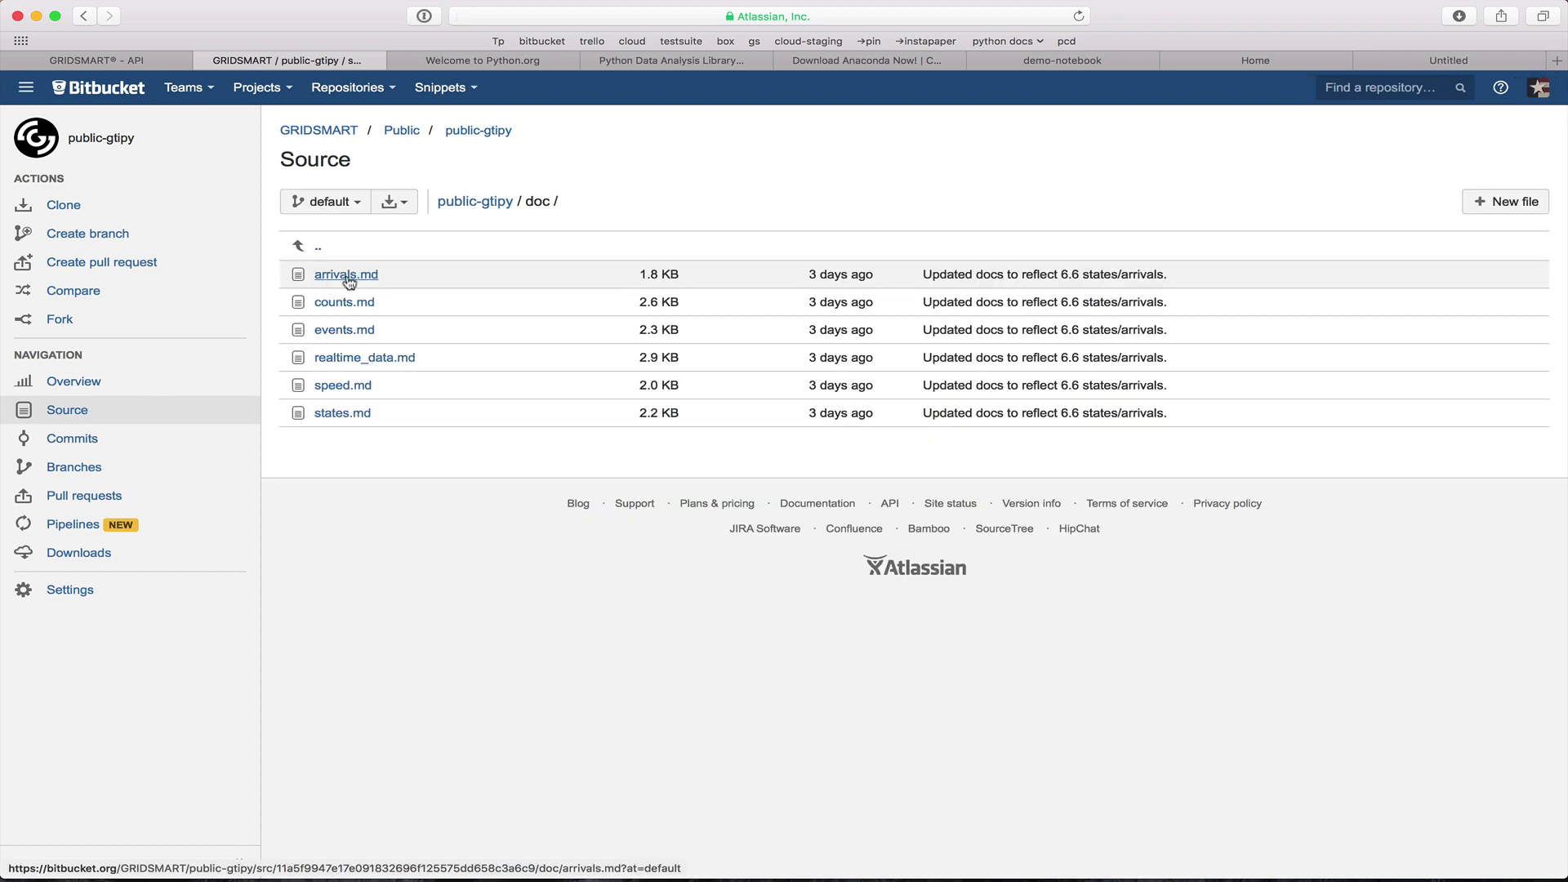
pyautogui.click(347, 275)
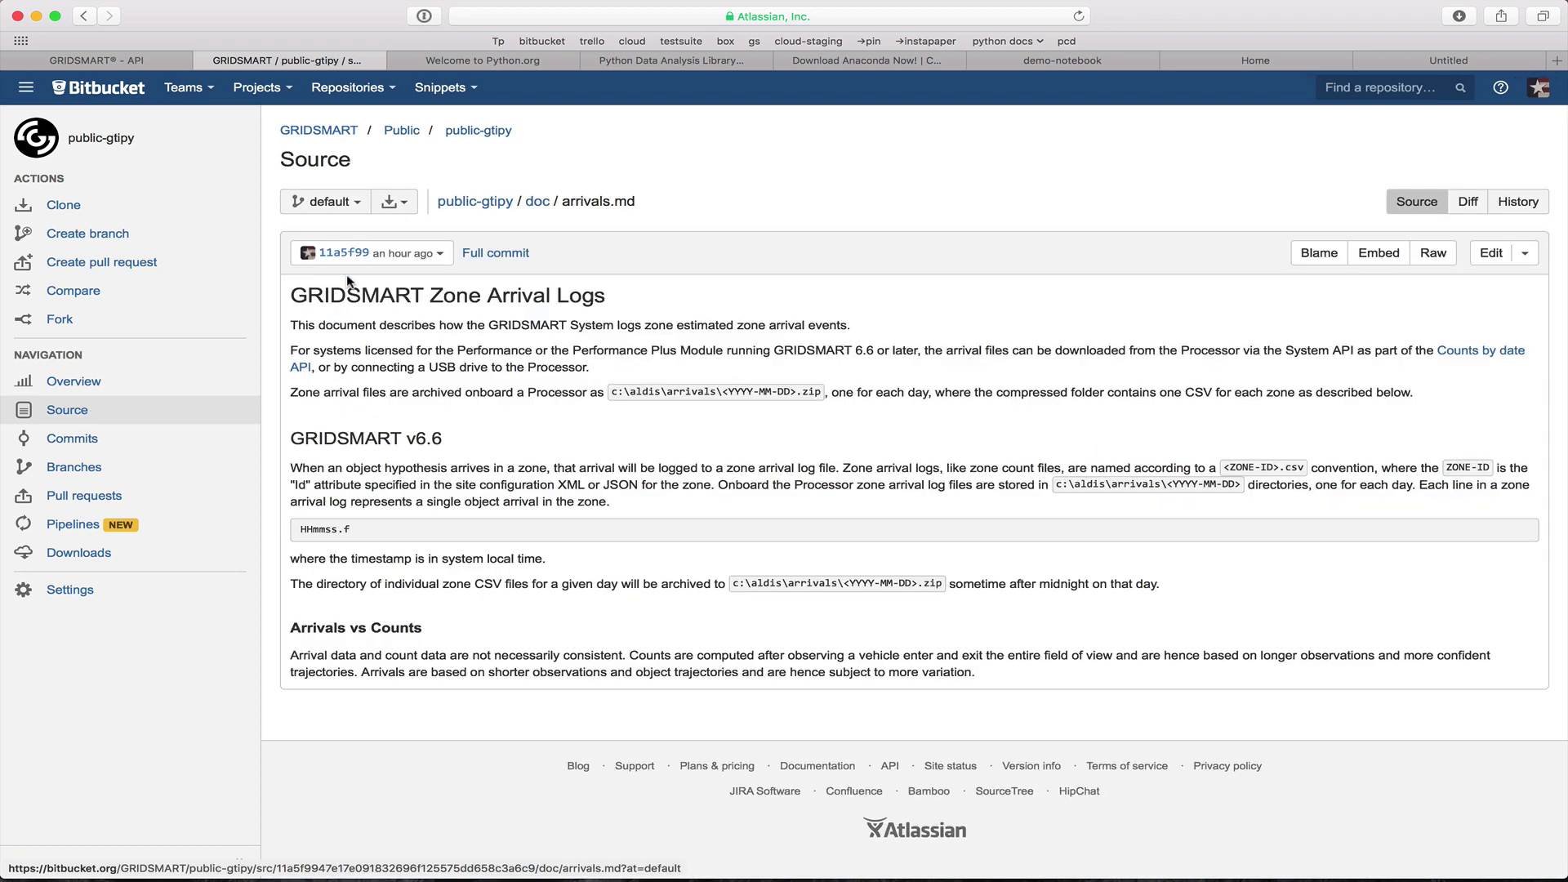
pyautogui.click(537, 203)
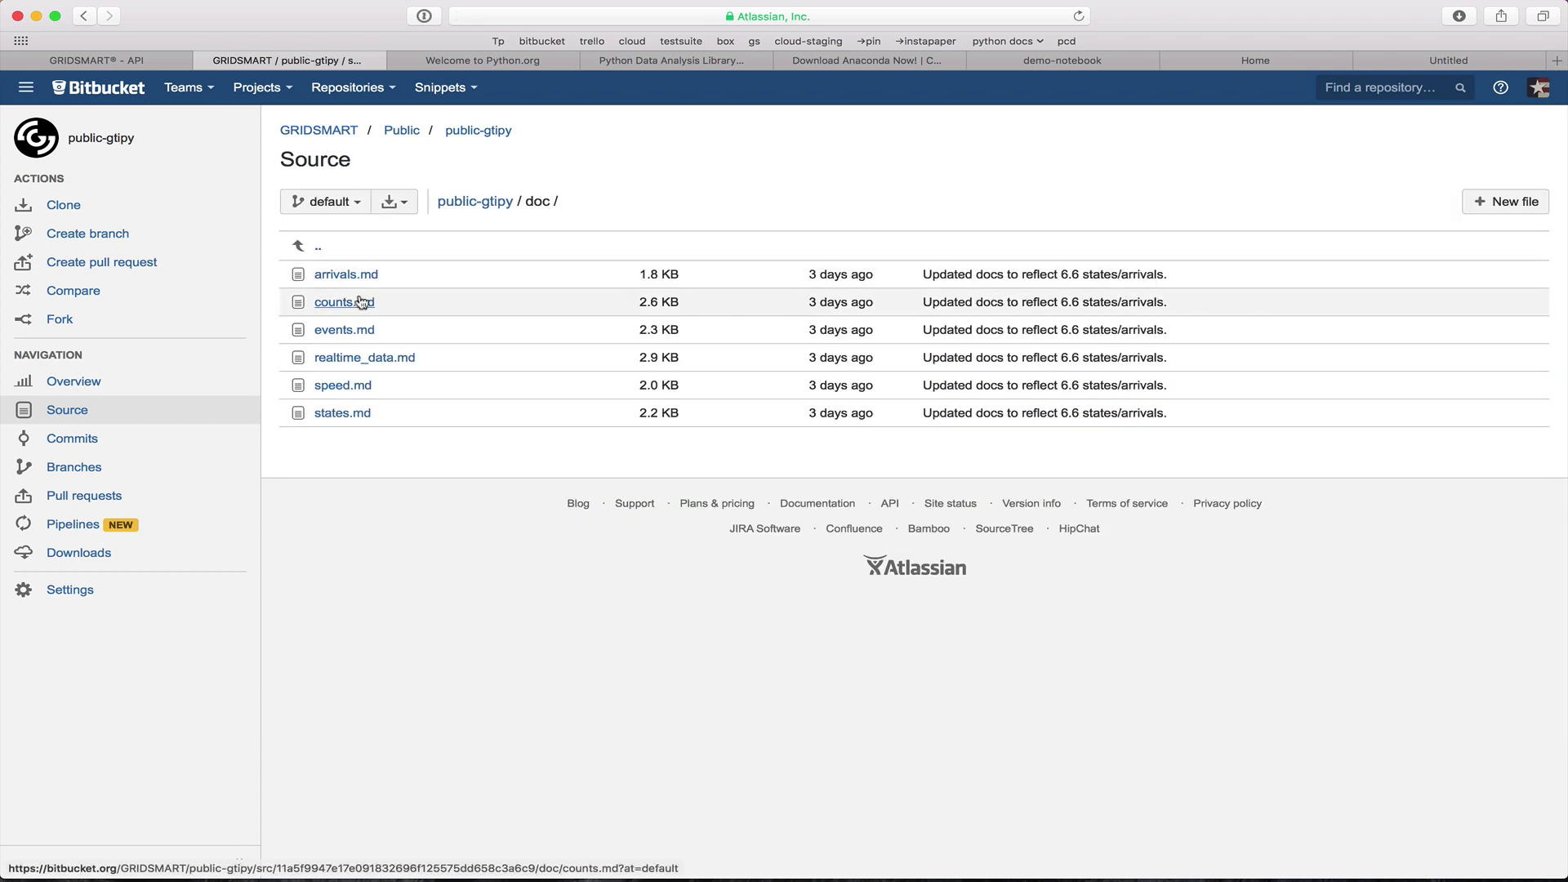
# - Read events.md and return to the doc folder's list of Markdown files
pyautogui.click(357, 330)
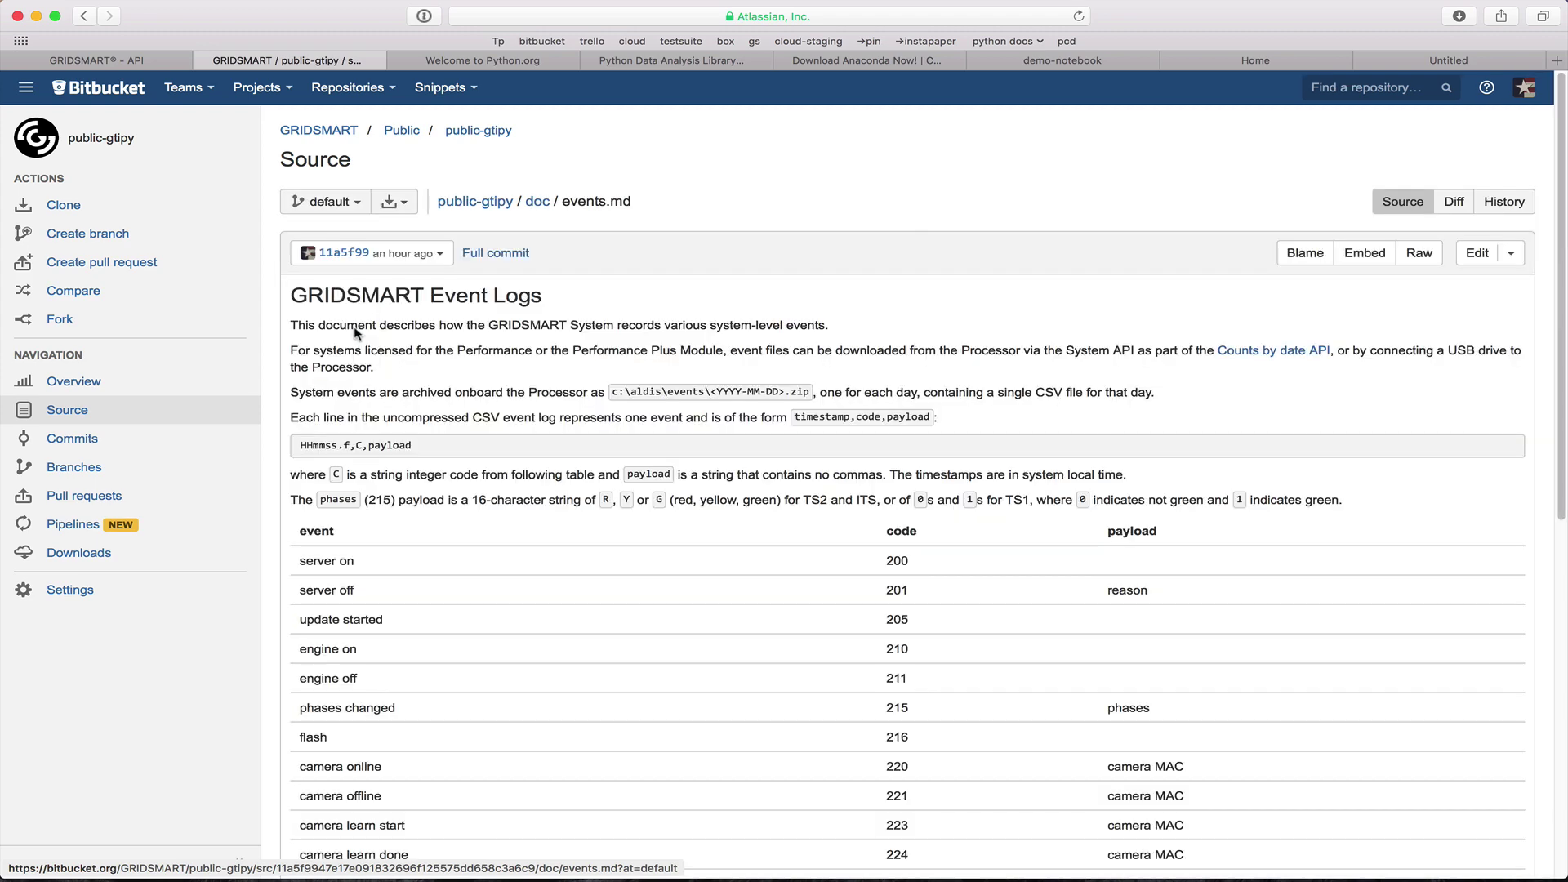
pyautogui.scroll(-5, 444, 581)
pyautogui.scroll(5, 444, 581)
pyautogui.click(539, 202)
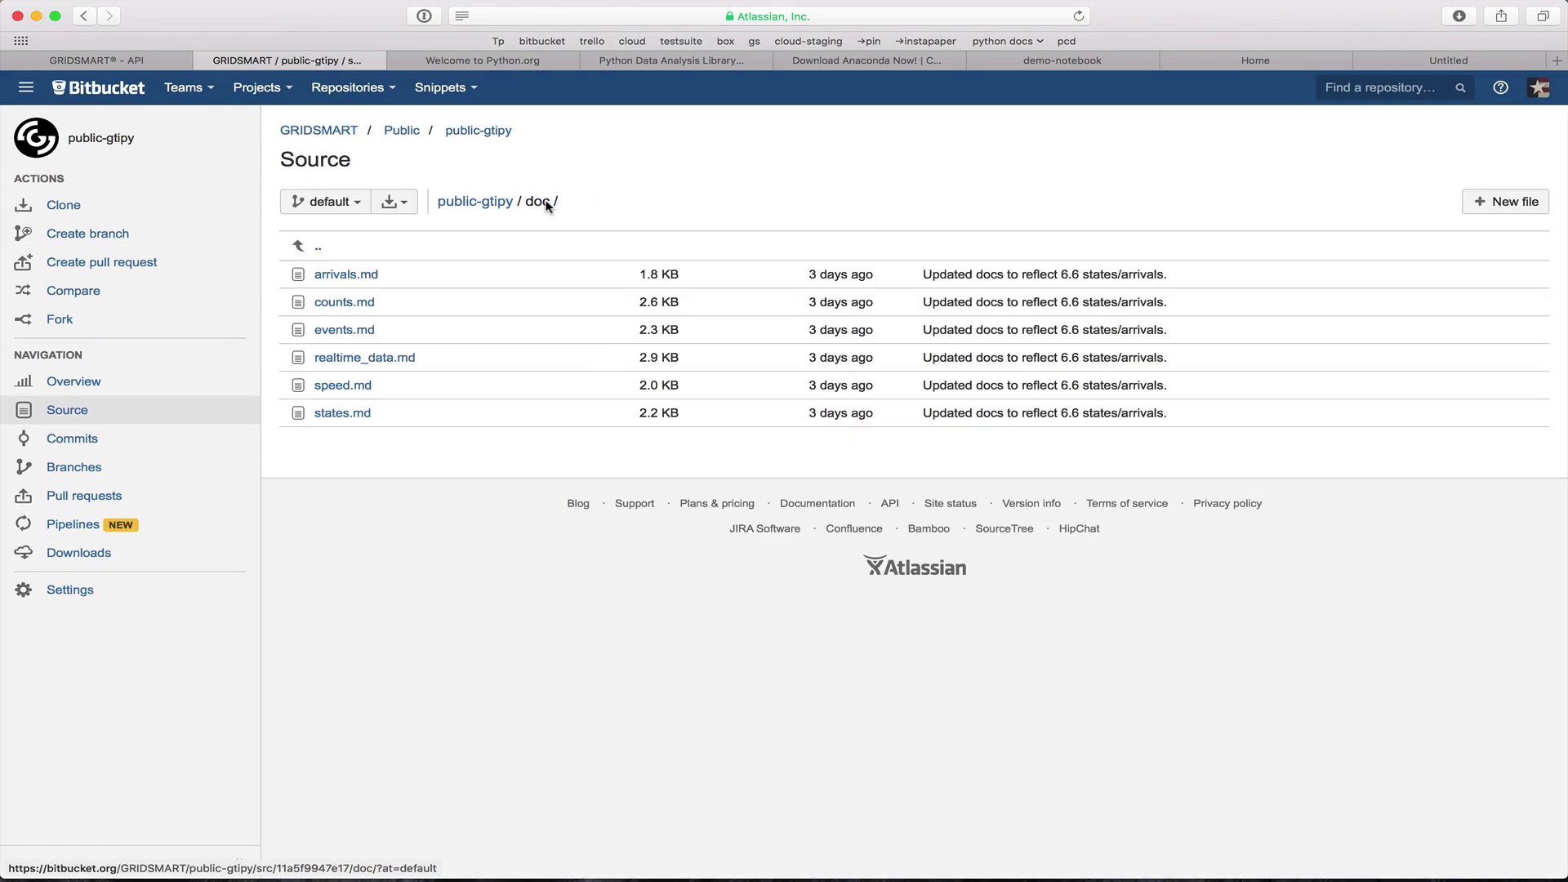
# - Bring up the demo-notebook and scroll through its download and daily CSV cells
pyautogui.click(1060, 61)
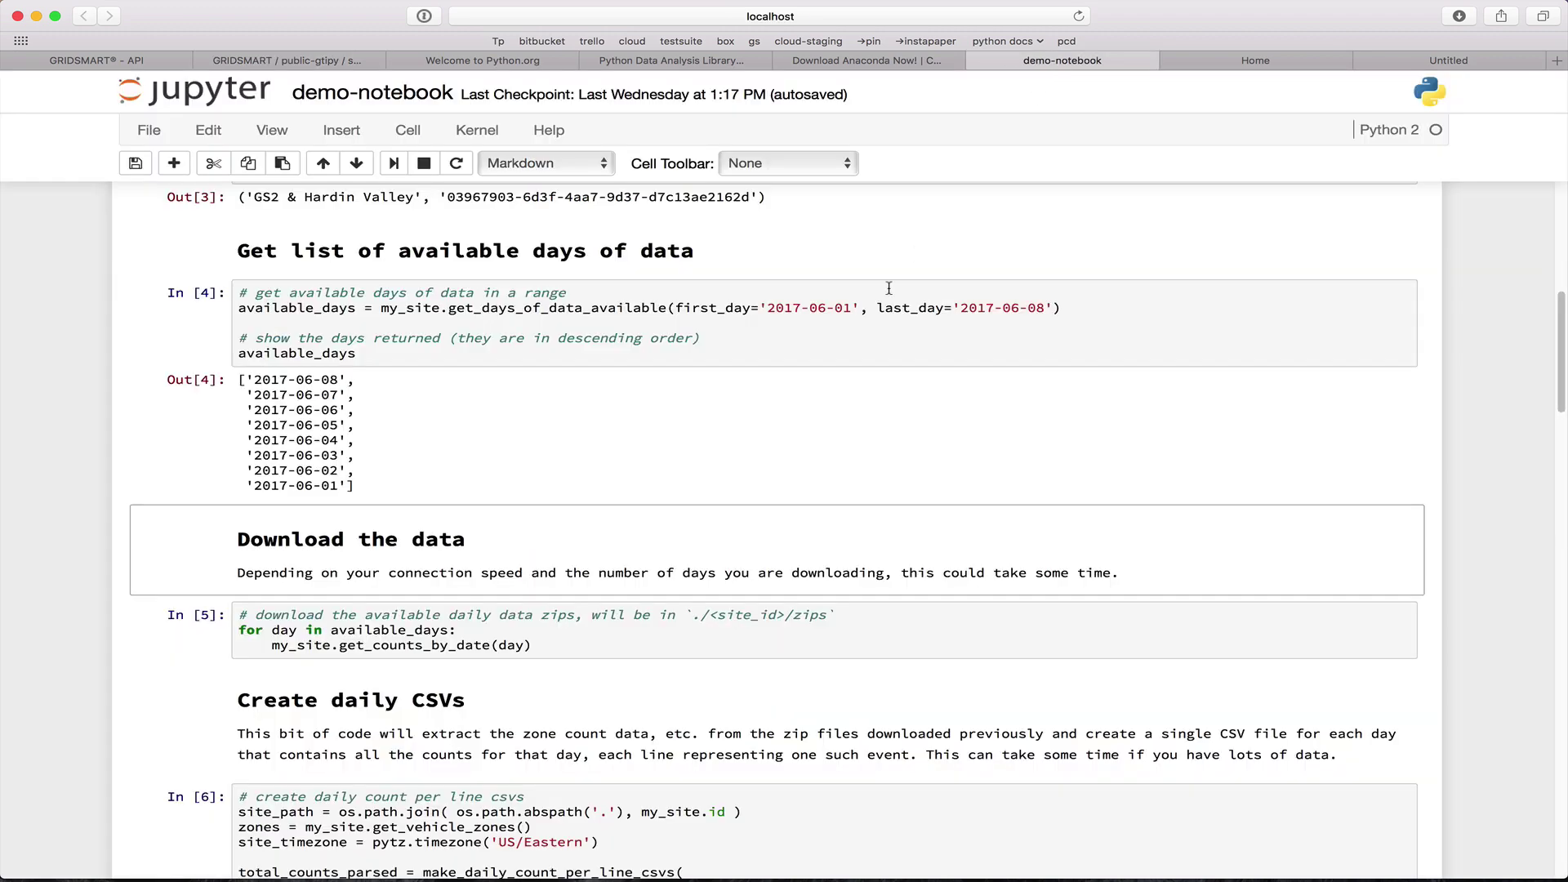
pyautogui.scroll(-5, 889, 287)
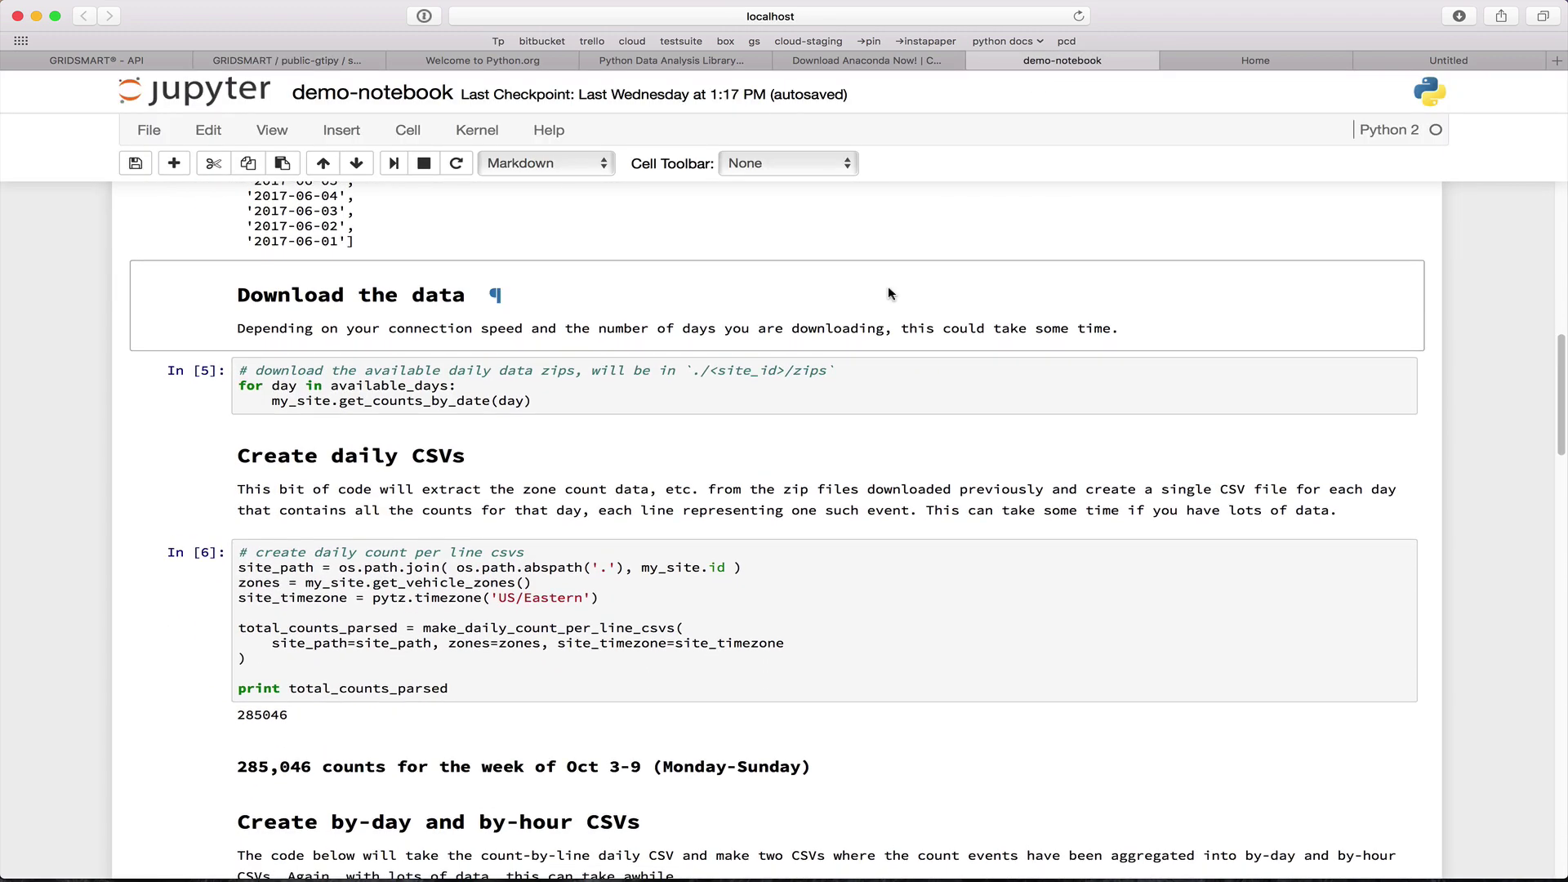
pyautogui.scroll(-1, 888, 287)
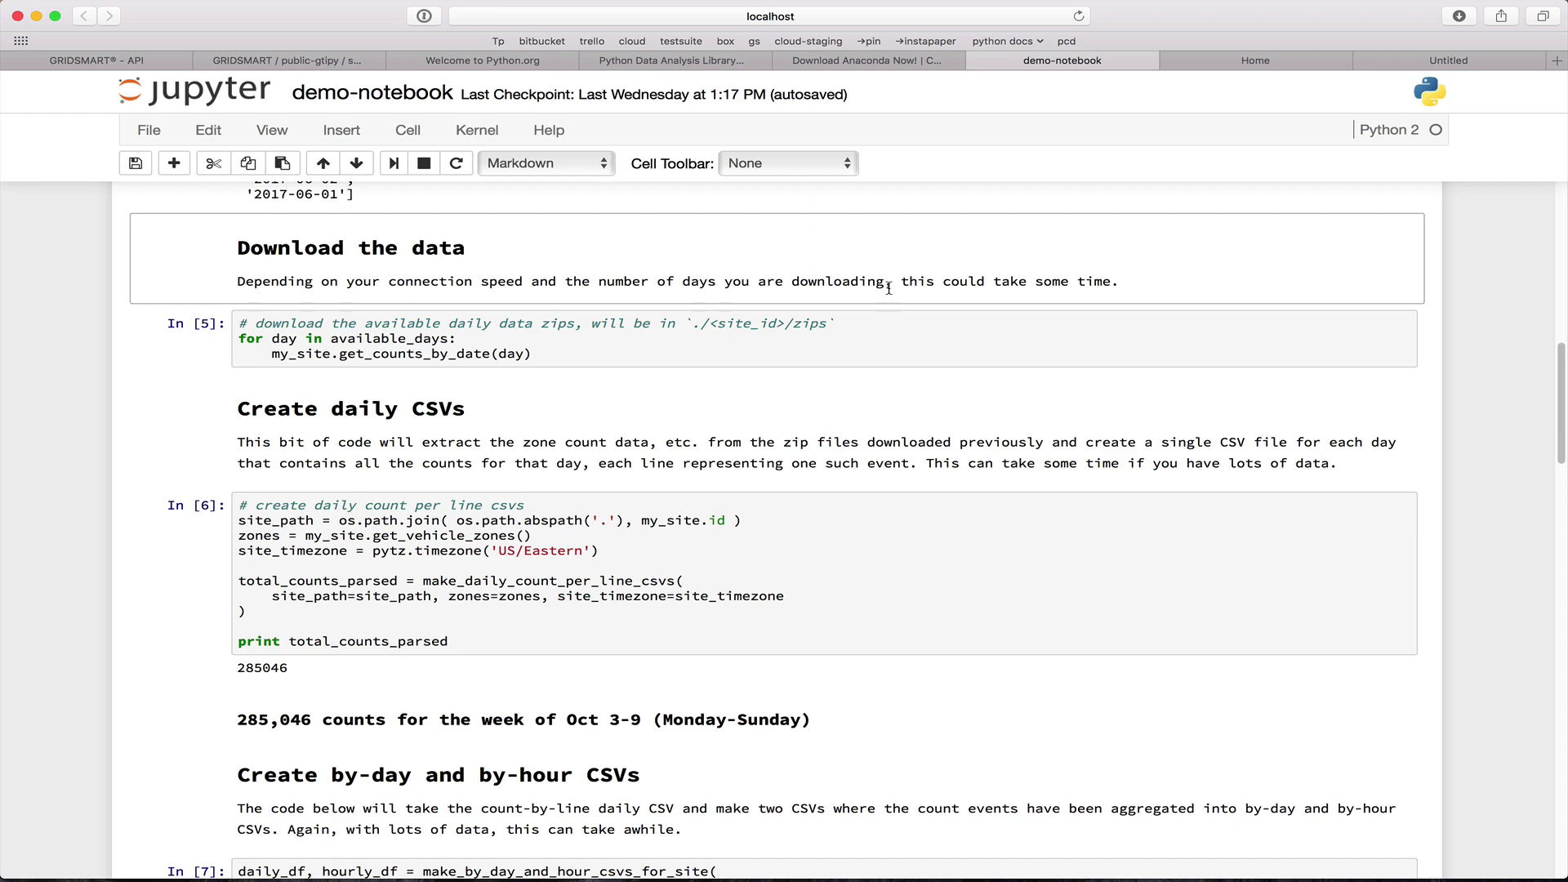
pyautogui.scroll(-3, 889, 288)
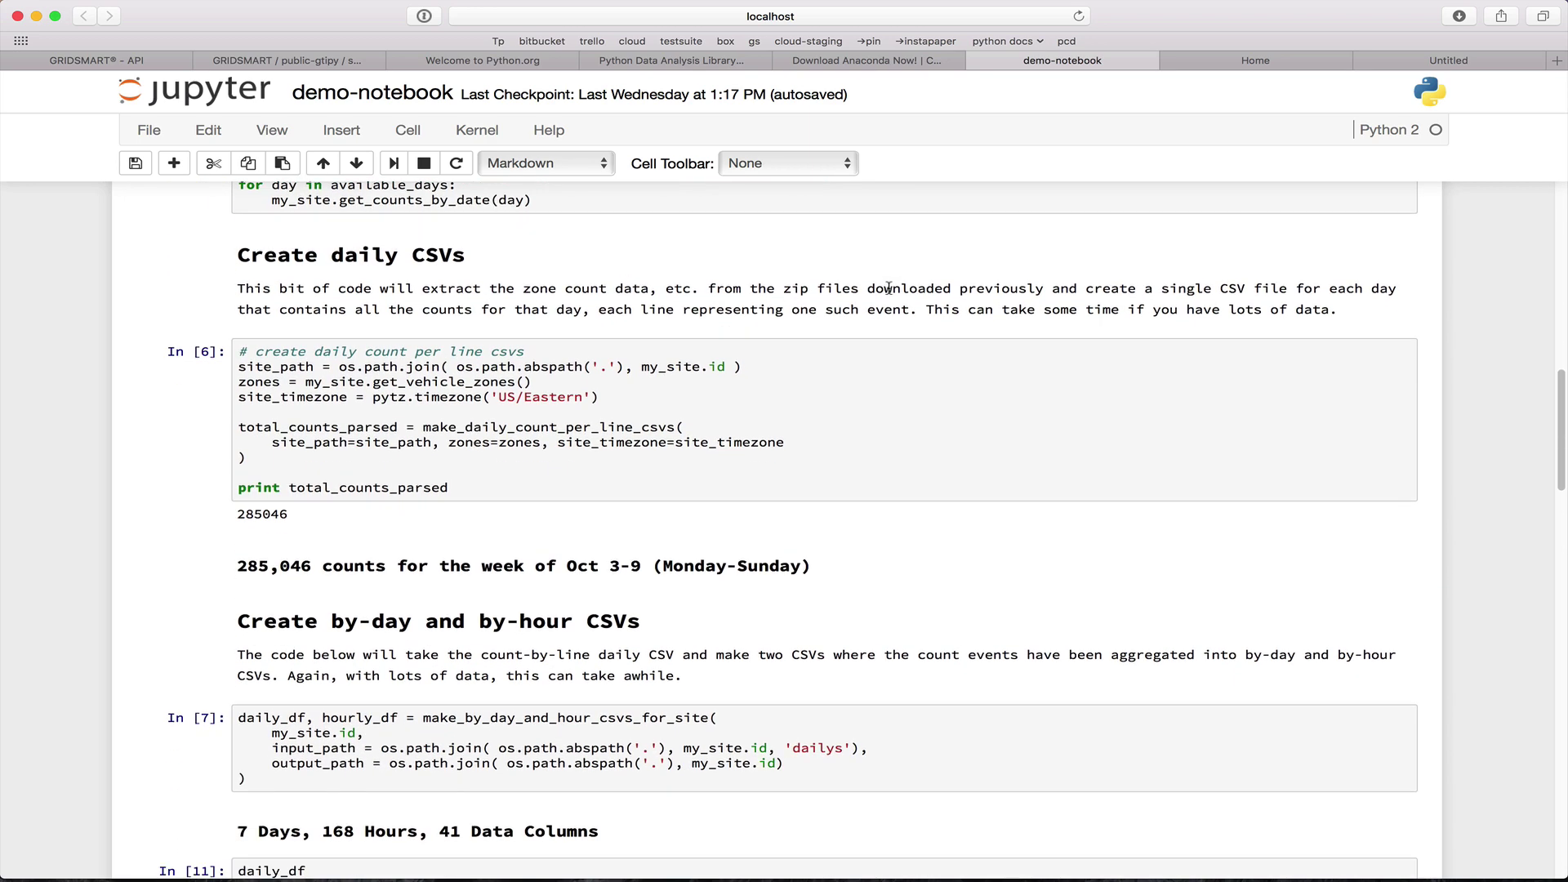
pyautogui.scroll(-1, 889, 288)
pyautogui.scroll(-7, 888, 287)
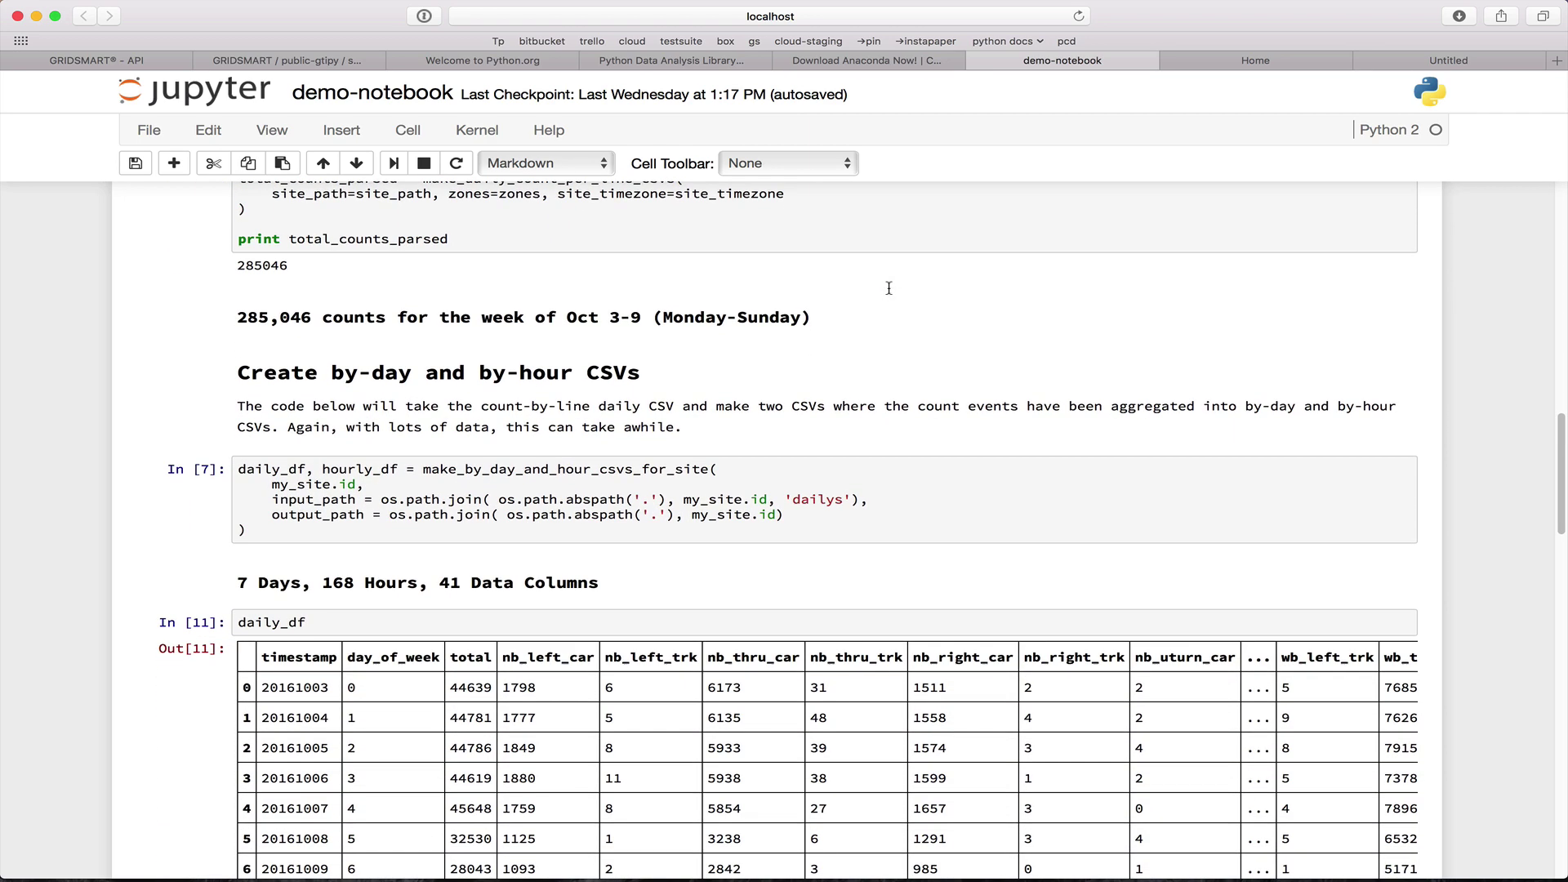
# - Return to the notebook's top and scroll down to the Total Hourly Volume for Week chart
pyautogui.press('Home')
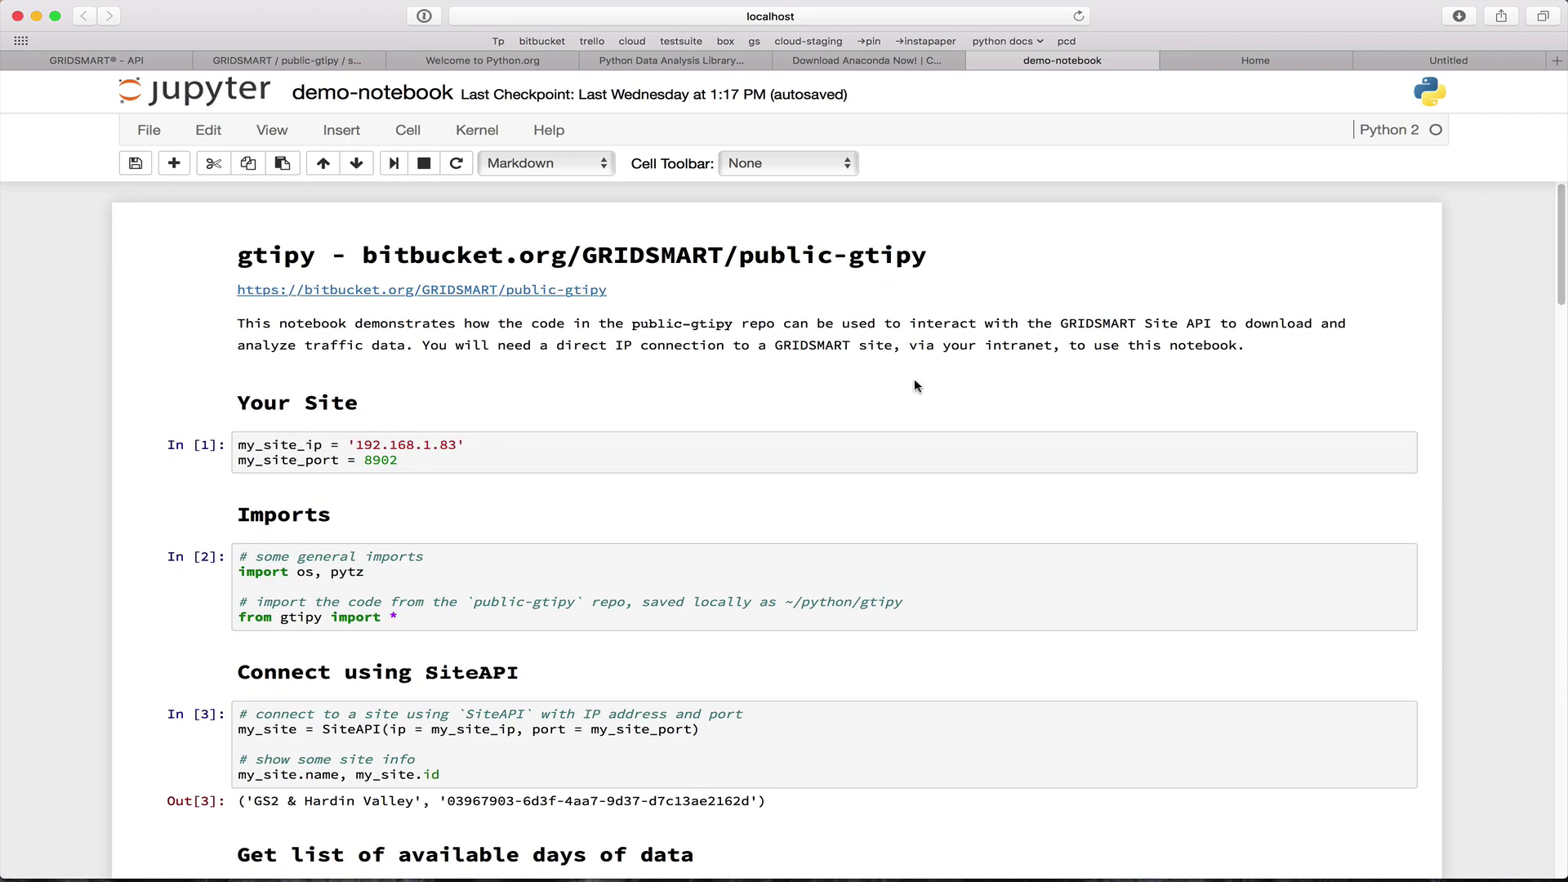
pyautogui.scroll(-6, 914, 379)
pyautogui.scroll(-7, 914, 385)
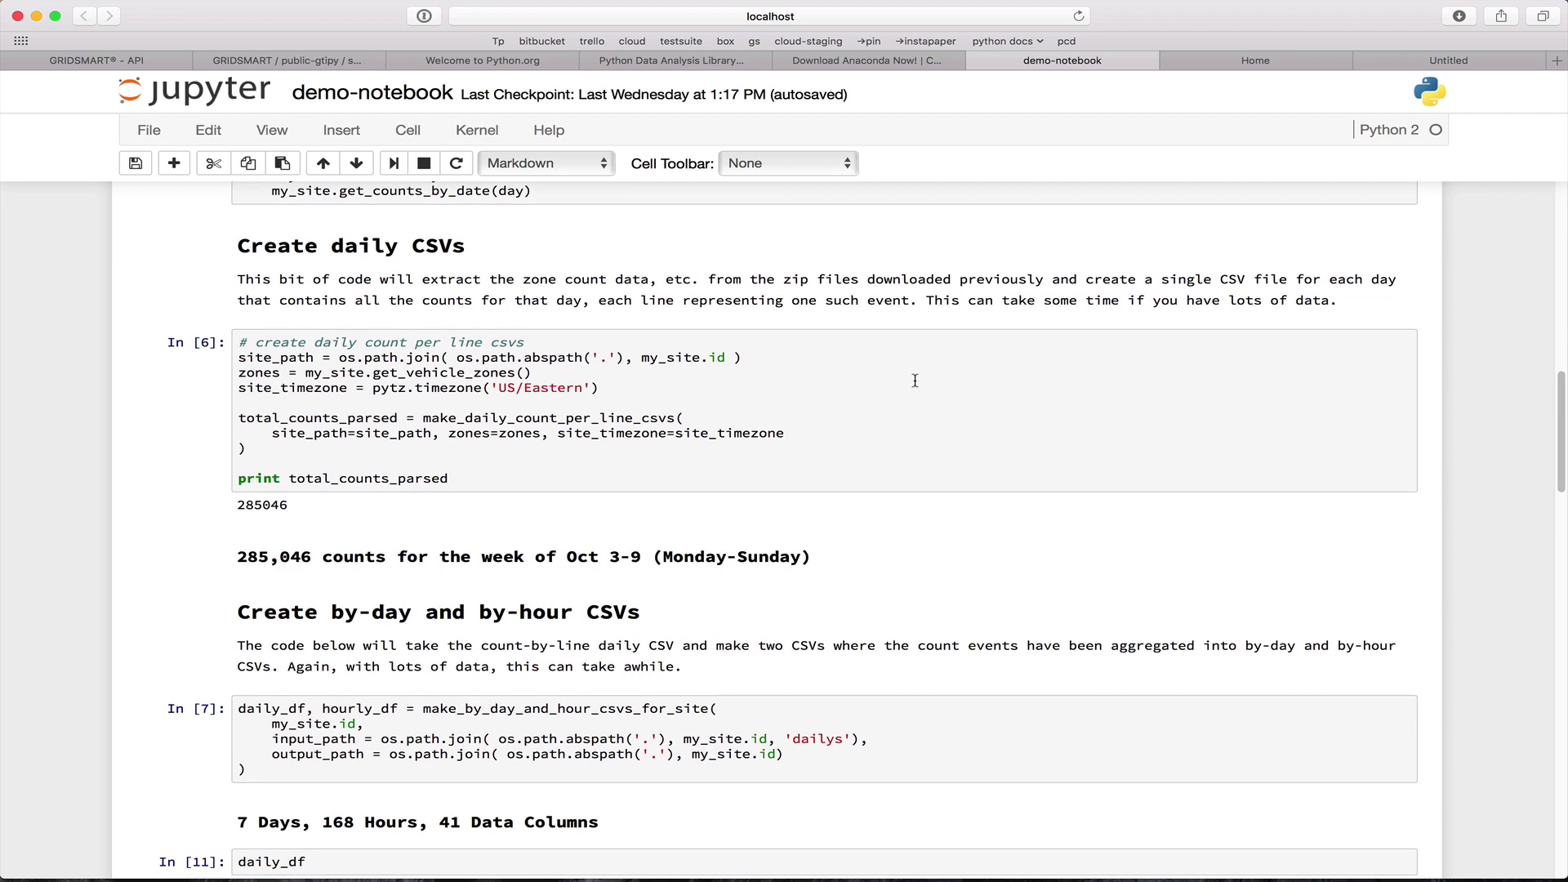
pyautogui.scroll(-1, 915, 381)
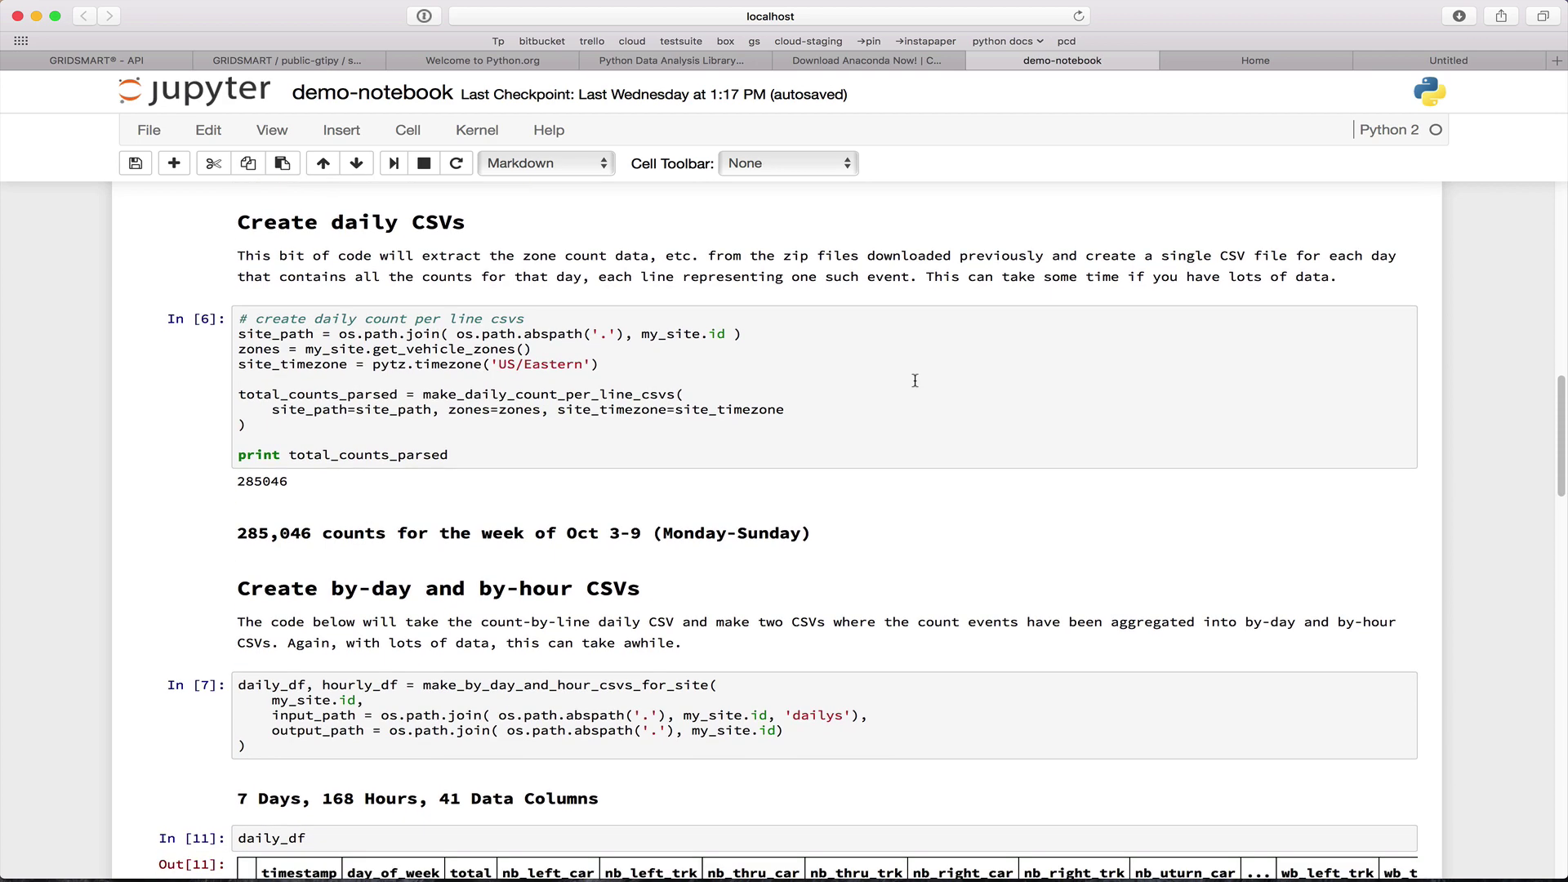
pyautogui.scroll(-1, 915, 381)
pyautogui.scroll(-1, 915, 381)
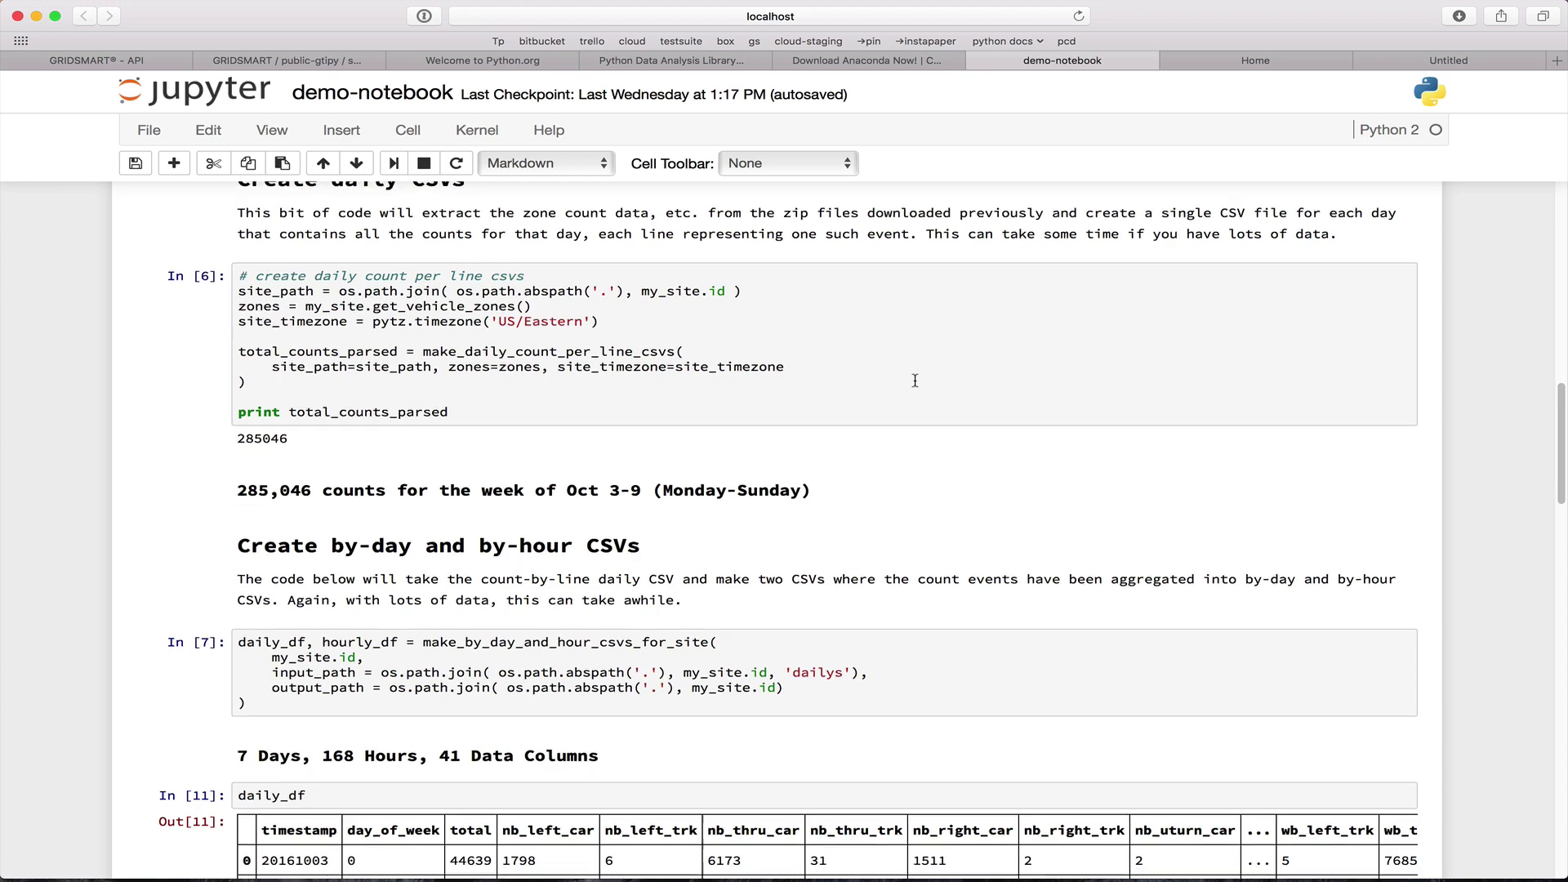
pyautogui.scroll(-6, 915, 381)
pyautogui.scroll(-10, 914, 379)
pyautogui.scroll(-14, 914, 378)
pyautogui.scroll(-9, 914, 379)
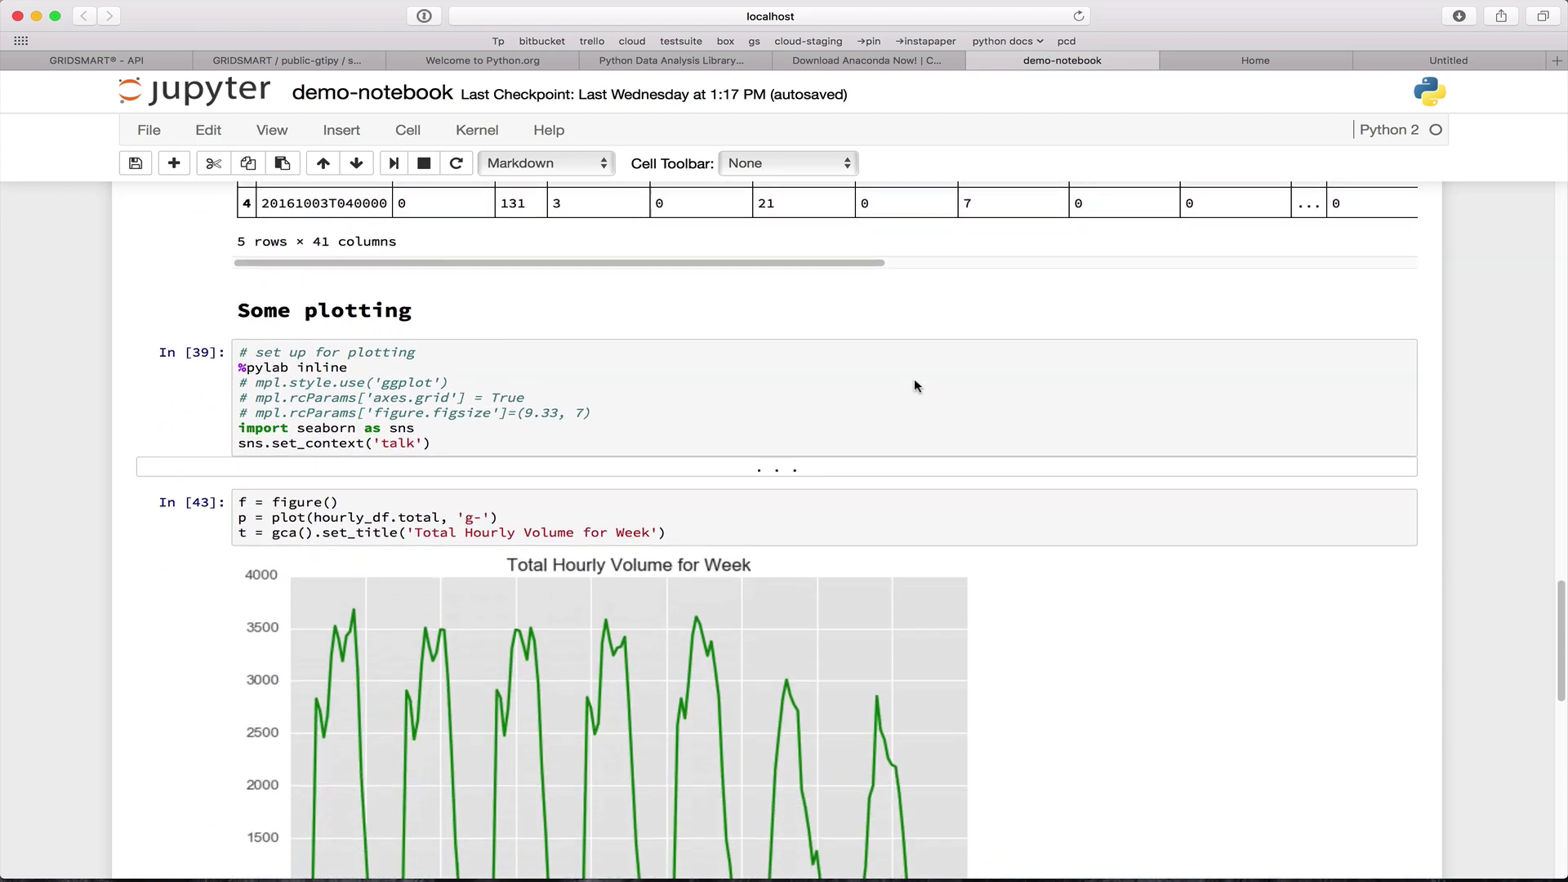
pyautogui.scroll(-5, 1020, 651)
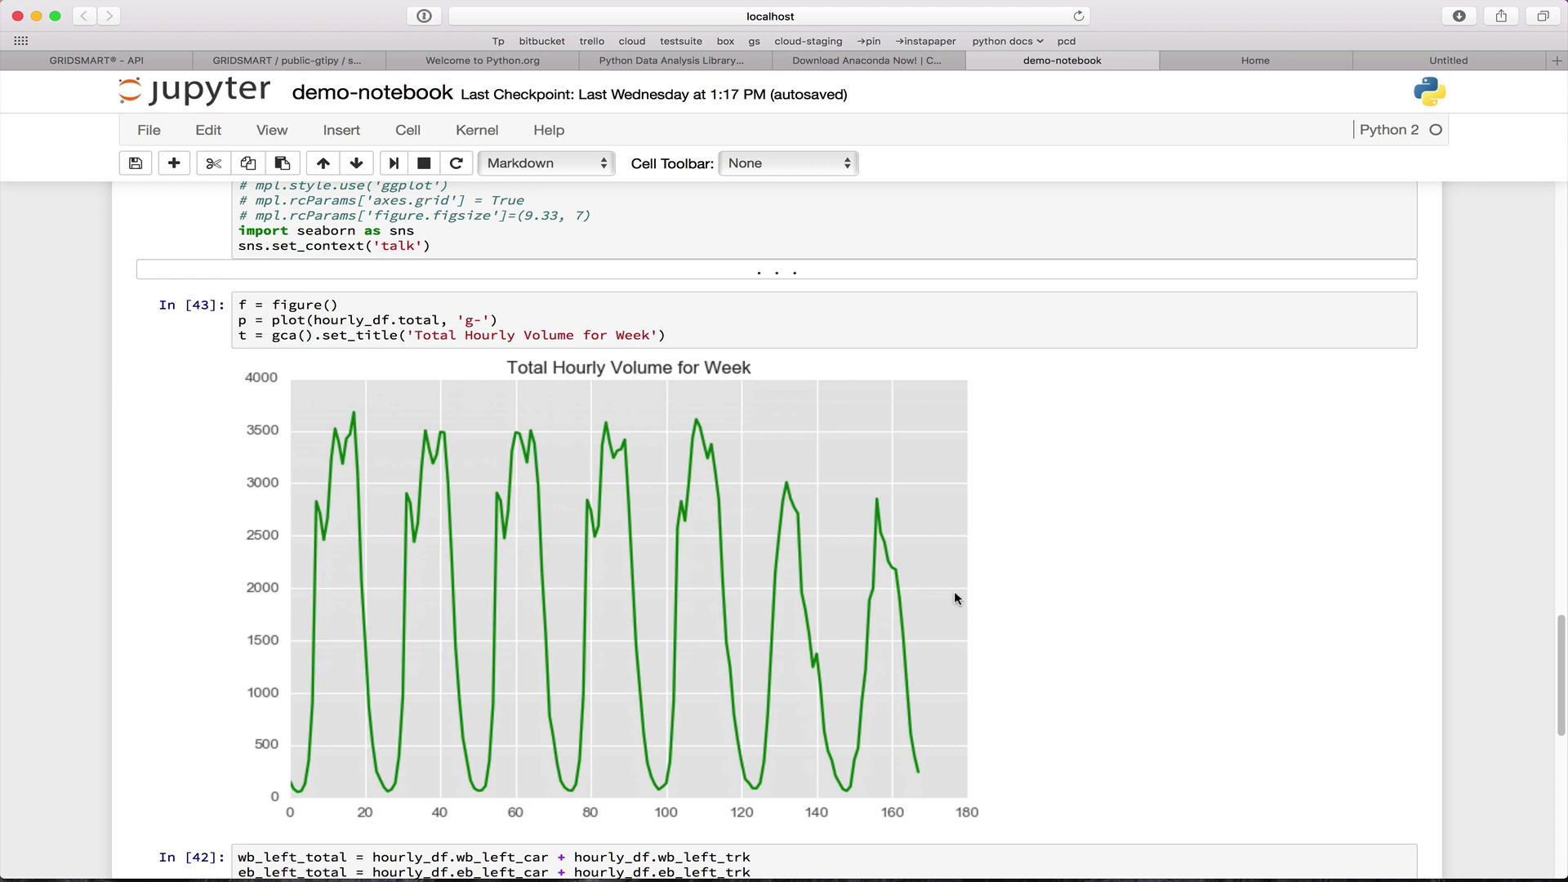
pyautogui.scroll(-15, 952, 594)
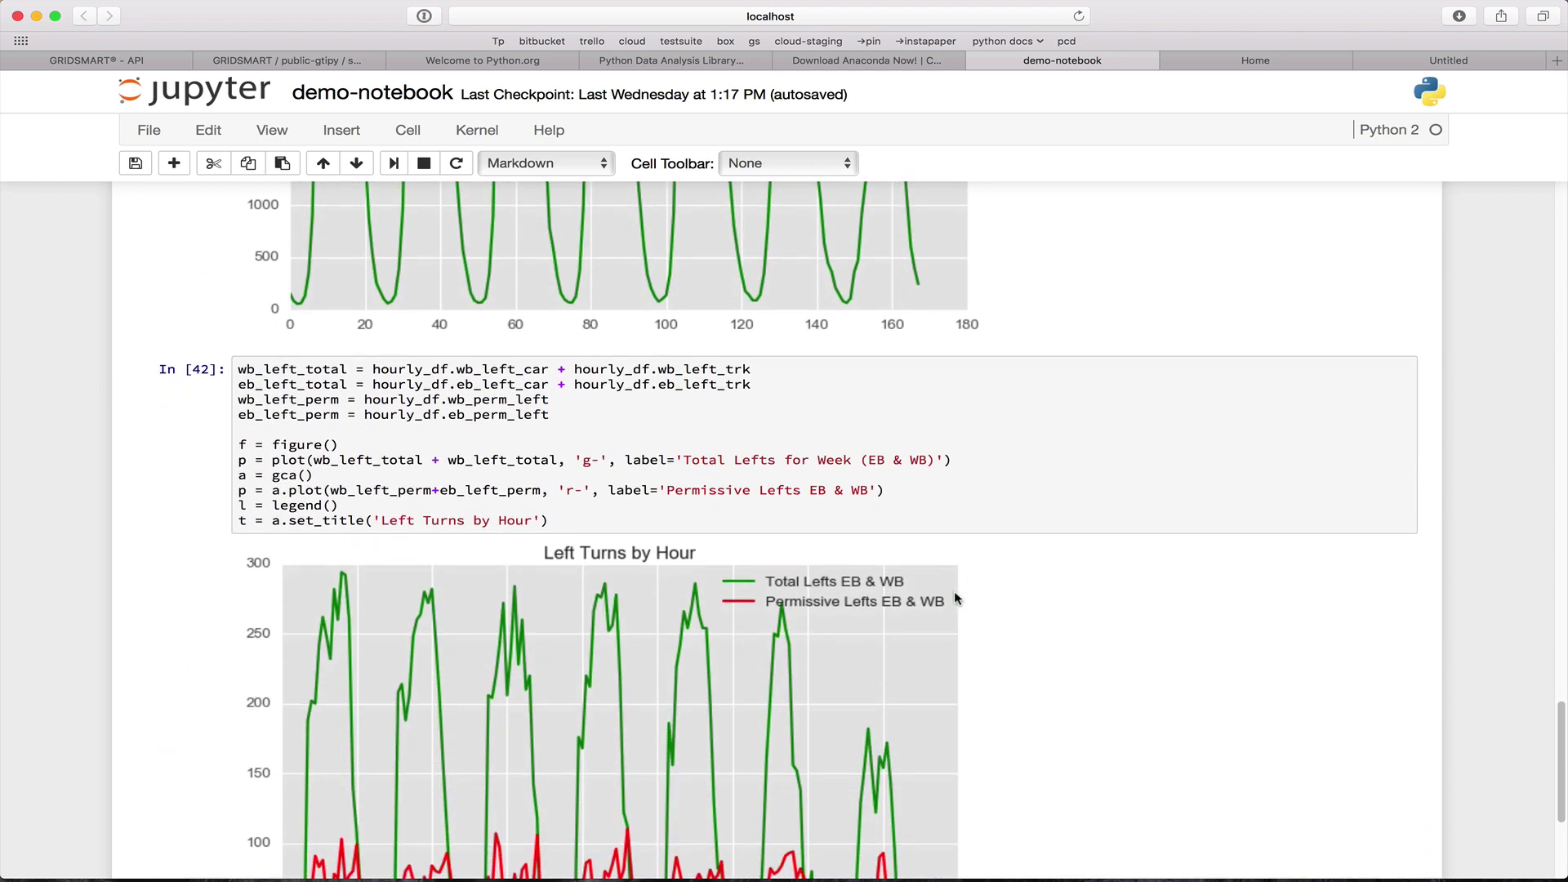
pyautogui.scroll(-8, 955, 597)
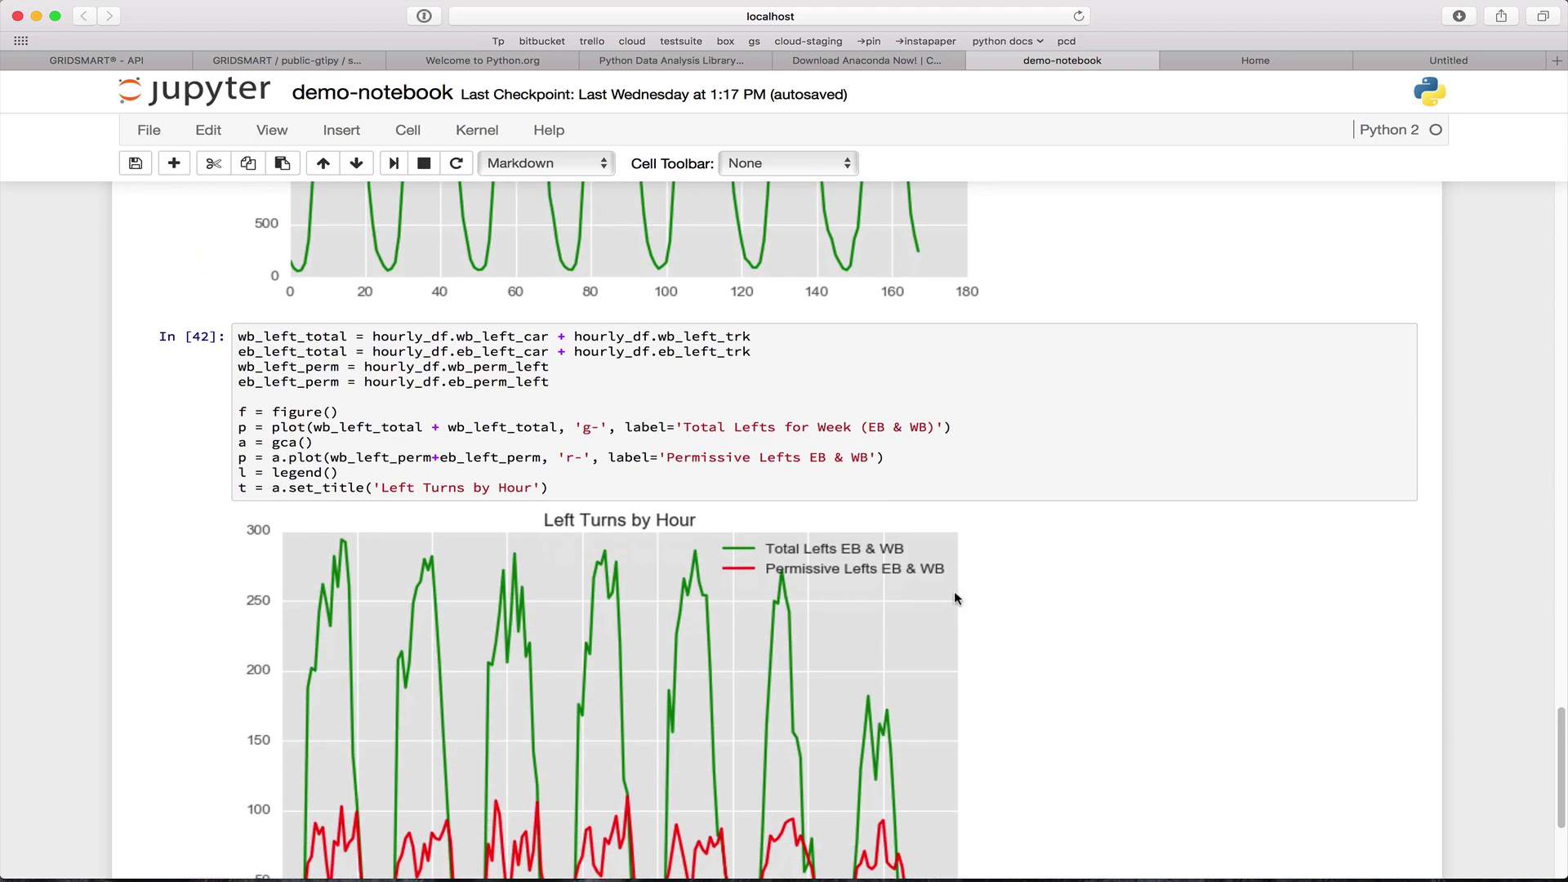
pyautogui.scroll(-1, 954, 590)
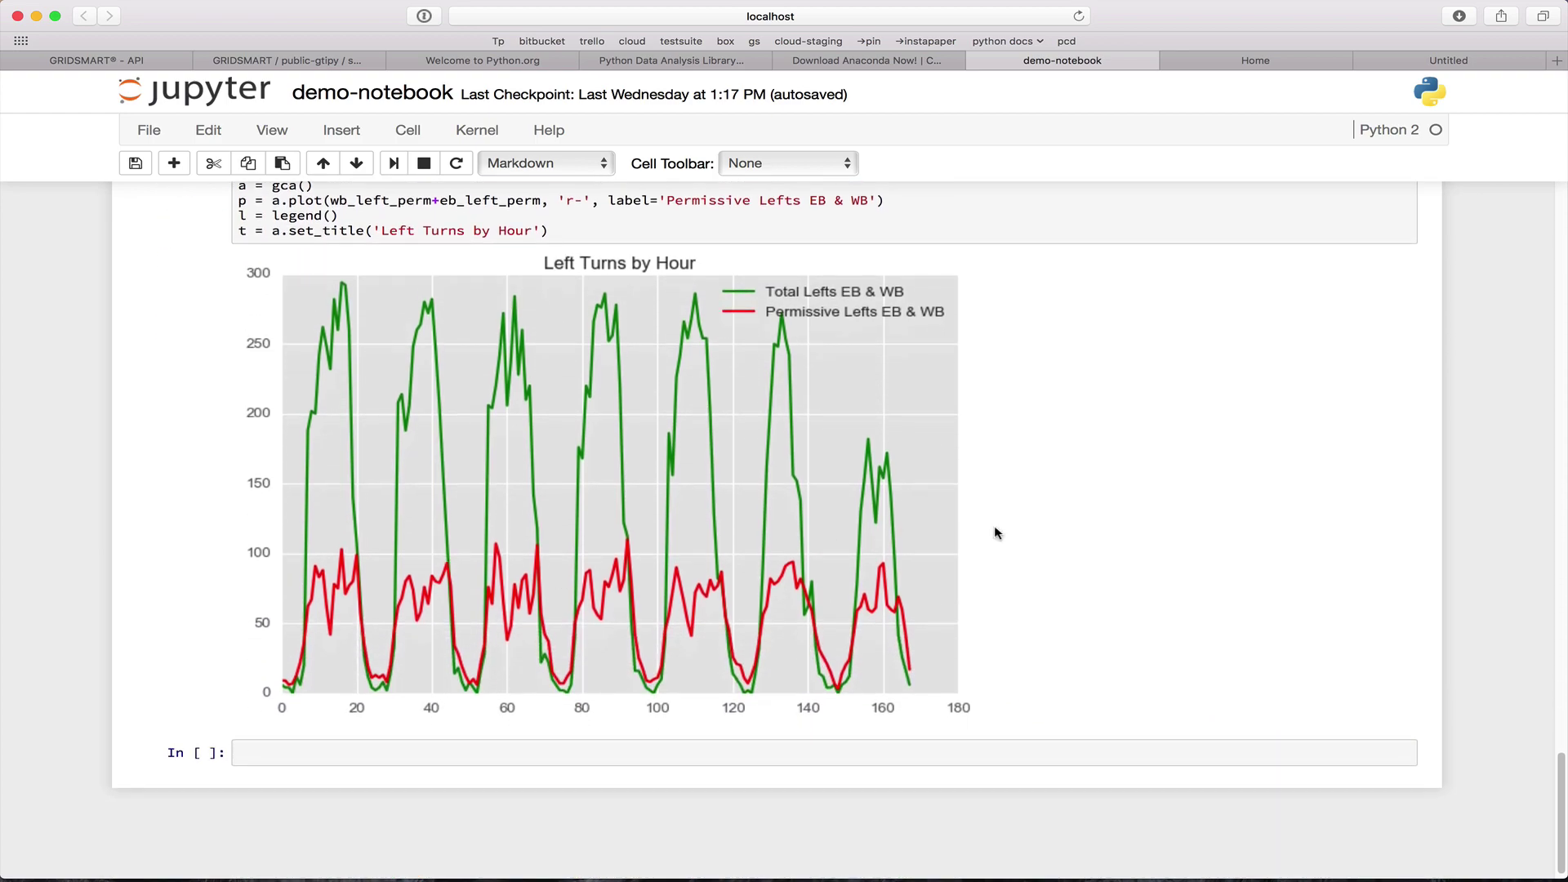
pyautogui.scroll(20, 994, 527)
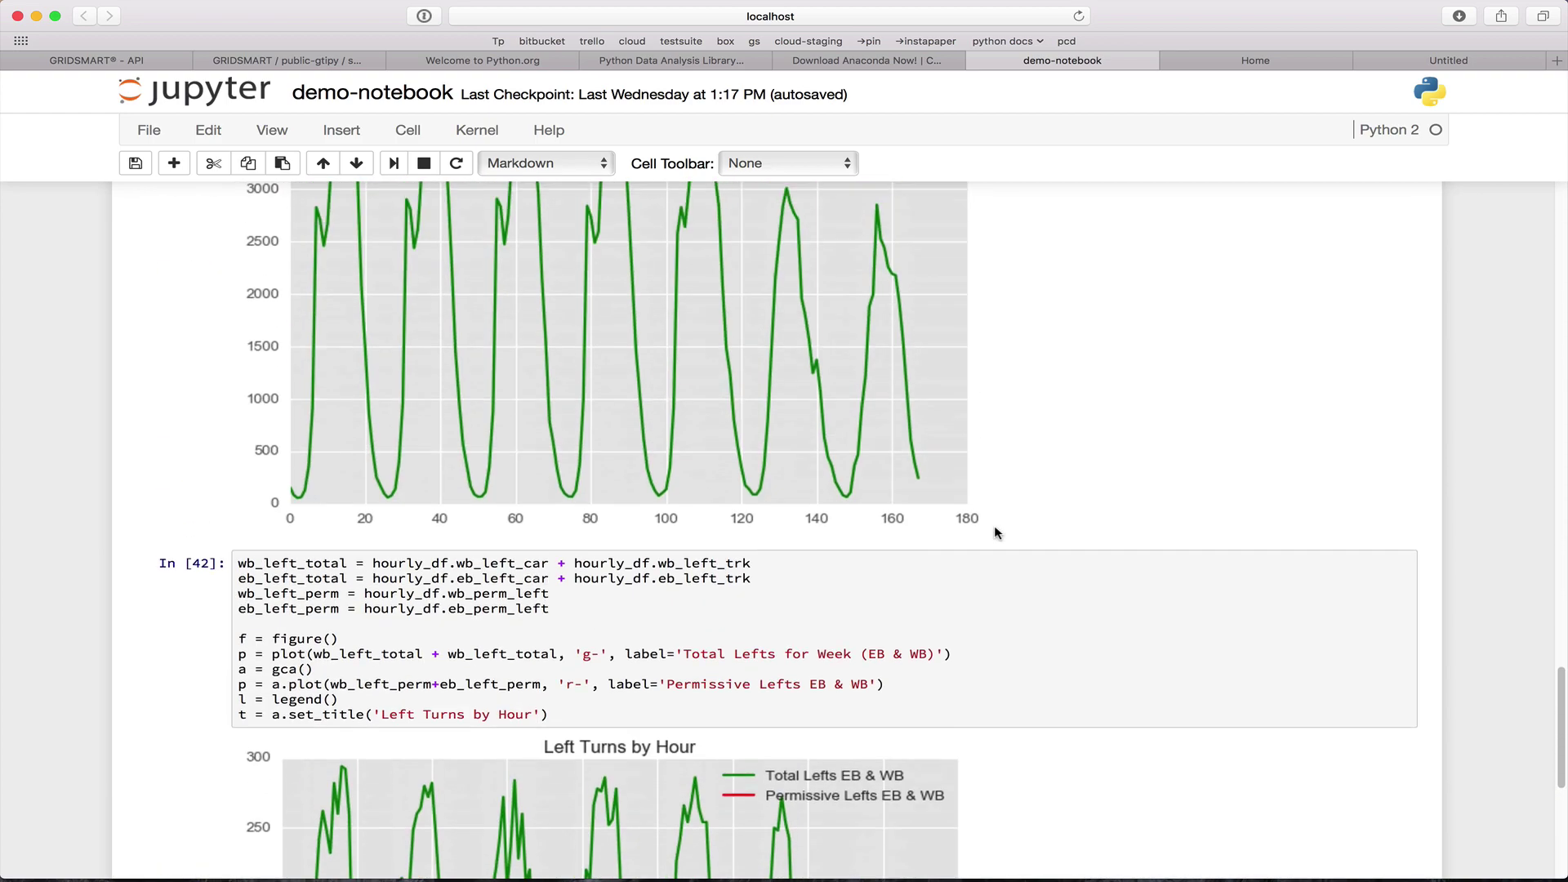
pyautogui.scroll(20, 995, 528)
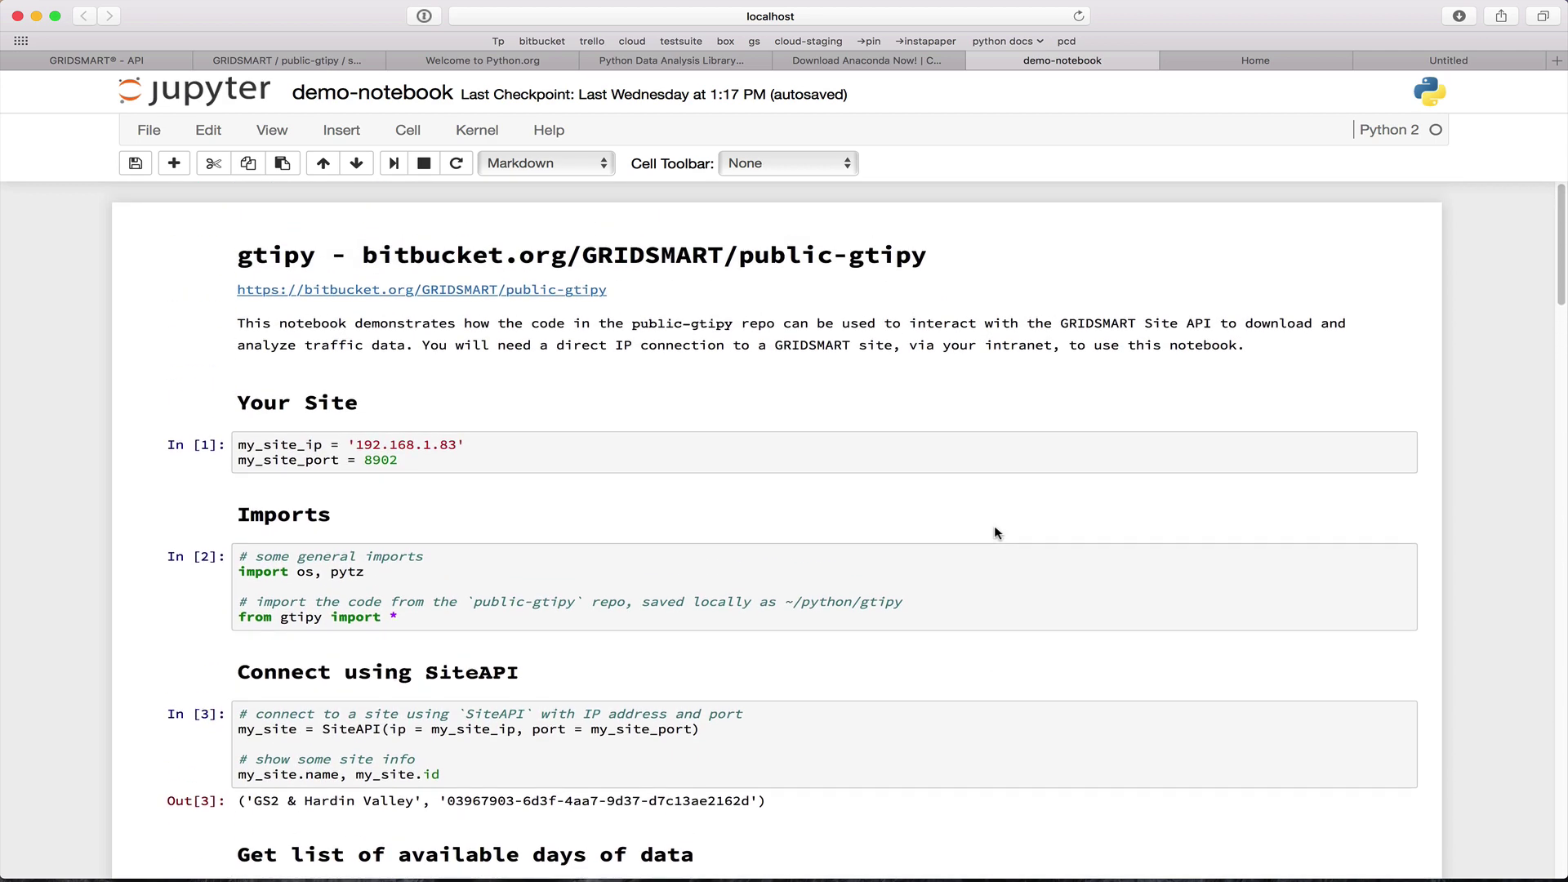
# - Switch back to Keynote with Cmd+Tab to resume the slideshow
pyautogui.press('super+Tab')
pyautogui.press('super+Tab')
pyautogui.press('super+Tab')
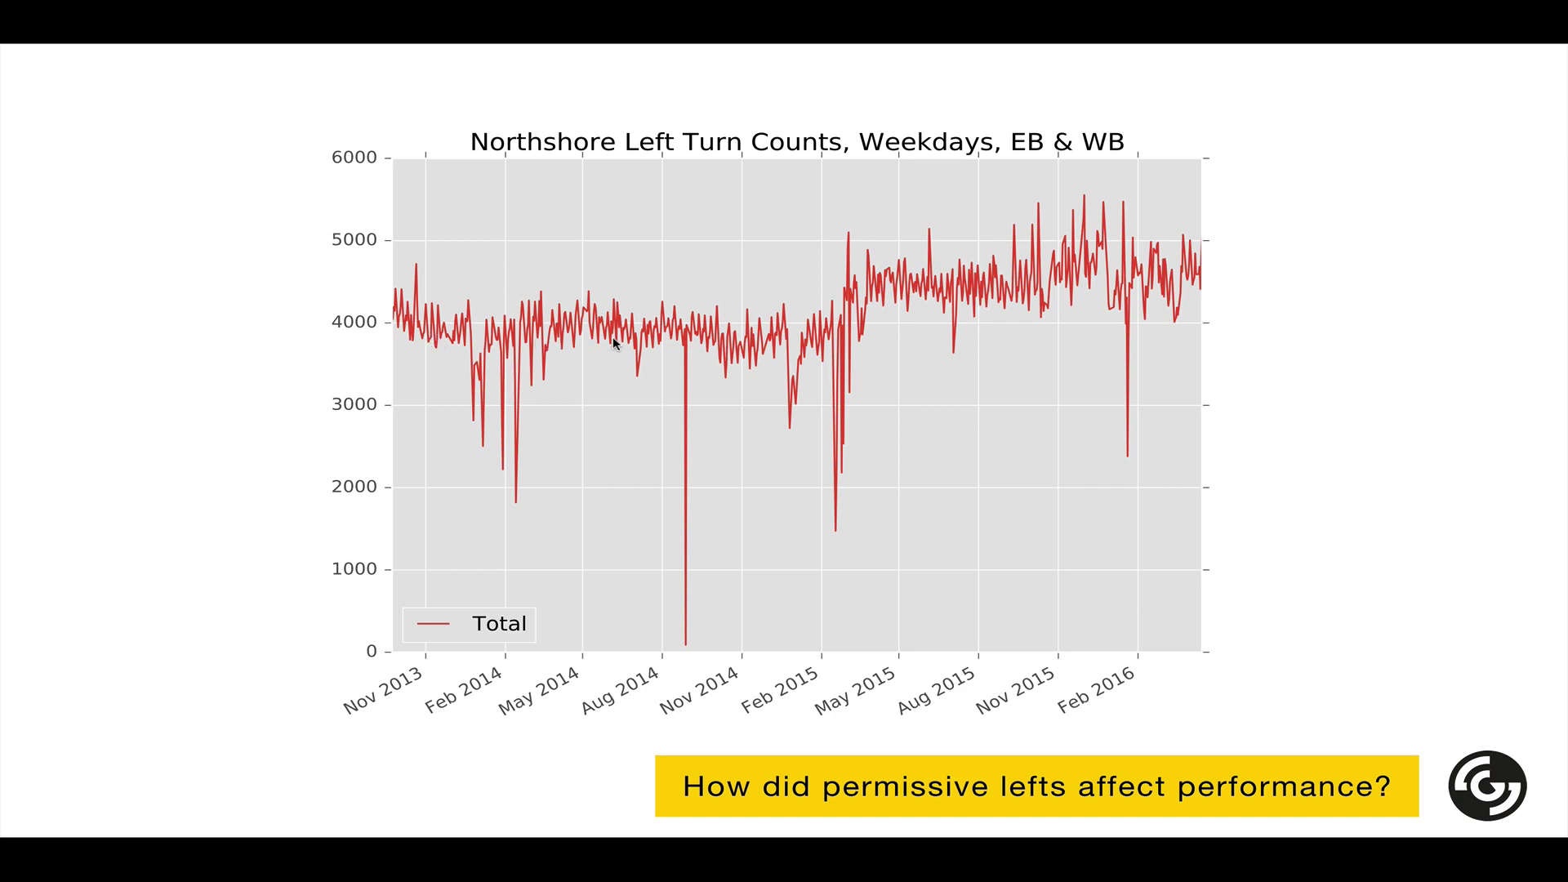
# - Build in the blue Permissive series on the Northshore left-turn chart
pyautogui.click(843, 312)
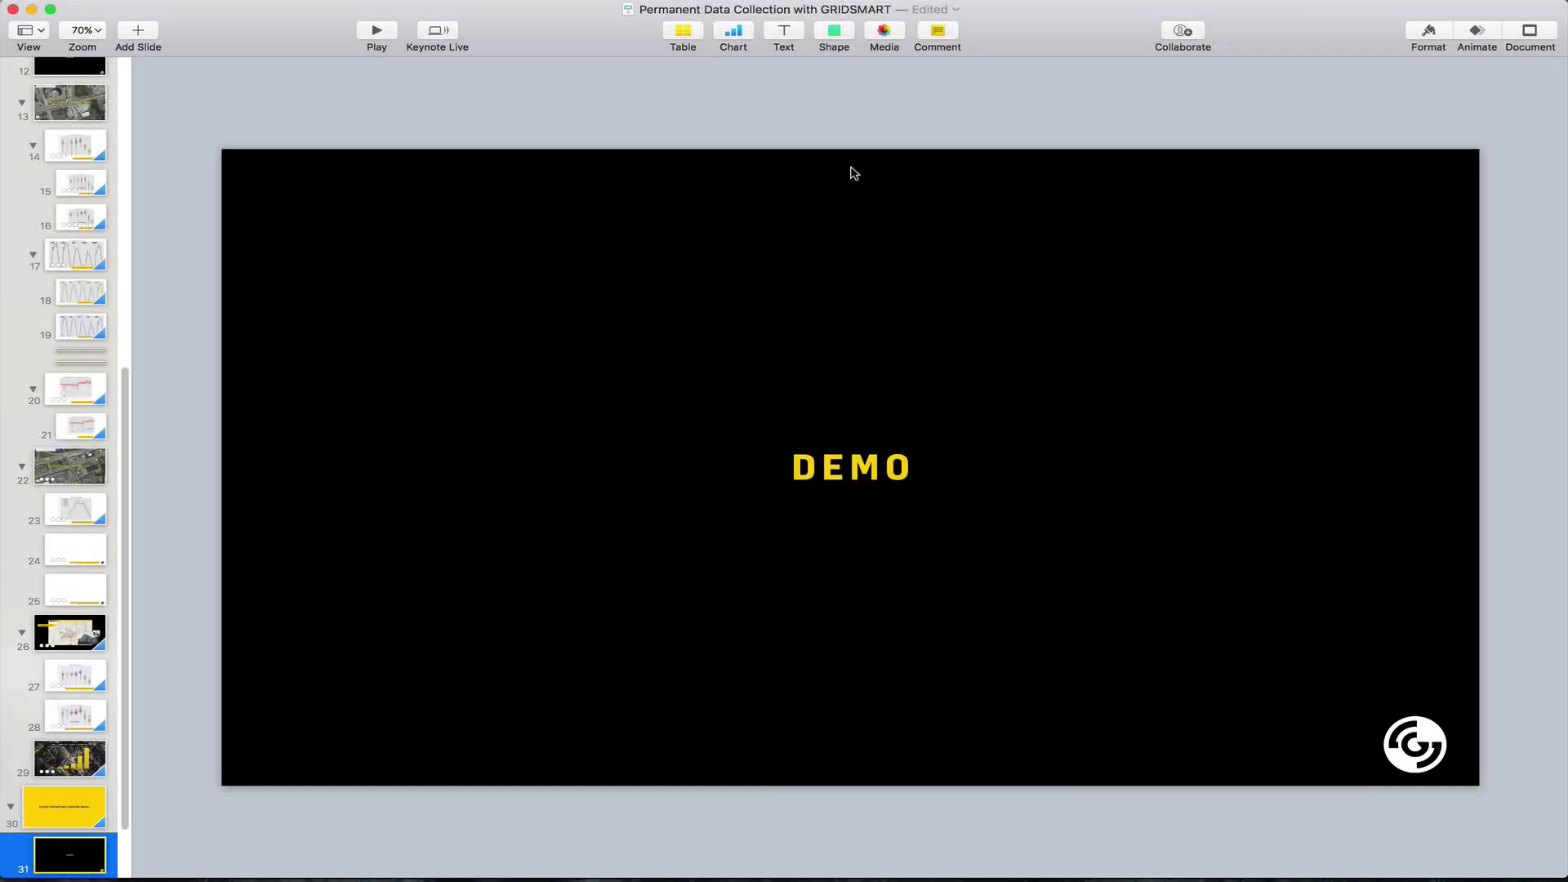
# - Cycle the app switcher to bring GRIDSMART Client 6.6 and its camera grid forward
pyautogui.press('super+Tab')
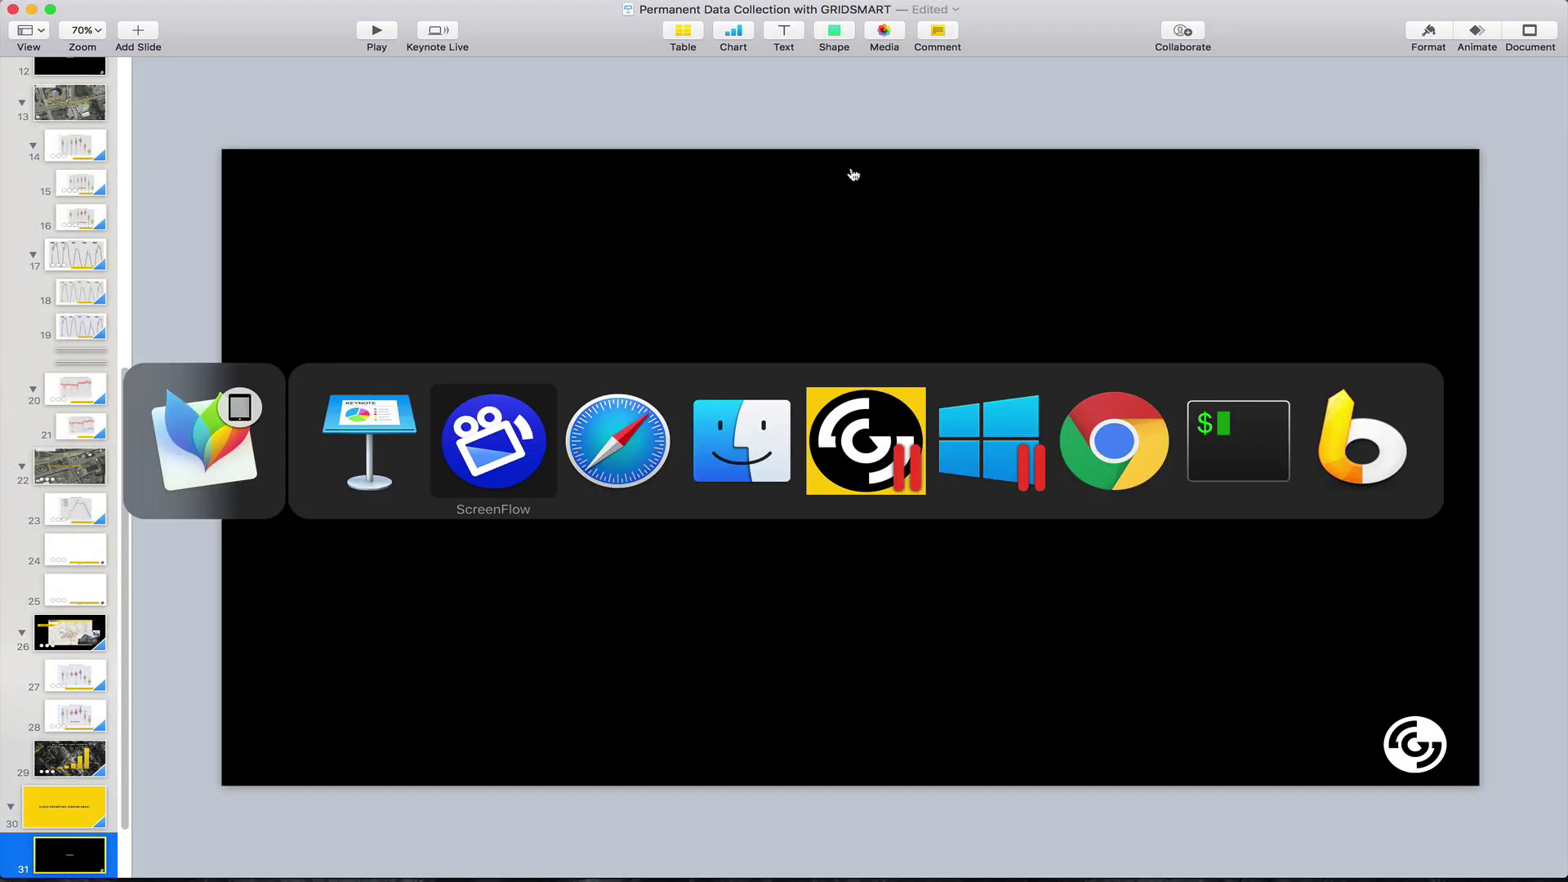
pyautogui.press('super+Tab')
pyautogui.press('super+Tab')
pyautogui.press('super+Tab')
pyautogui.press('super+Tab')
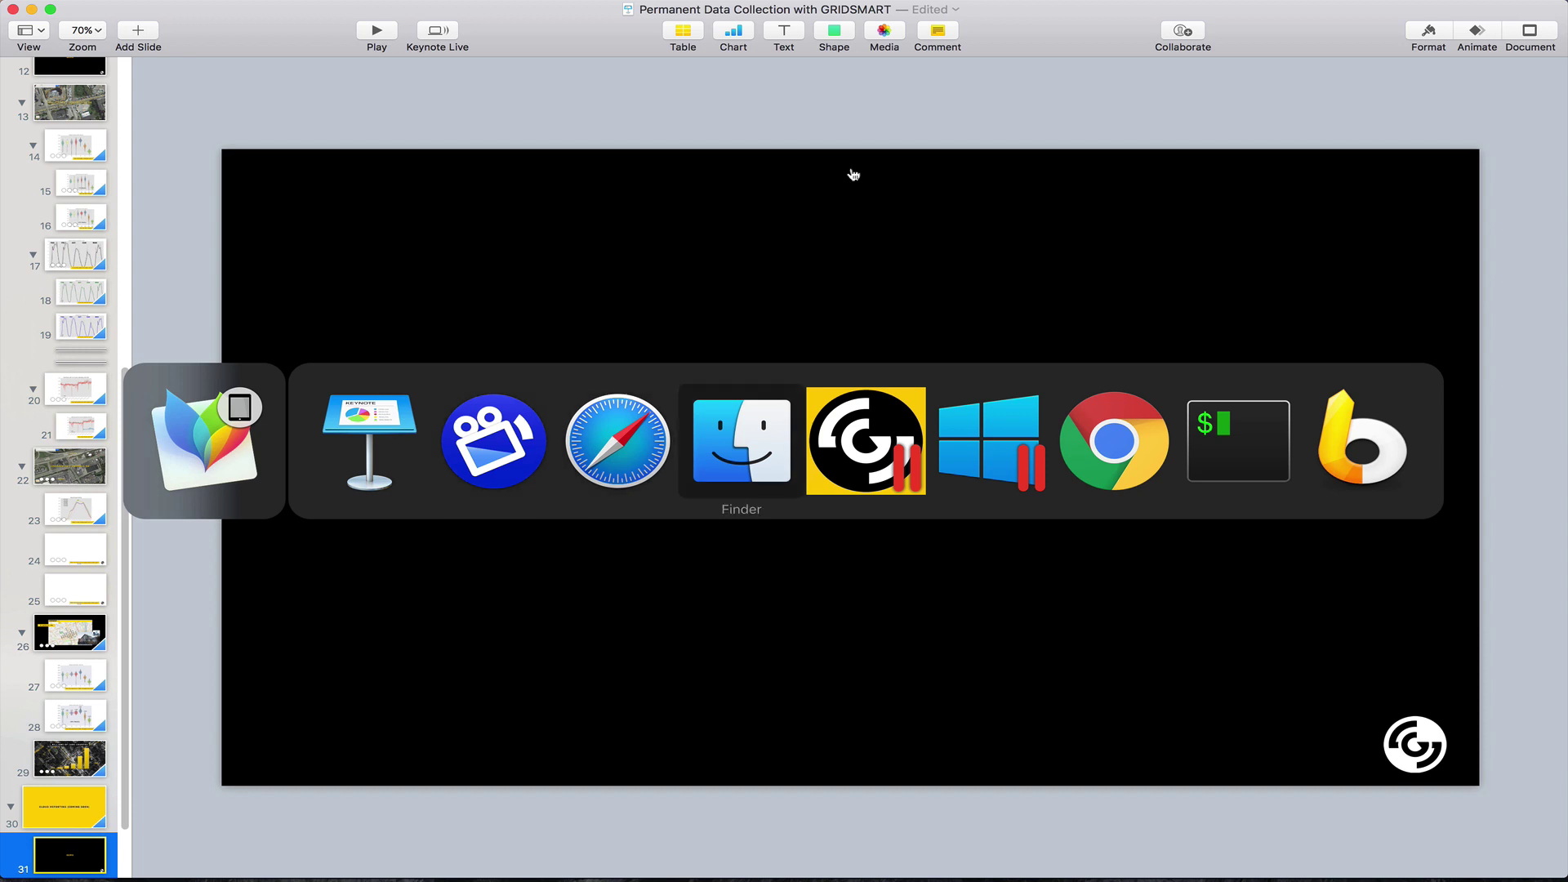
pyautogui.click(830, 393)
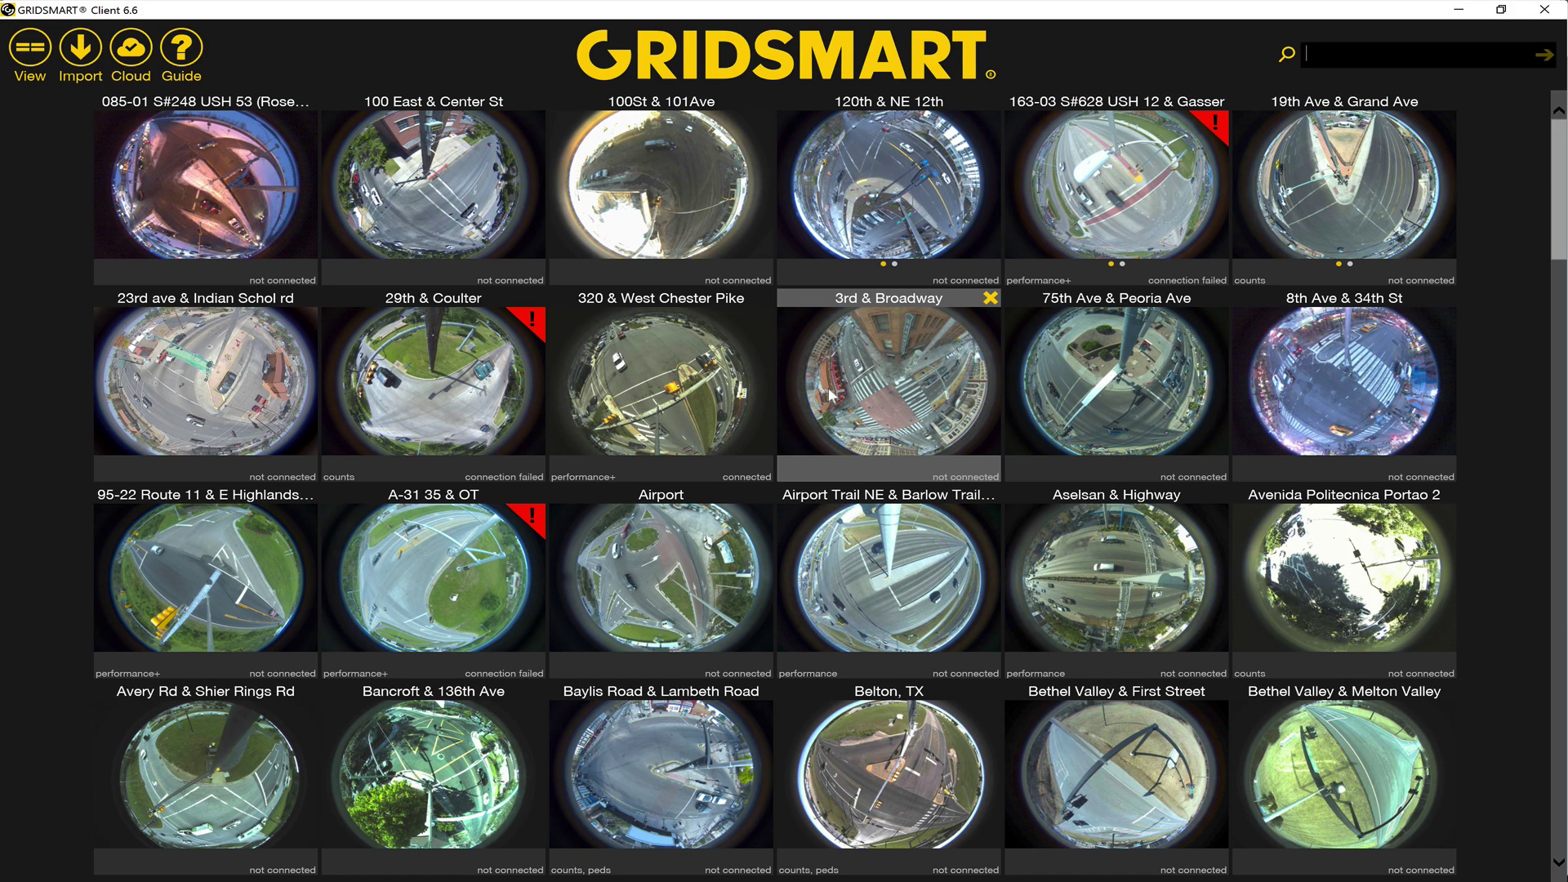
# - Search the sites for 'north' to find Kingston Pike & Northshore
pyautogui.write('north')
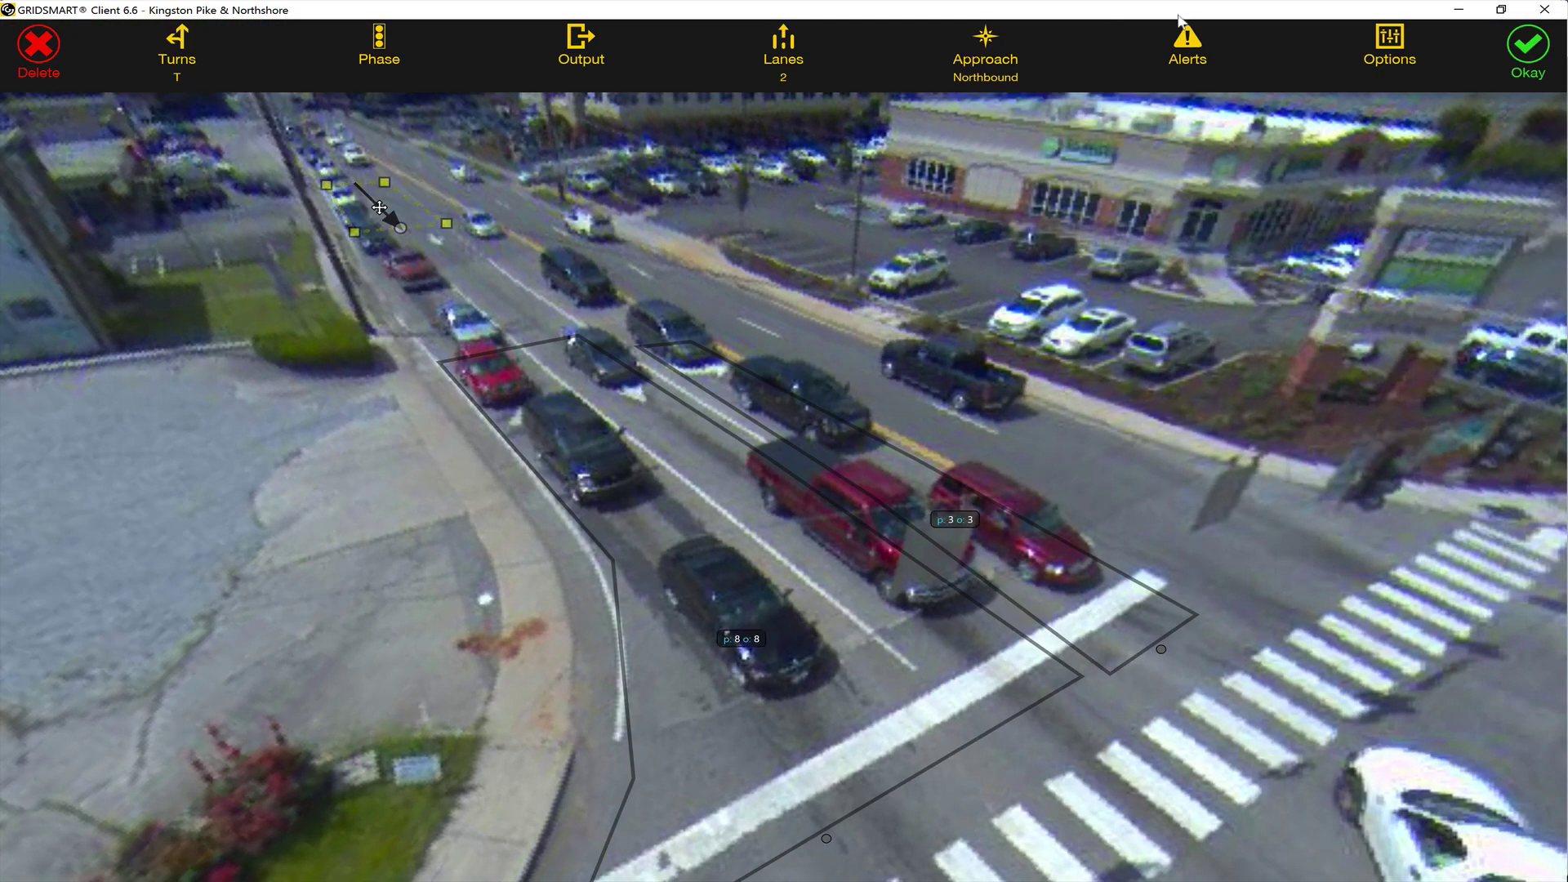
# - Finish editing the p8 Arrivals zone, close the GRIDSMART Client, and switch applications
pyautogui.click(1389, 47)
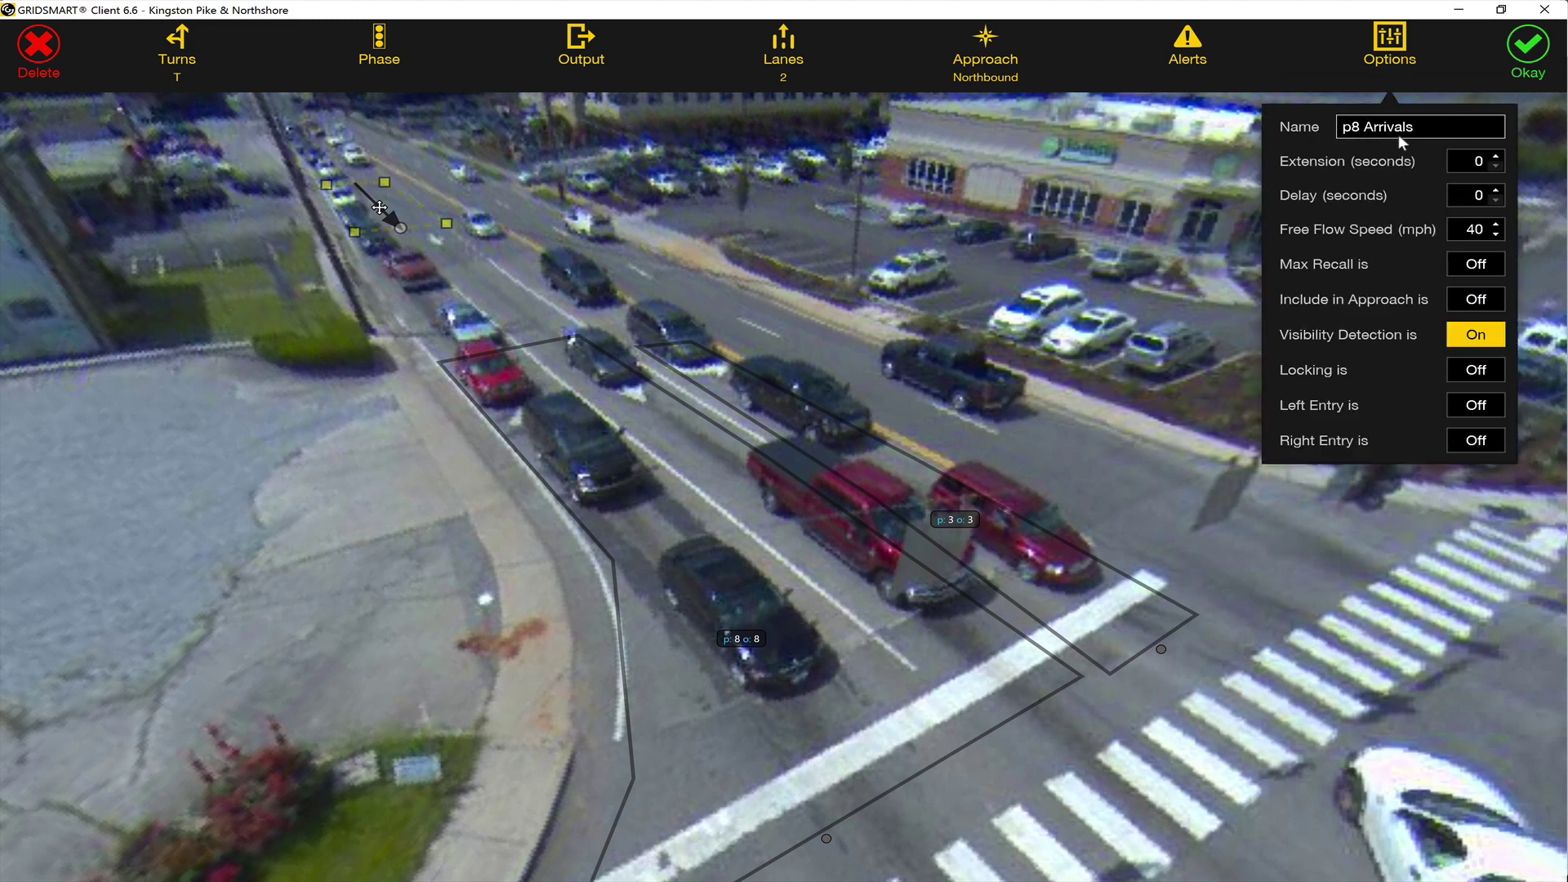
pyautogui.click(1529, 49)
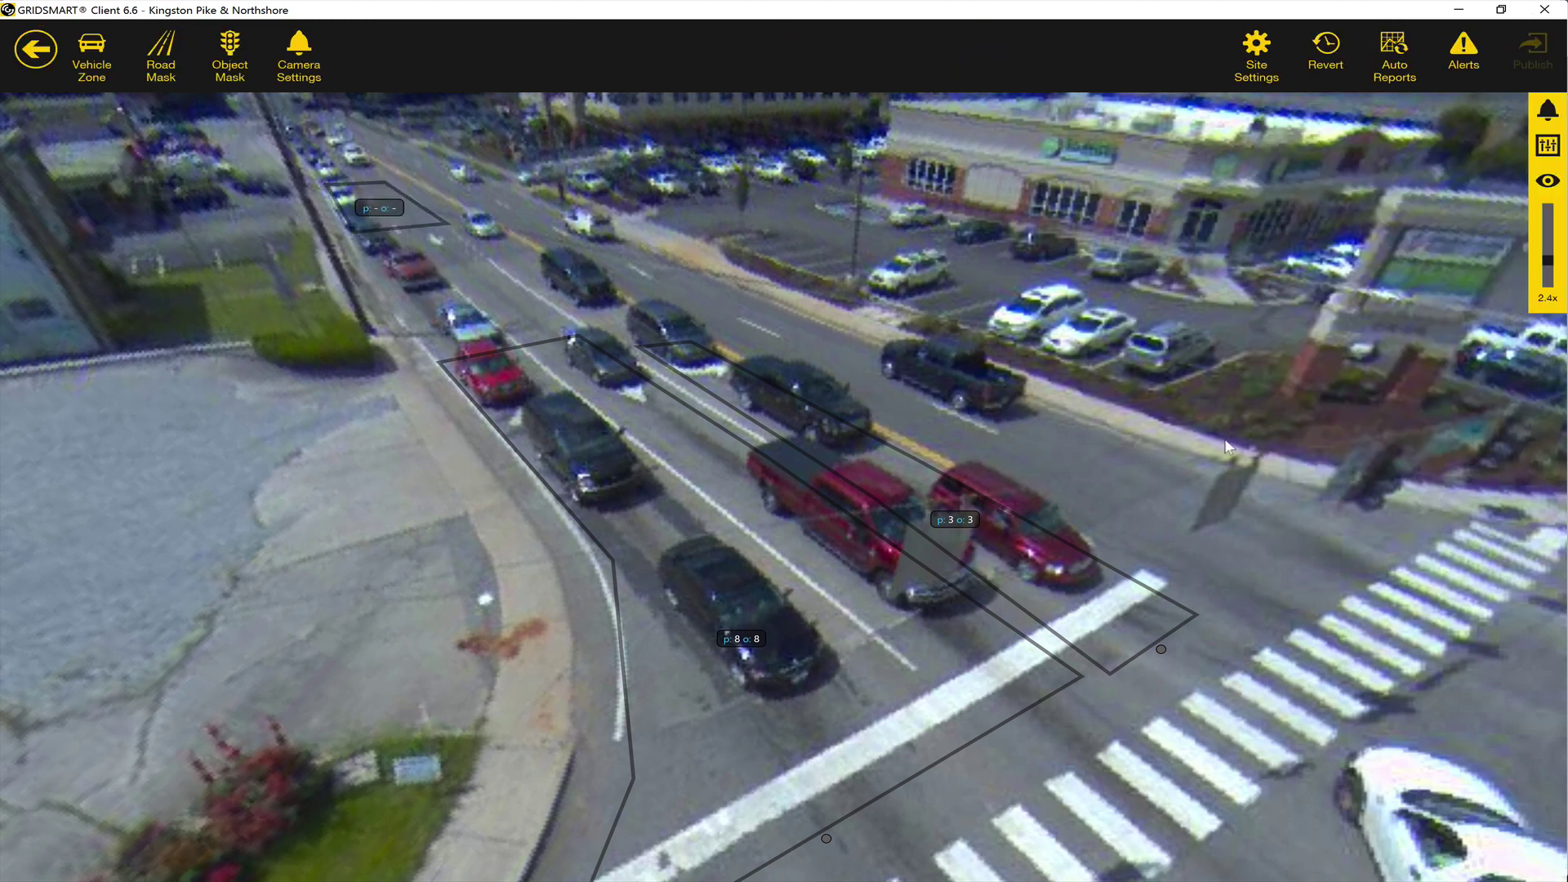
pyautogui.moveTo(1294, 489); pyautogui.dragTo(995, 428)
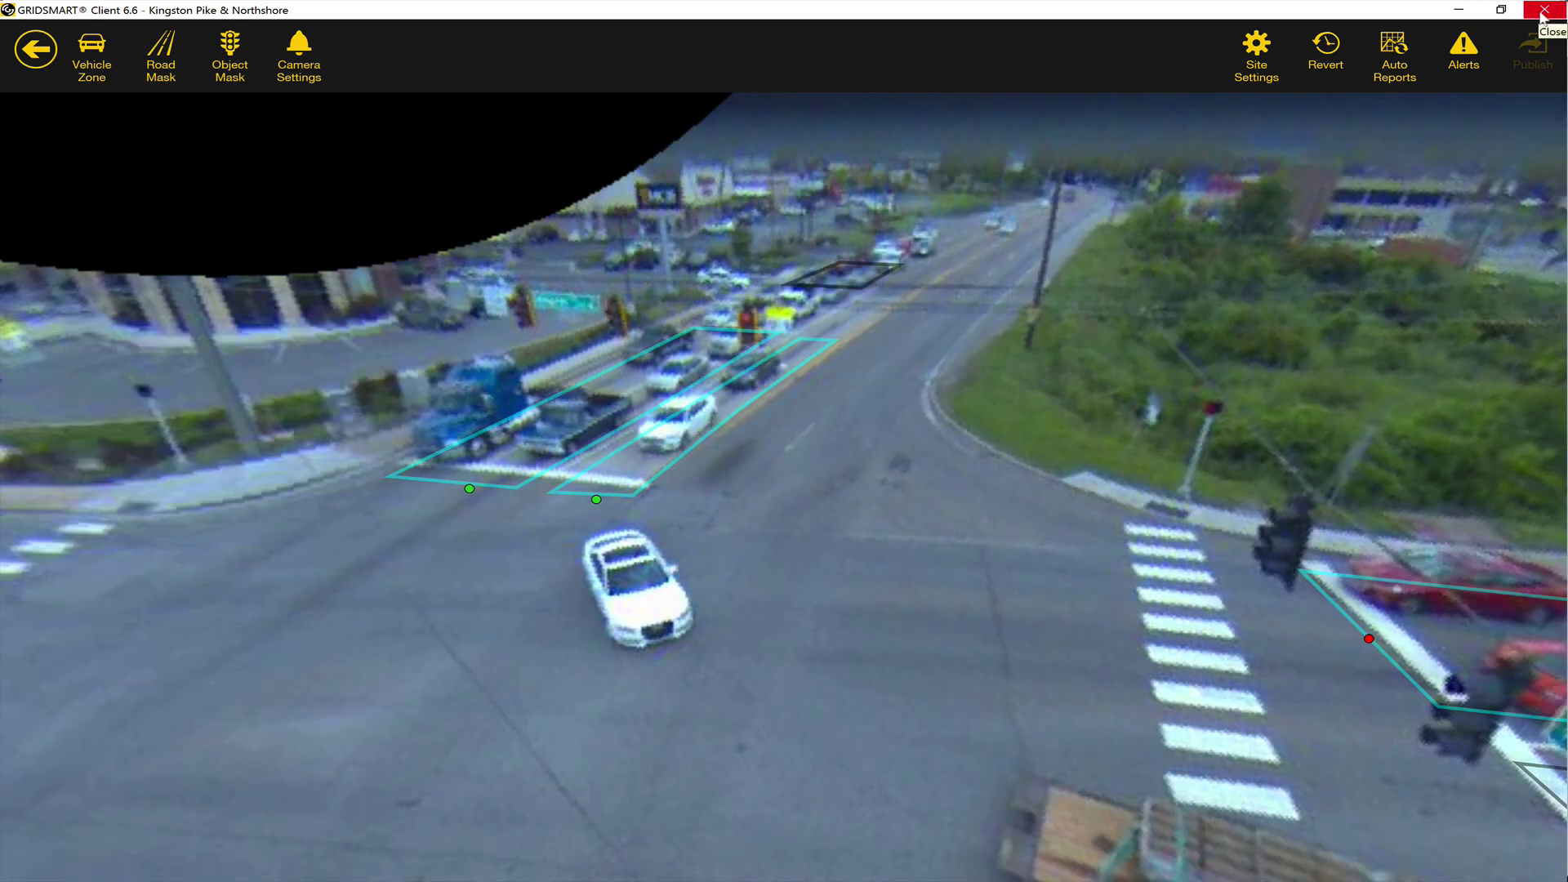
pyautogui.click(1542, 11)
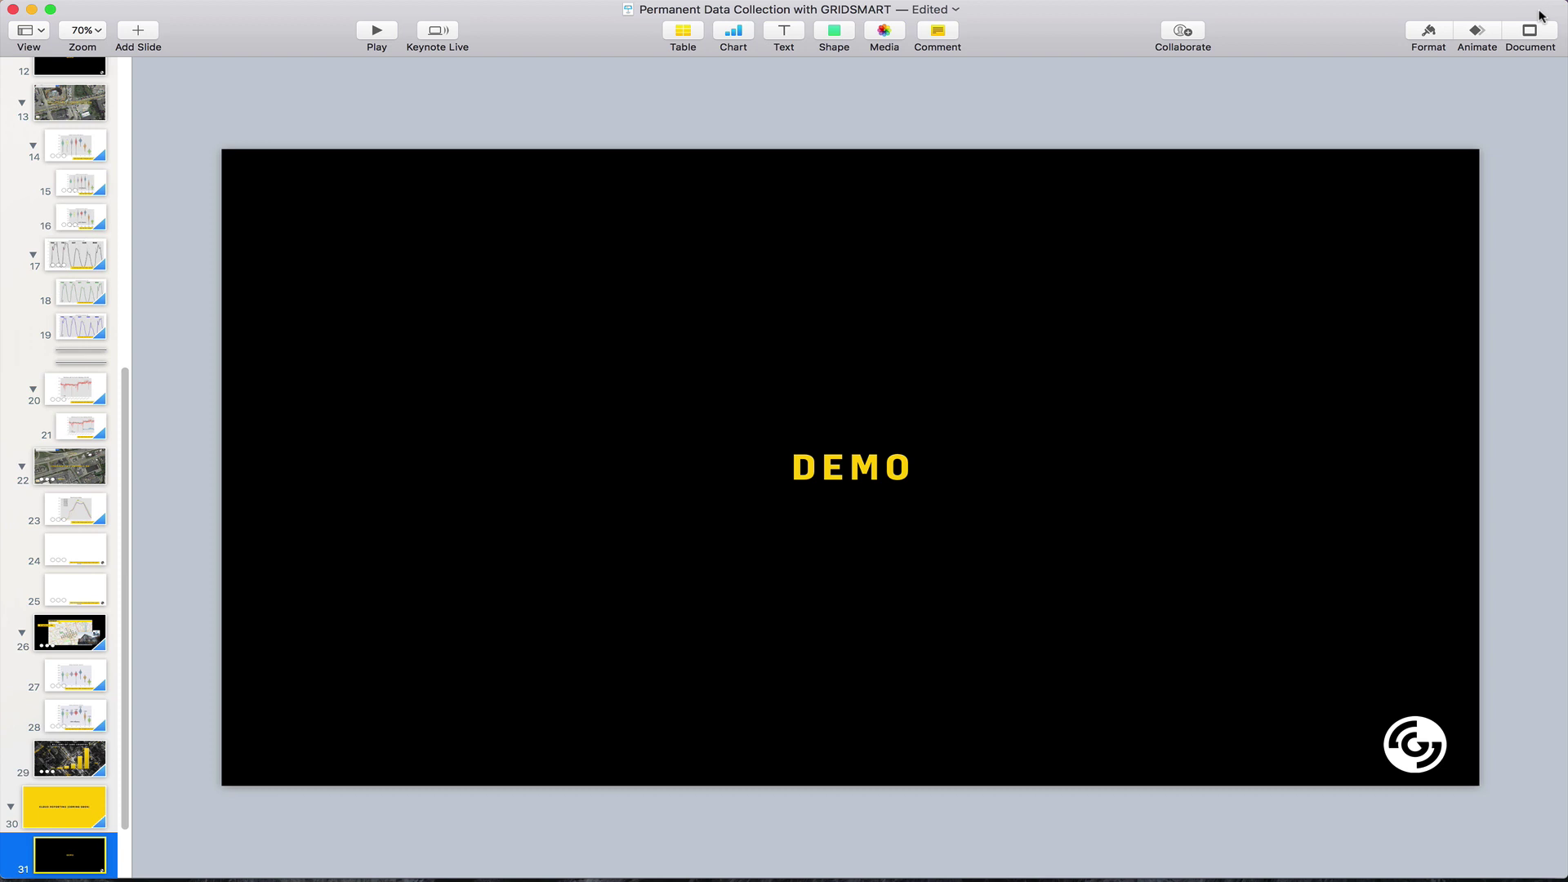
pyautogui.press('super+Tab')
pyautogui.press('super+Tab')
pyautogui.press('super+Tab')
pyautogui.press('super+Tab')
pyautogui.press('super+Tab')
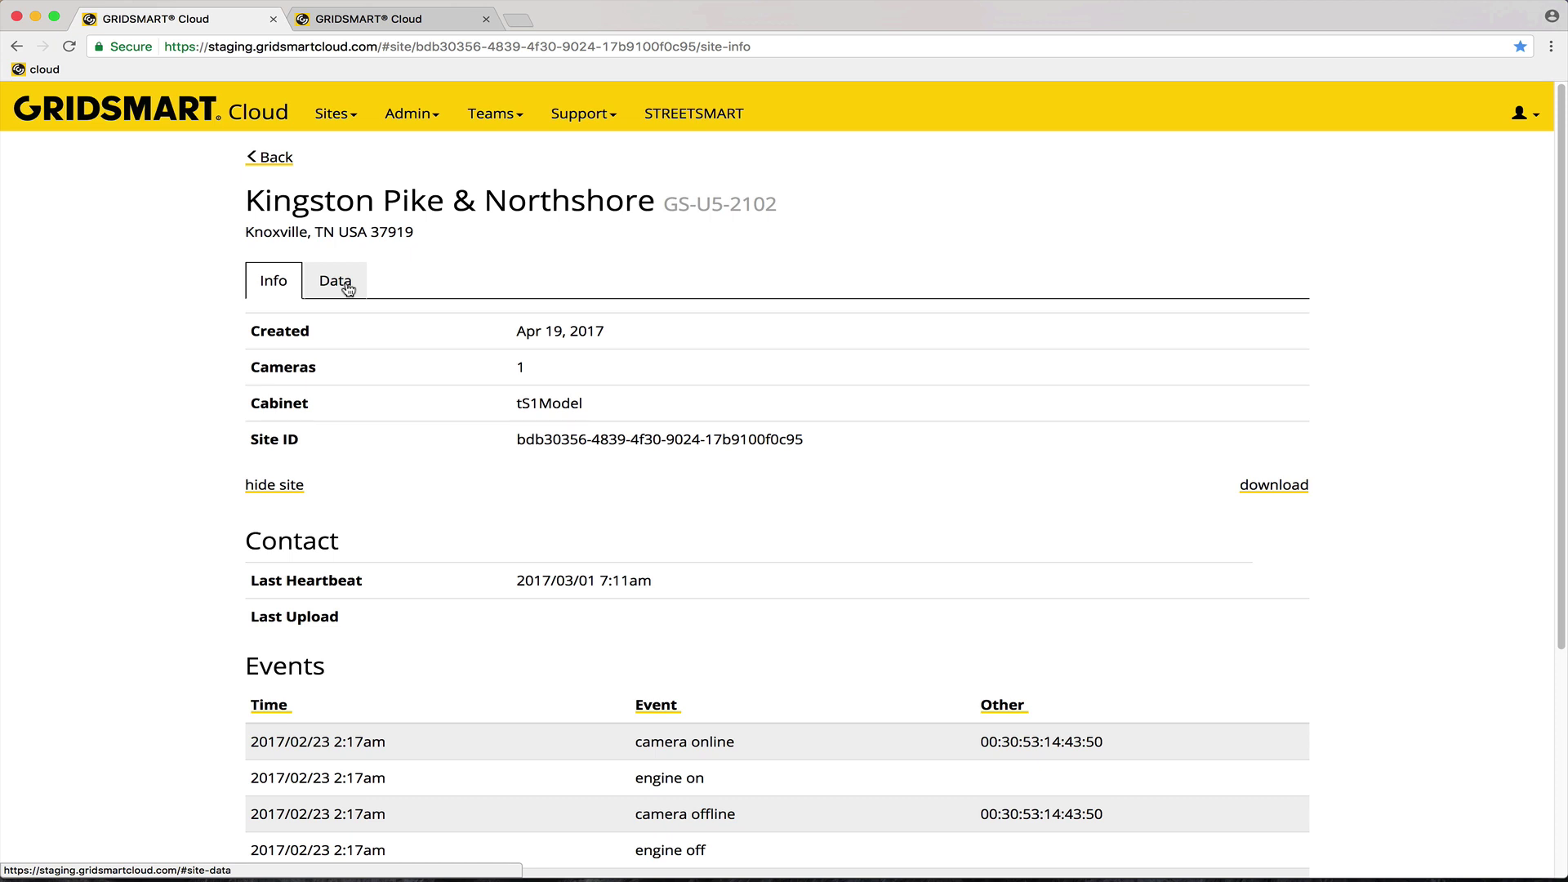
# - In the Data form, set the diagram date to 2017-05-31 and start time to 06:00
pyautogui.click(347, 290)
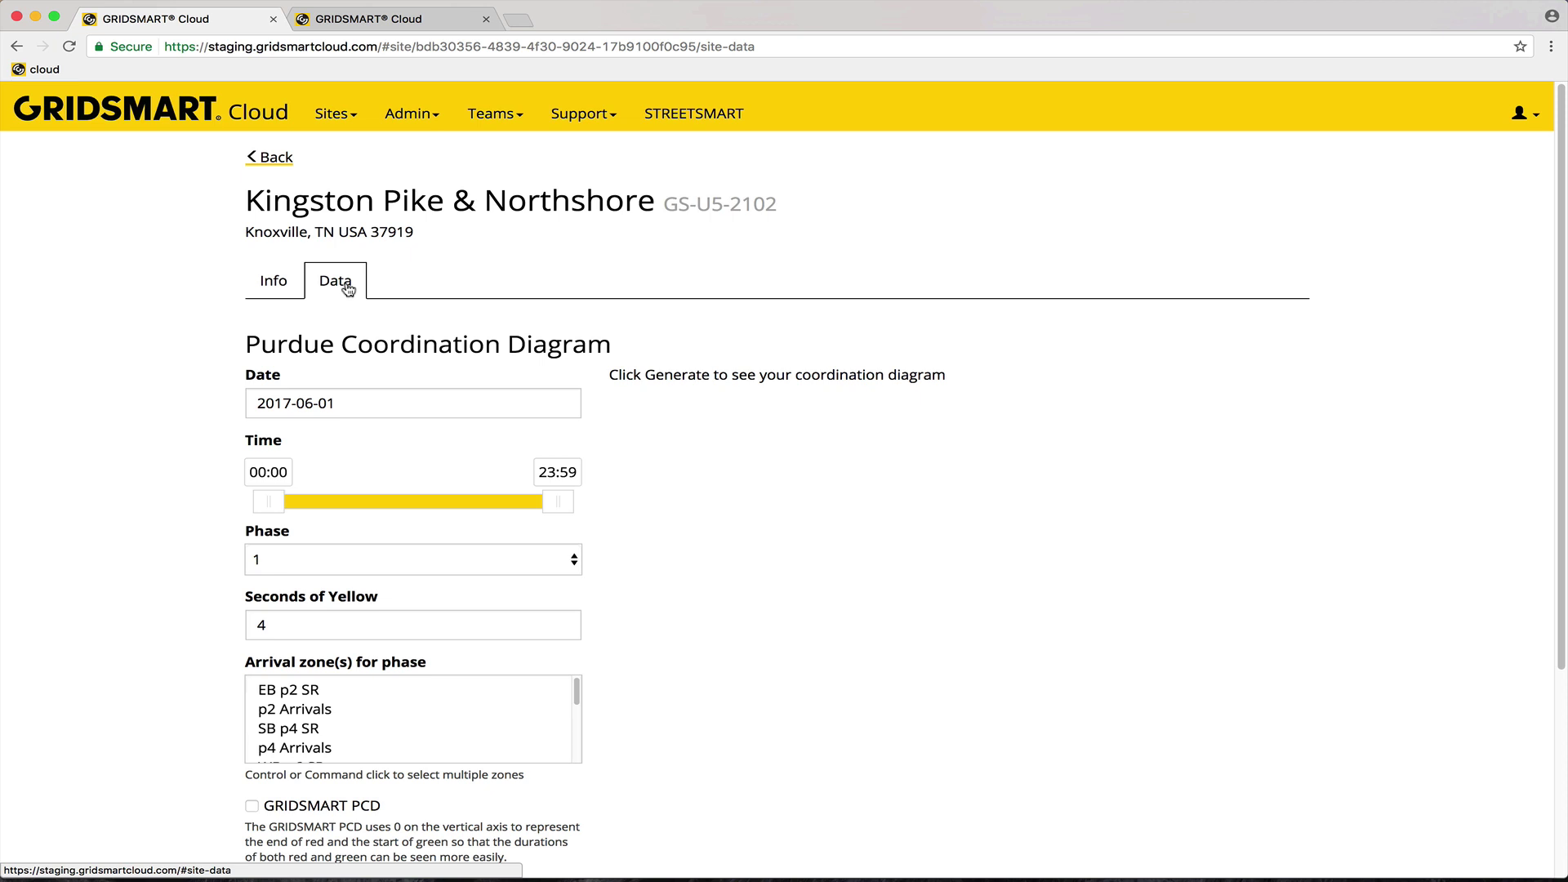
pyautogui.click(364, 396)
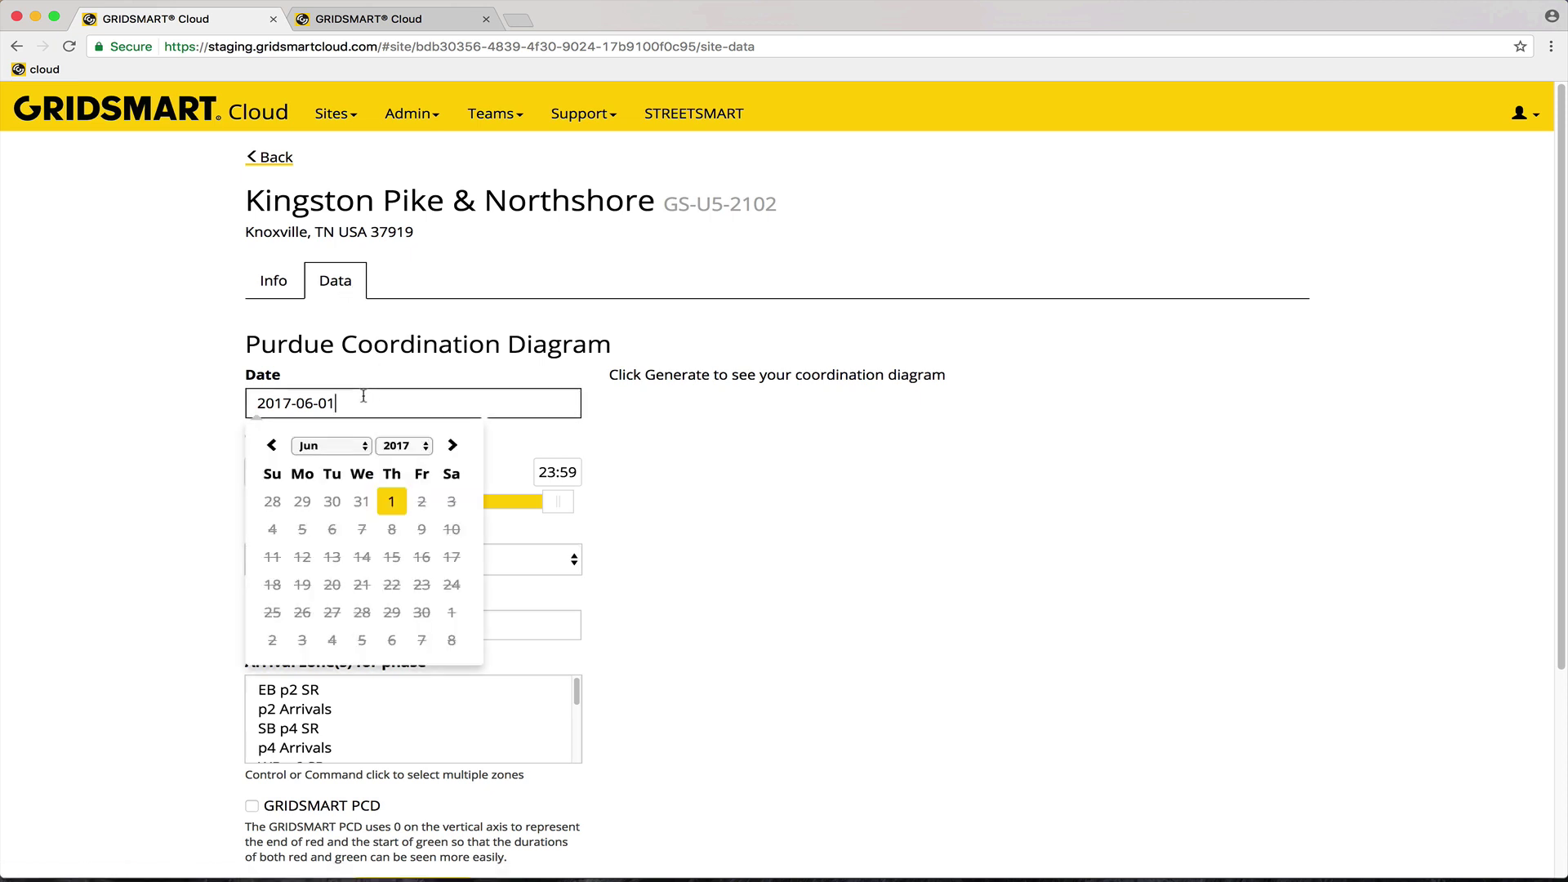
pyautogui.click(362, 502)
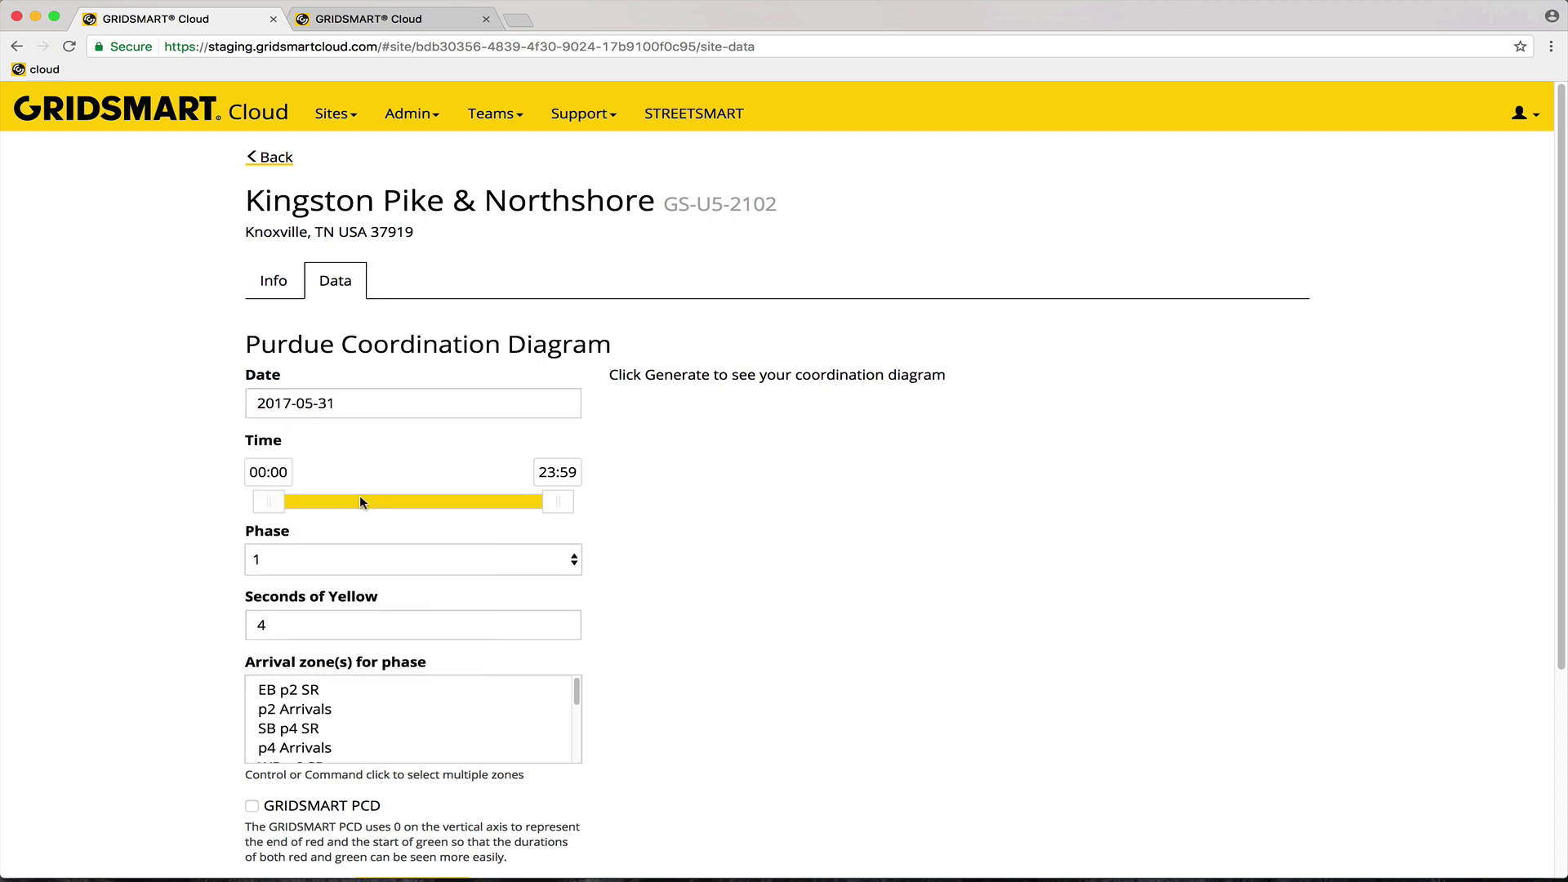
pyautogui.moveTo(268, 501); pyautogui.dragTo(339, 506)
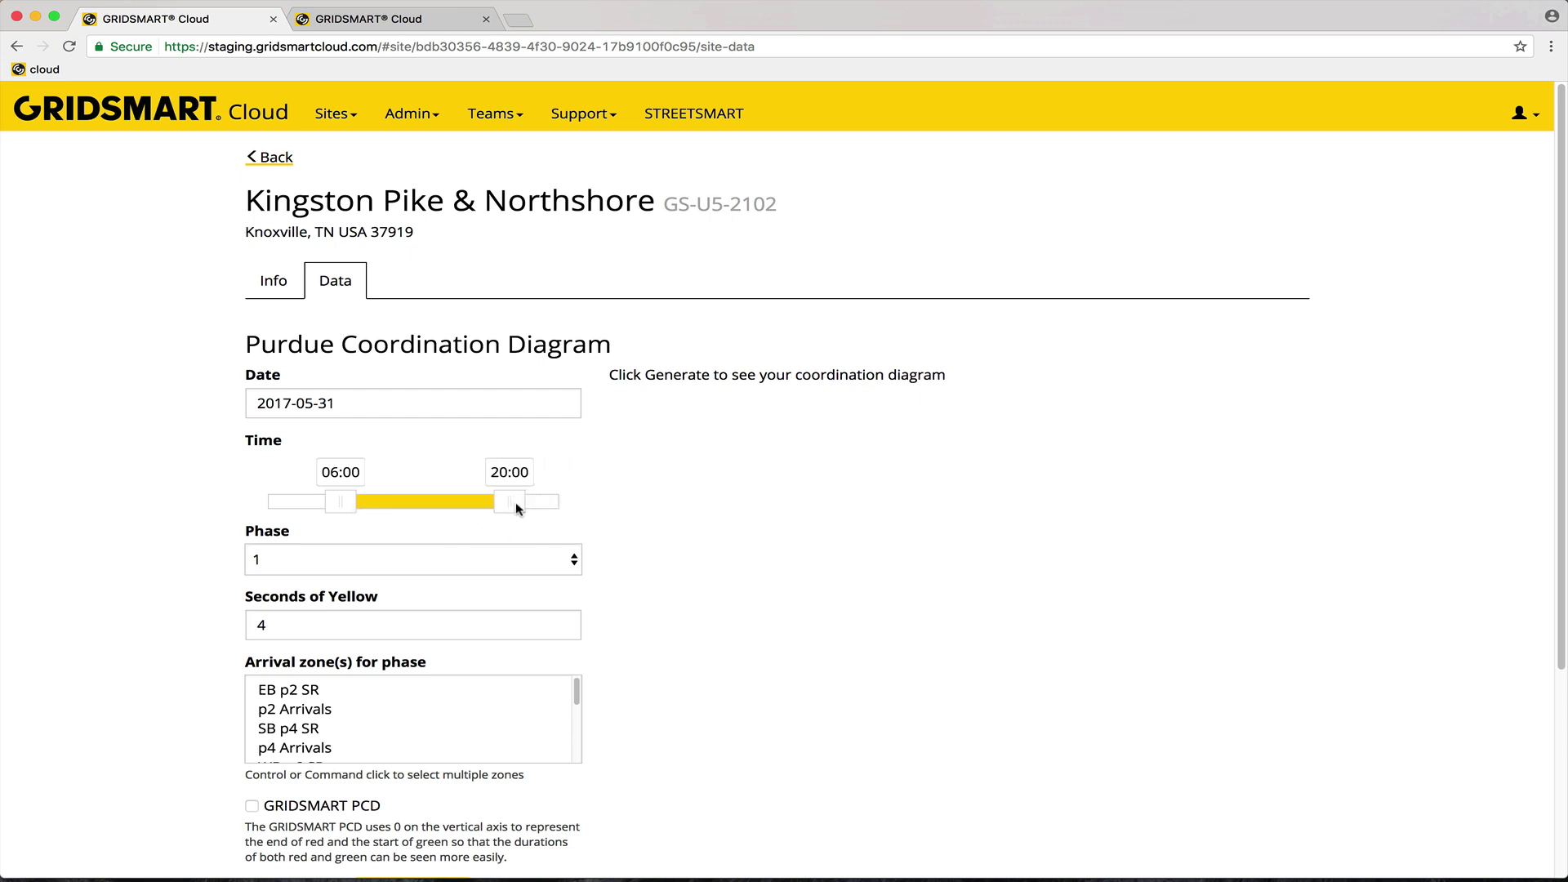
# - Choose phase 4, check the seconds-of-yellow value, and use p4 Arrivals as arrival zone
pyautogui.click(536, 555)
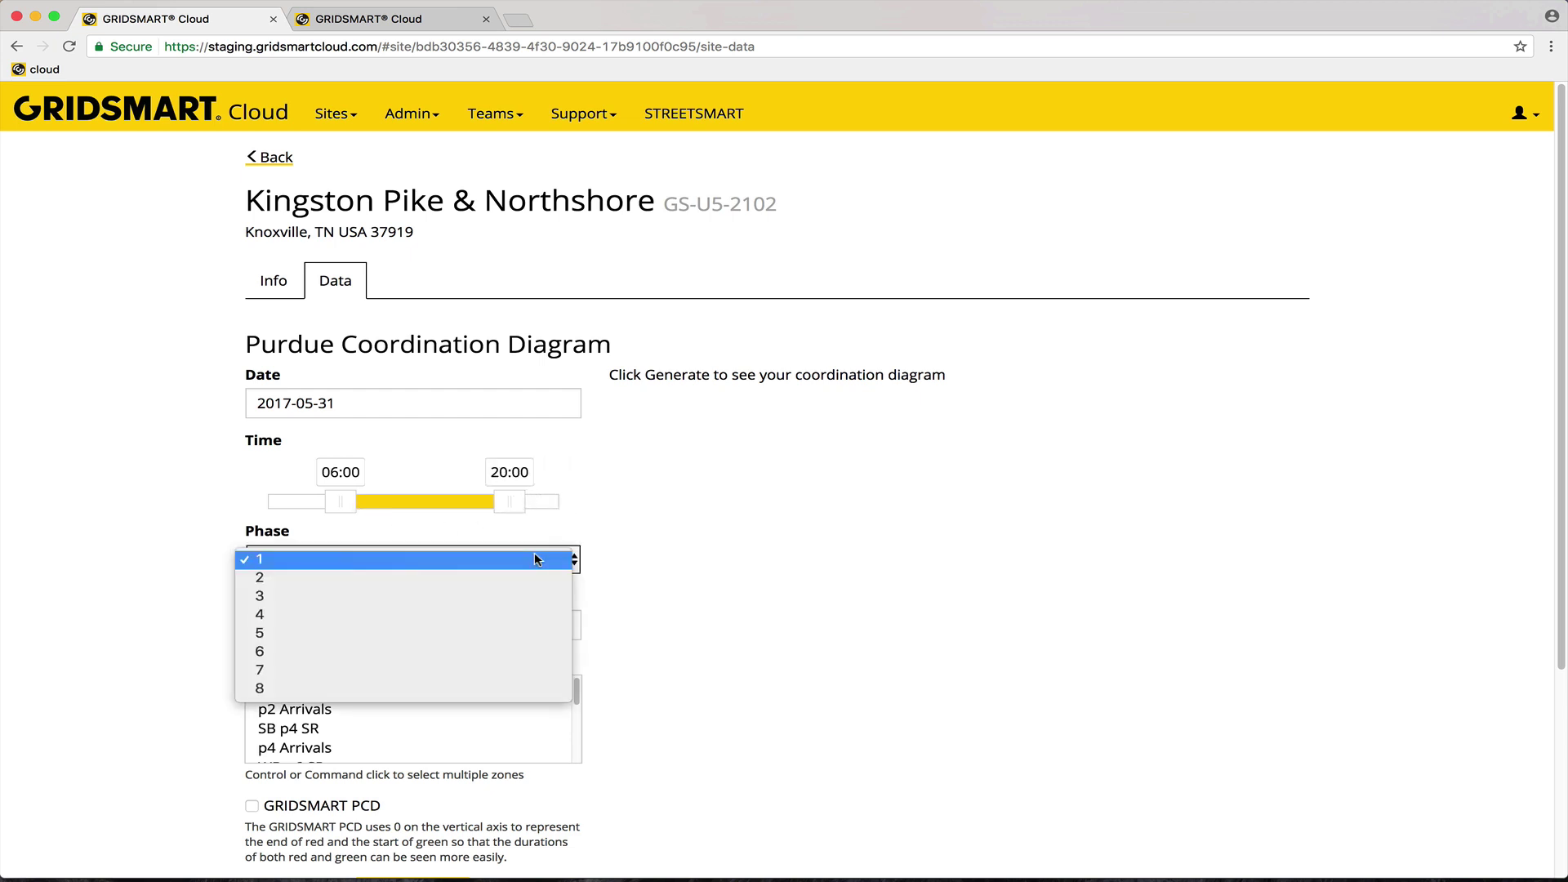
pyautogui.click(501, 611)
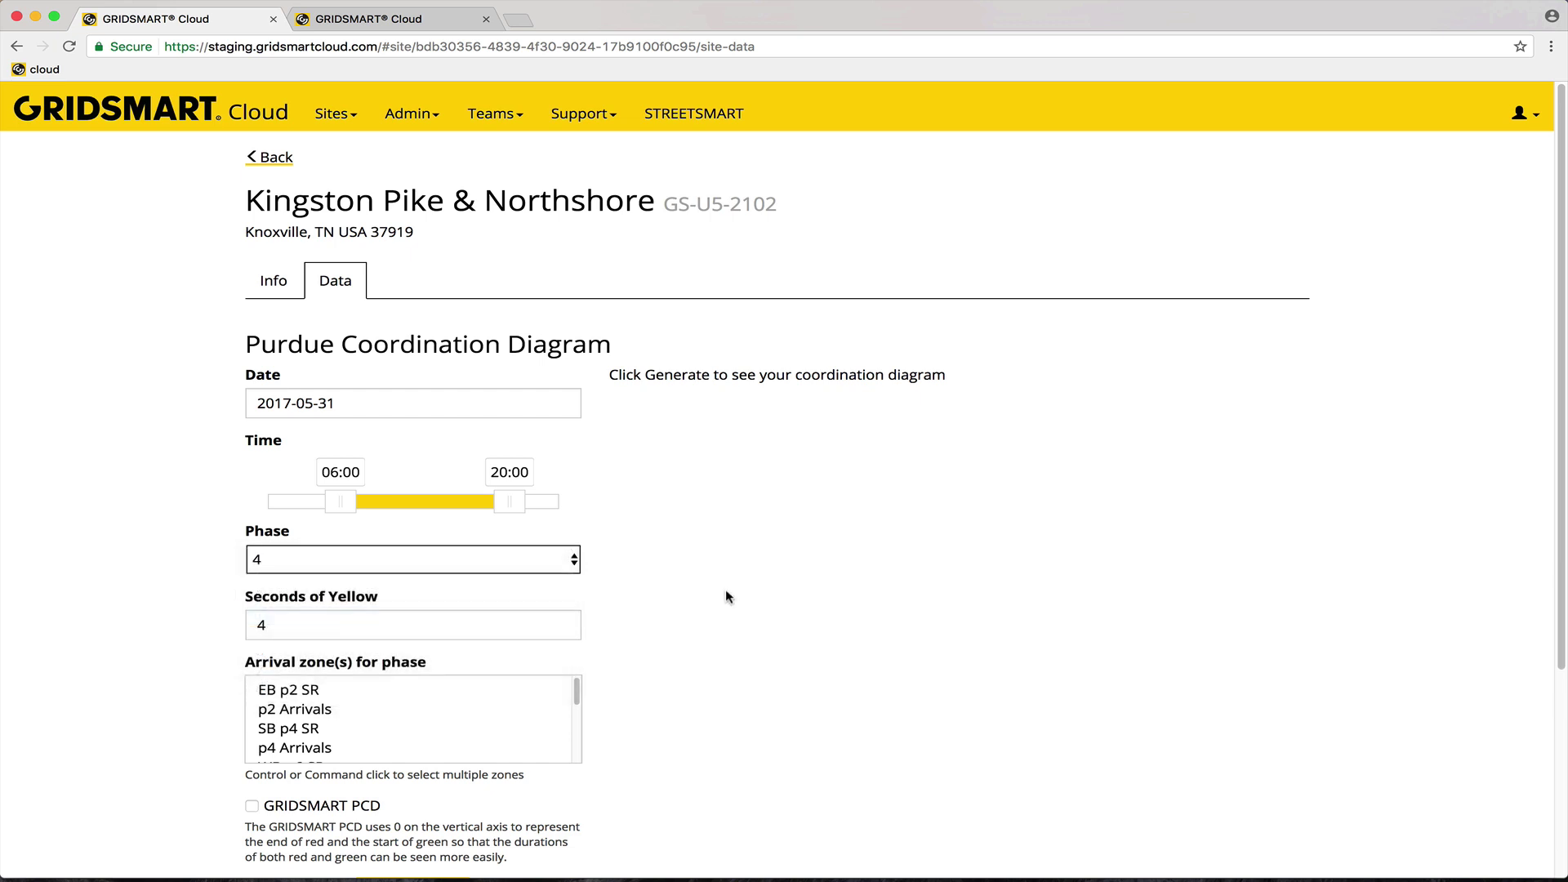
pyautogui.scroll(-1, 726, 596)
pyautogui.click(453, 581)
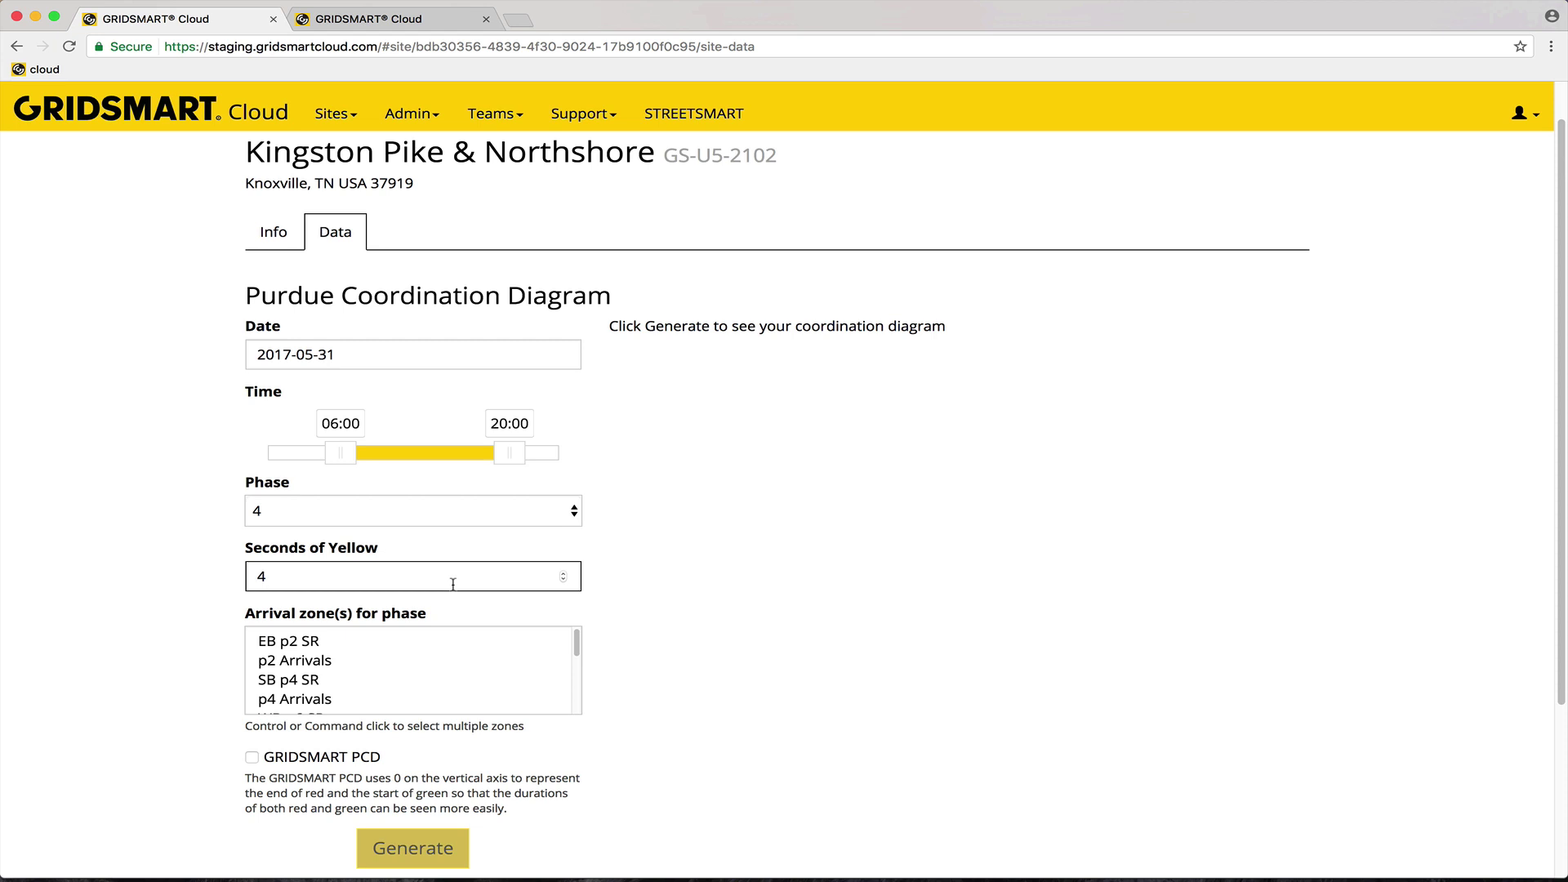
pyautogui.click(737, 557)
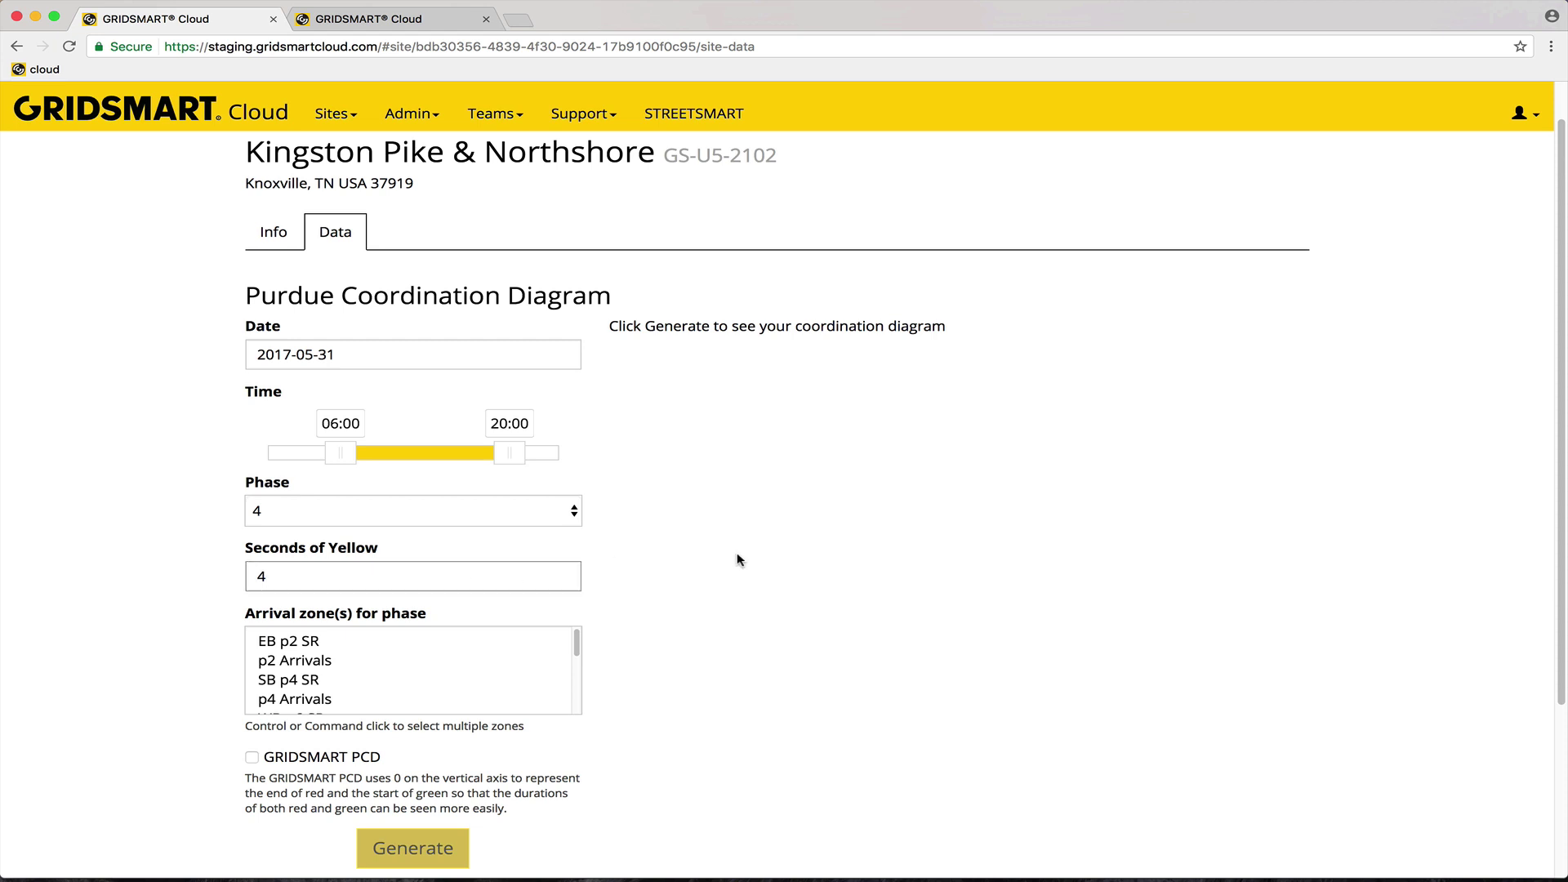
pyautogui.click(364, 700)
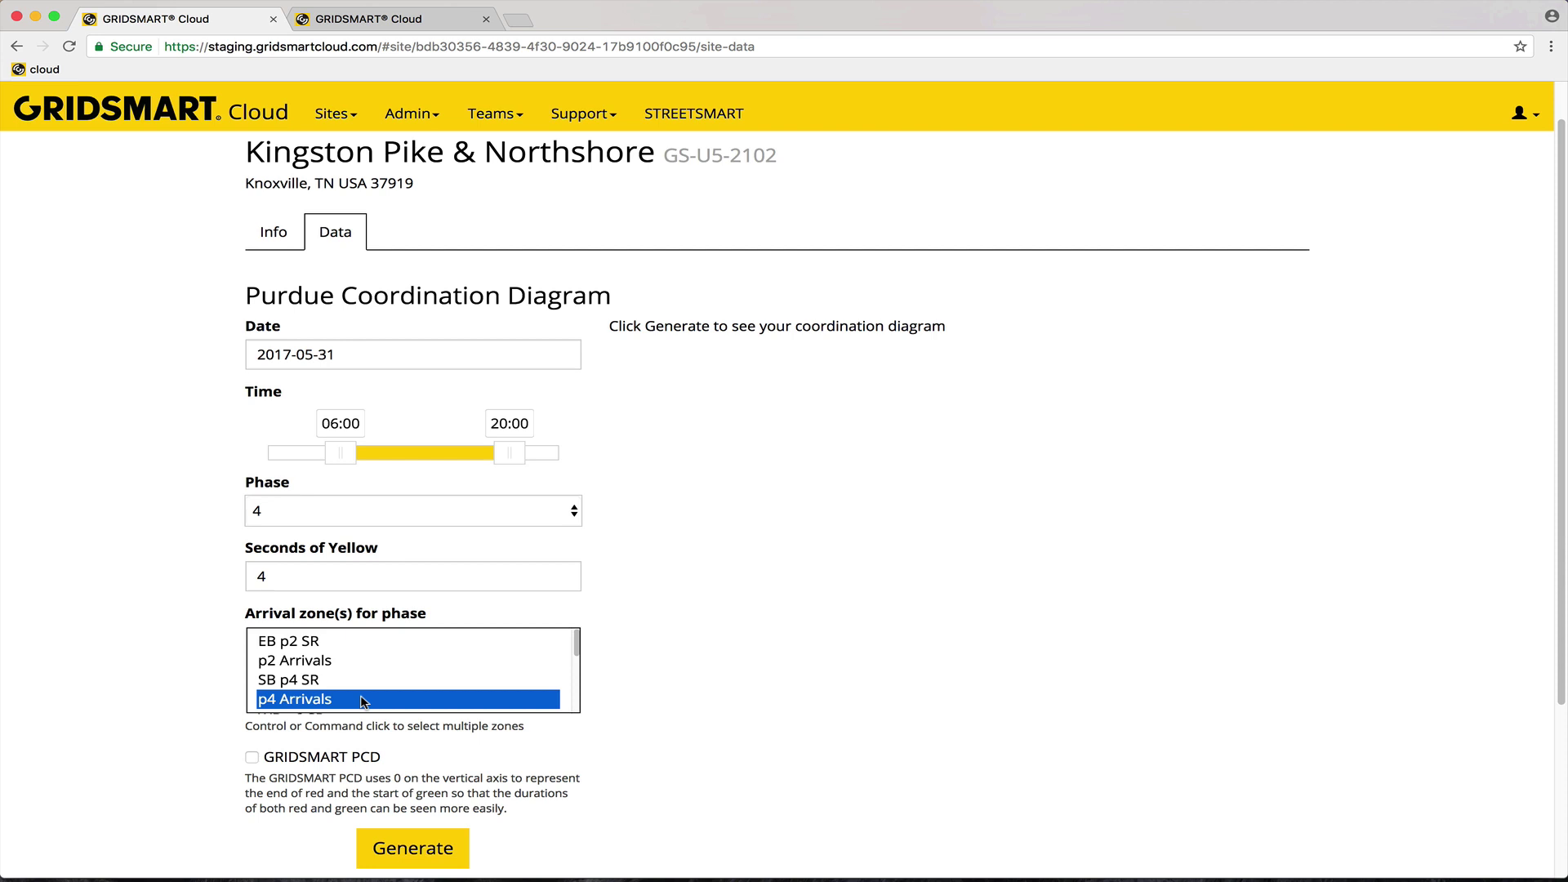
# - Generate the Kingston Pike & Northshore phase 4 diagram and scroll to its 6h–20h plot
pyautogui.click(423, 845)
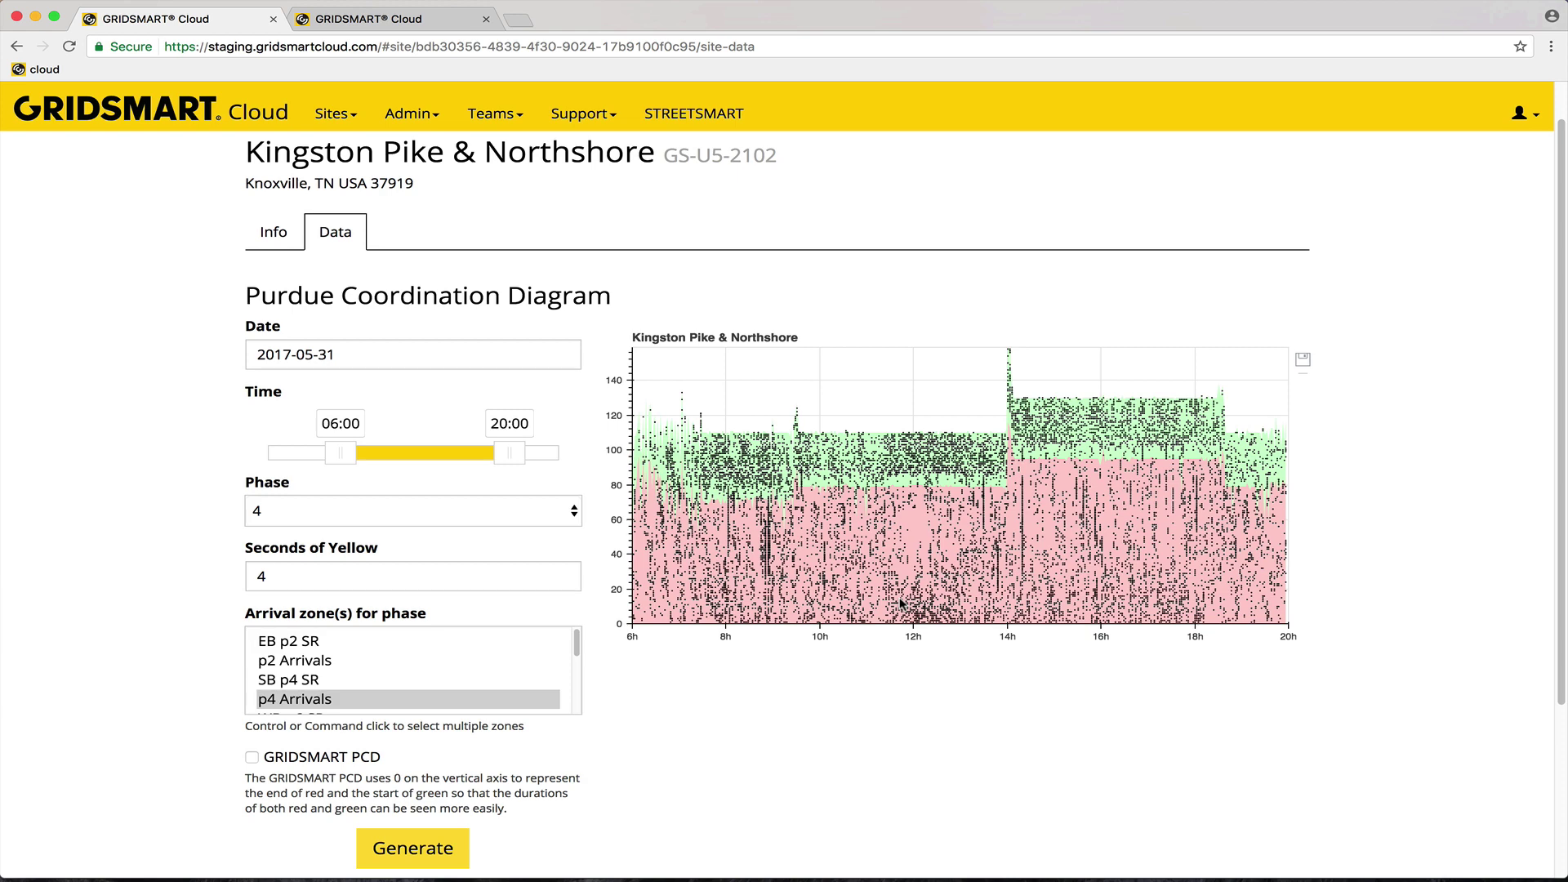
pyautogui.scroll(-2, 879, 700)
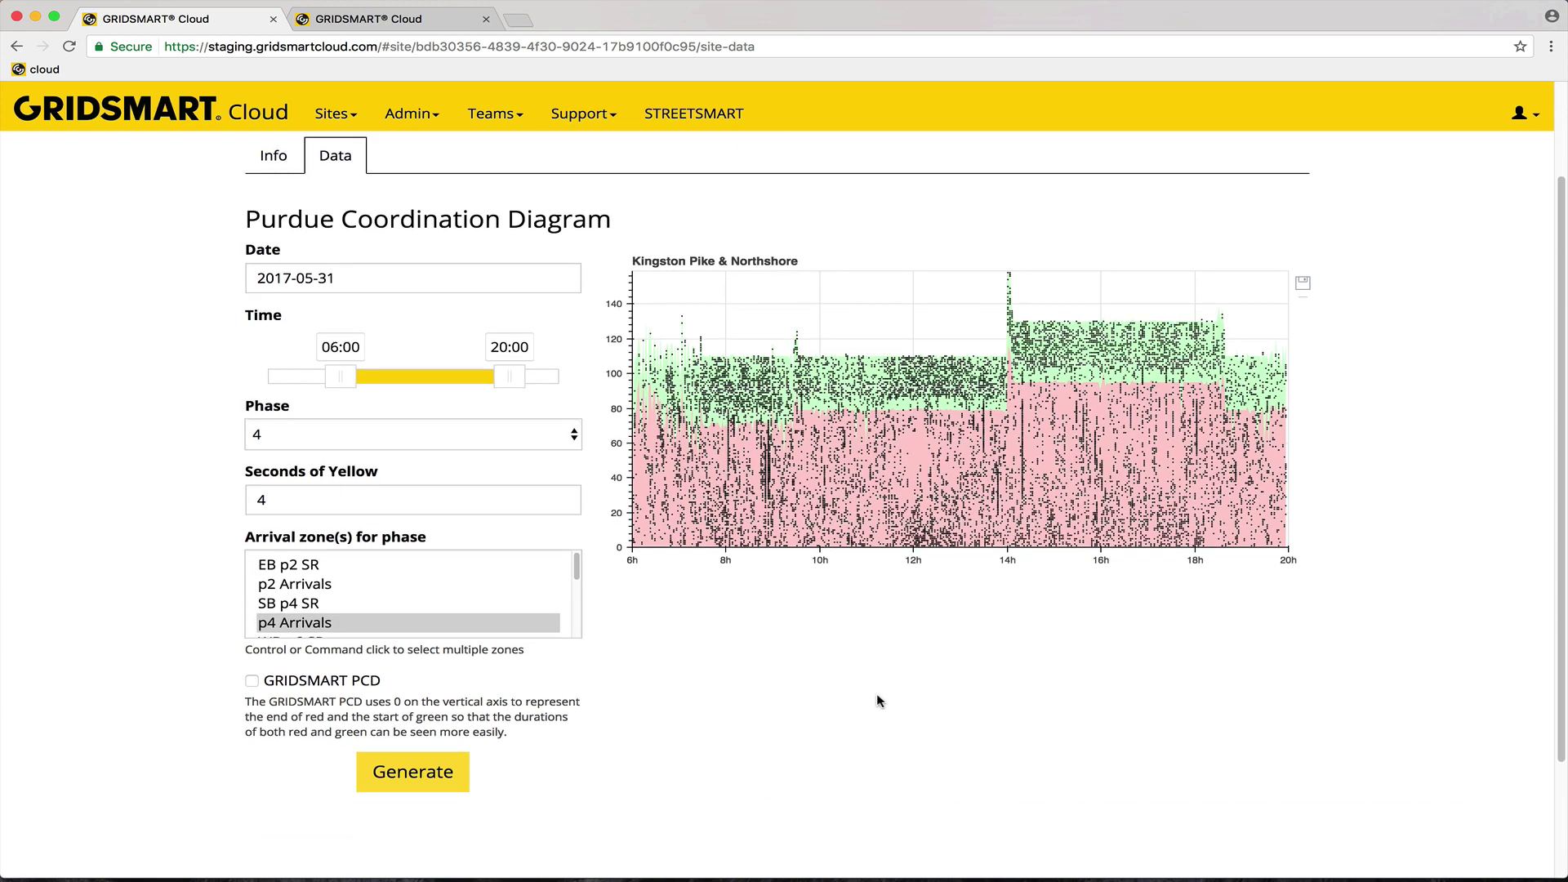
# - Regenerate the phase 4 diagram in GRIDSMART PCD layout, zero marking end of red and start of green
pyautogui.click(251, 684)
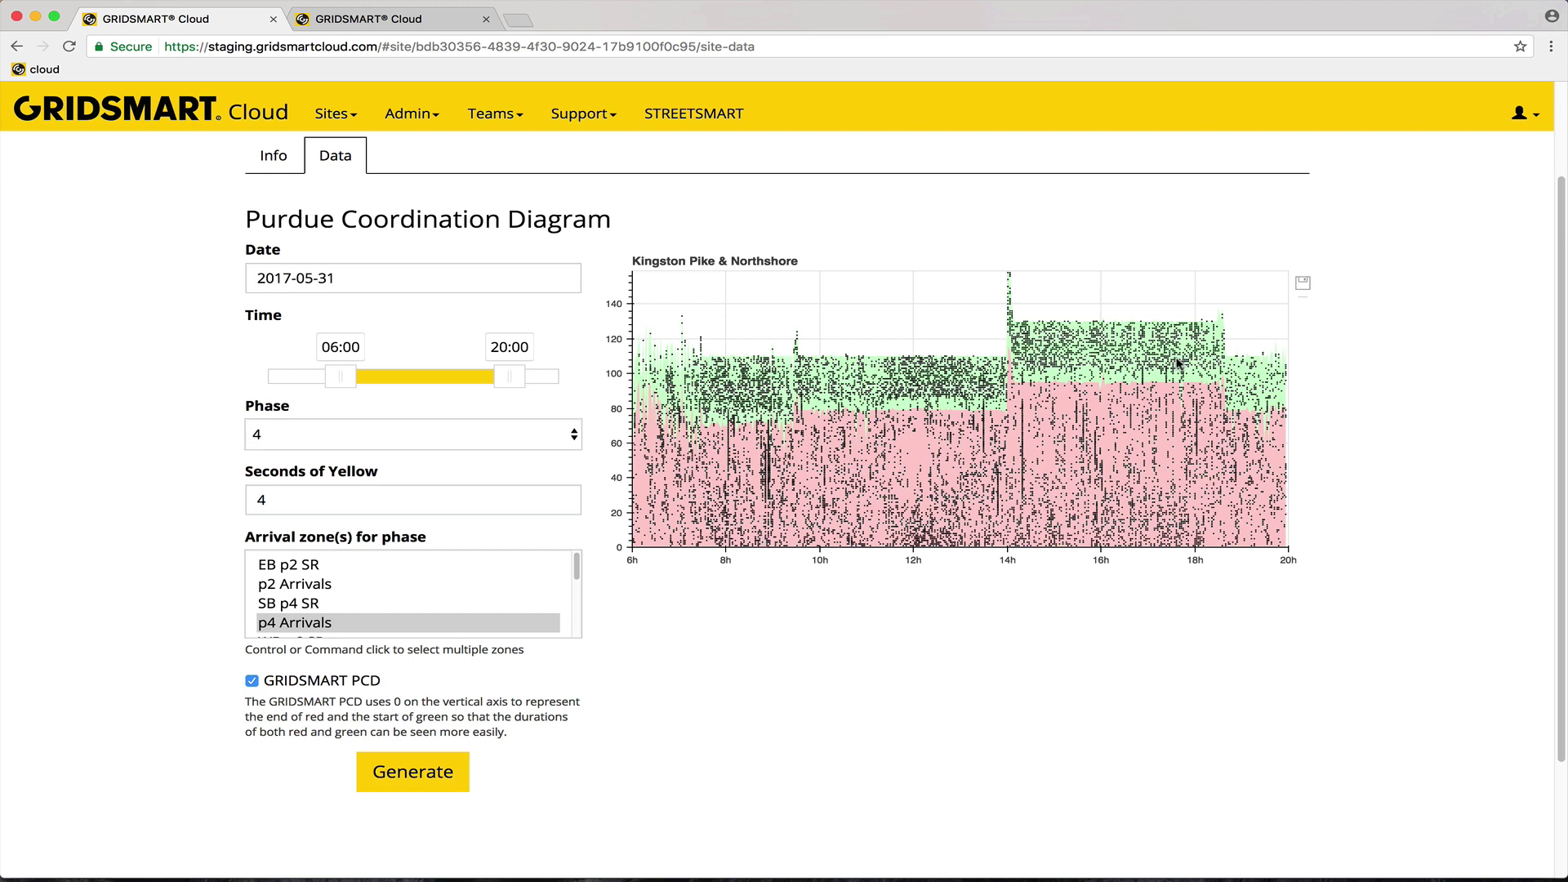
pyautogui.click(448, 777)
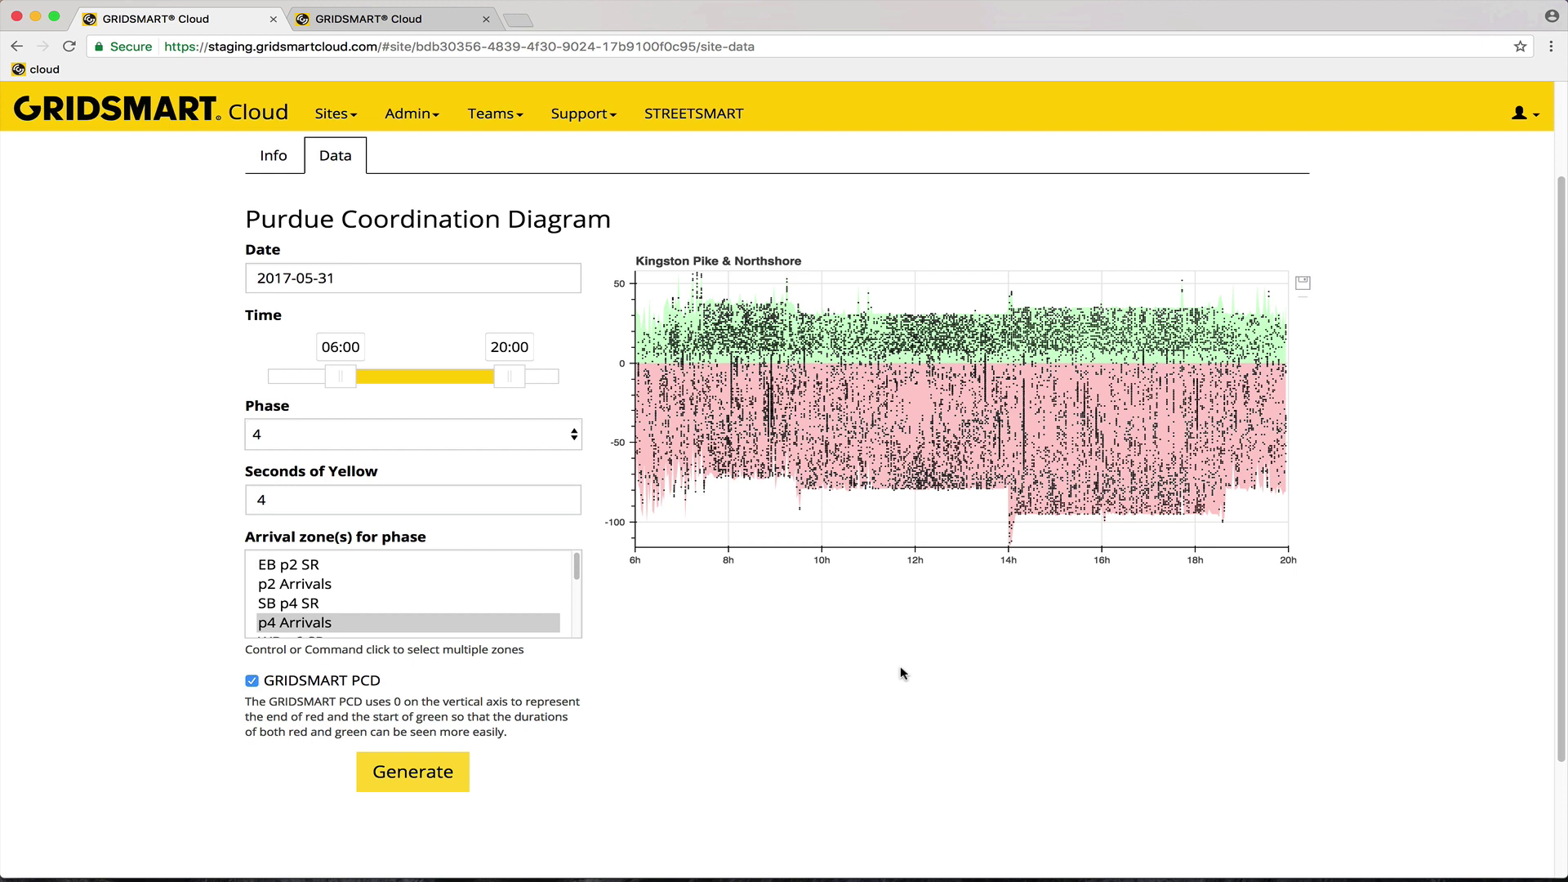
# - Bring up the macOS app switcher with Keynote highlighted via Cmd+Tab
pyautogui.press('super+Tab')
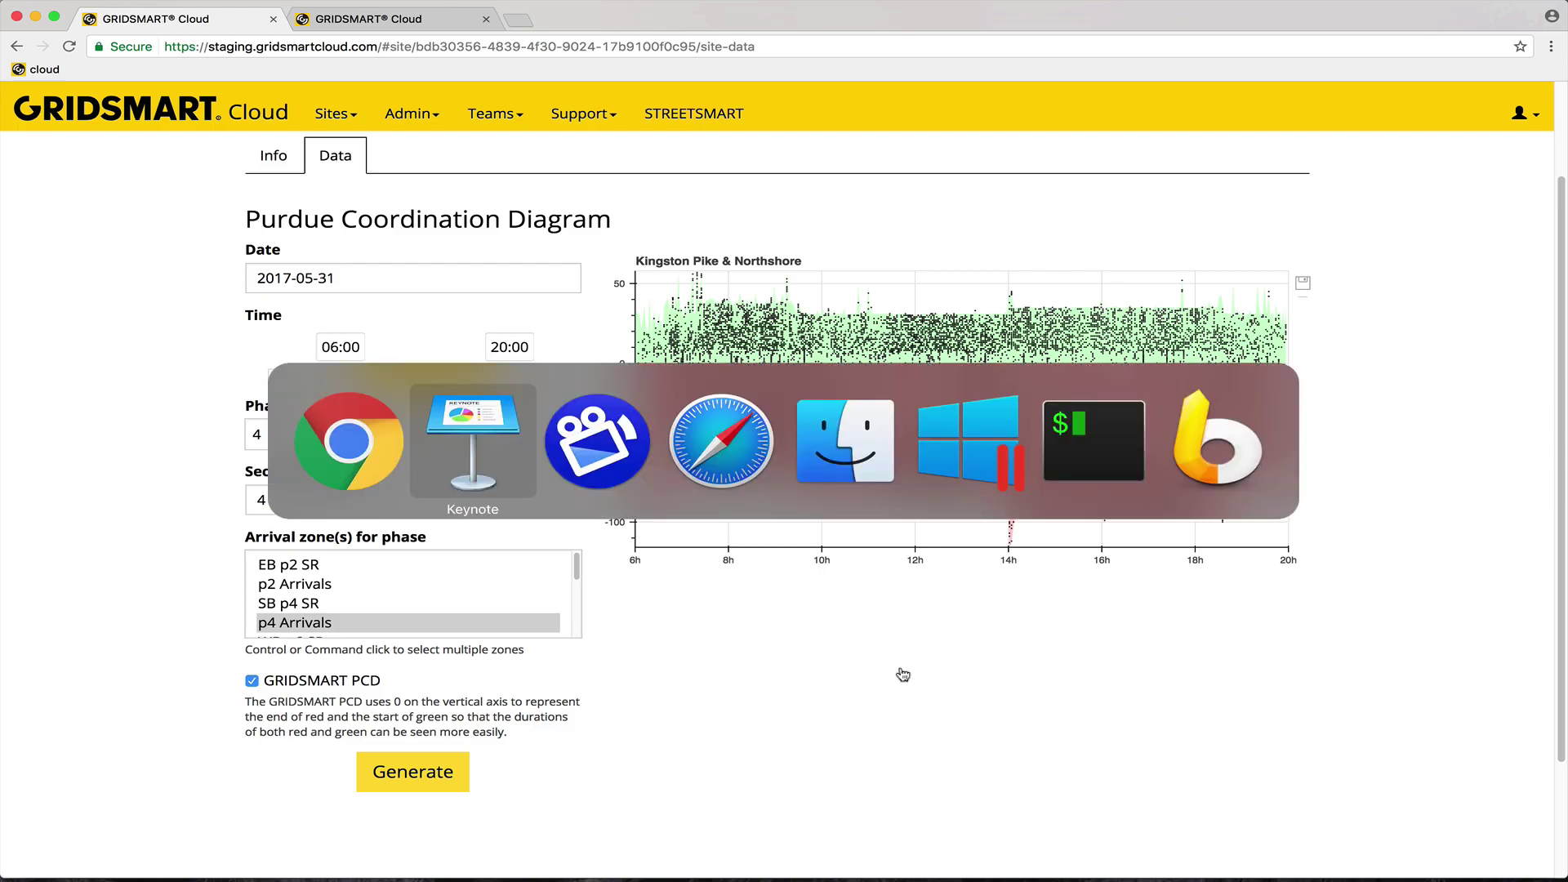